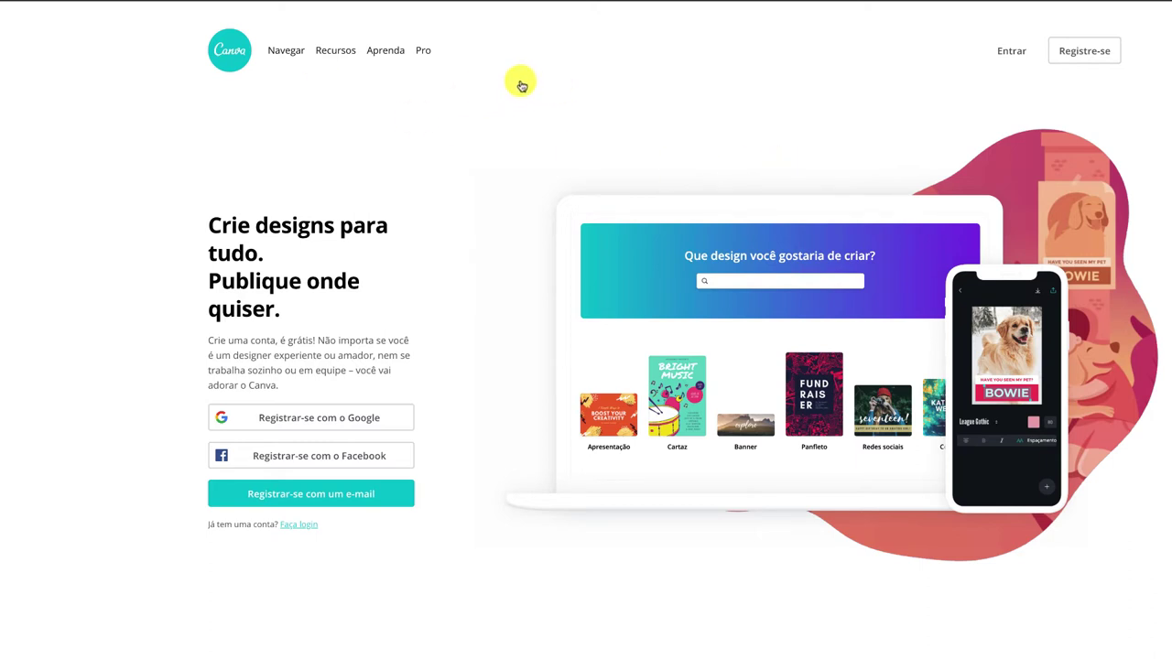
Leave the Canva page for the real-estate agent's Facebook Page and bring up its cover options.
left_click(520, 82)
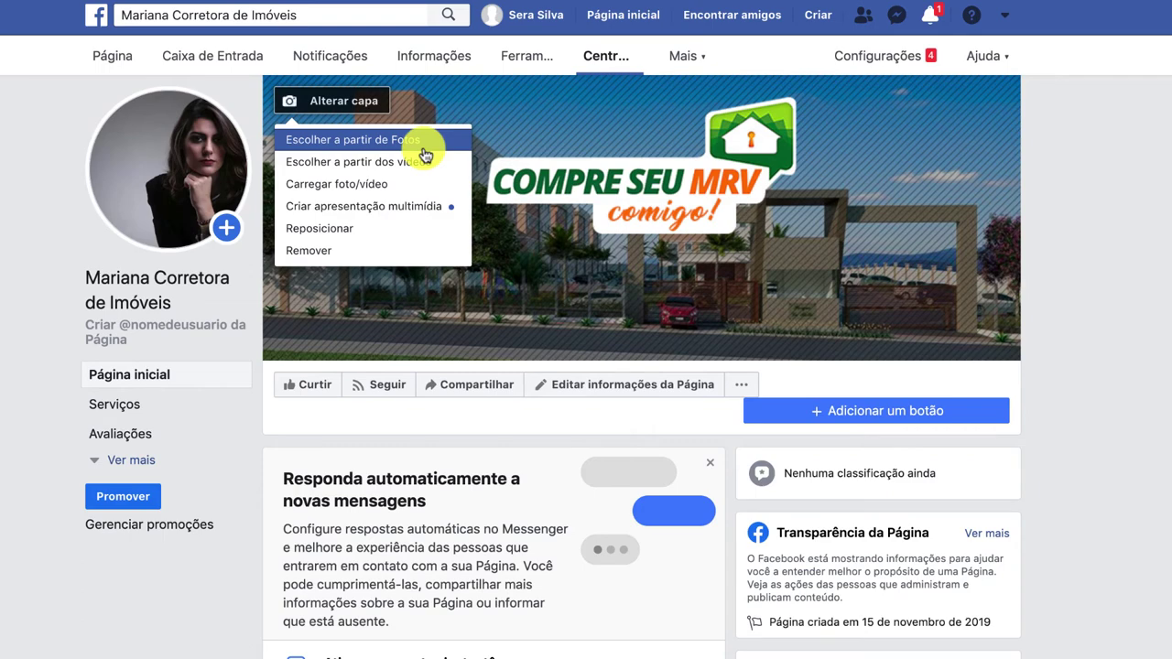
Add the agent's portrait from Fotos do perfil to a cover slideshow, reframe it, save, and preview both slides.
left_click(379, 206)
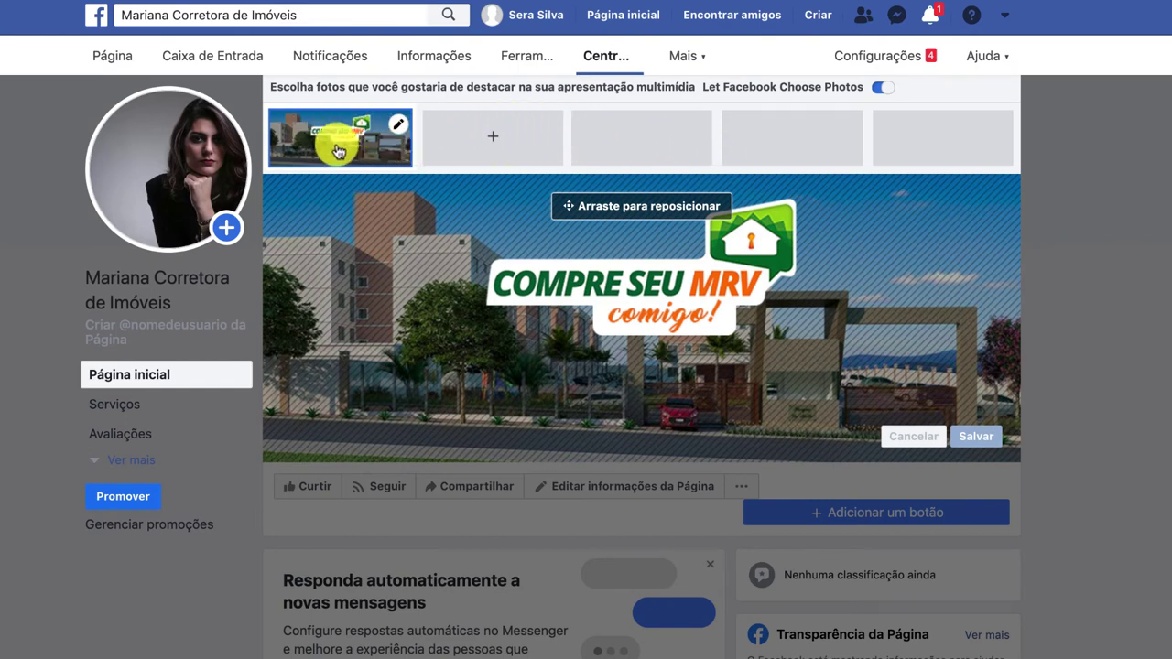
left_click(468, 137)
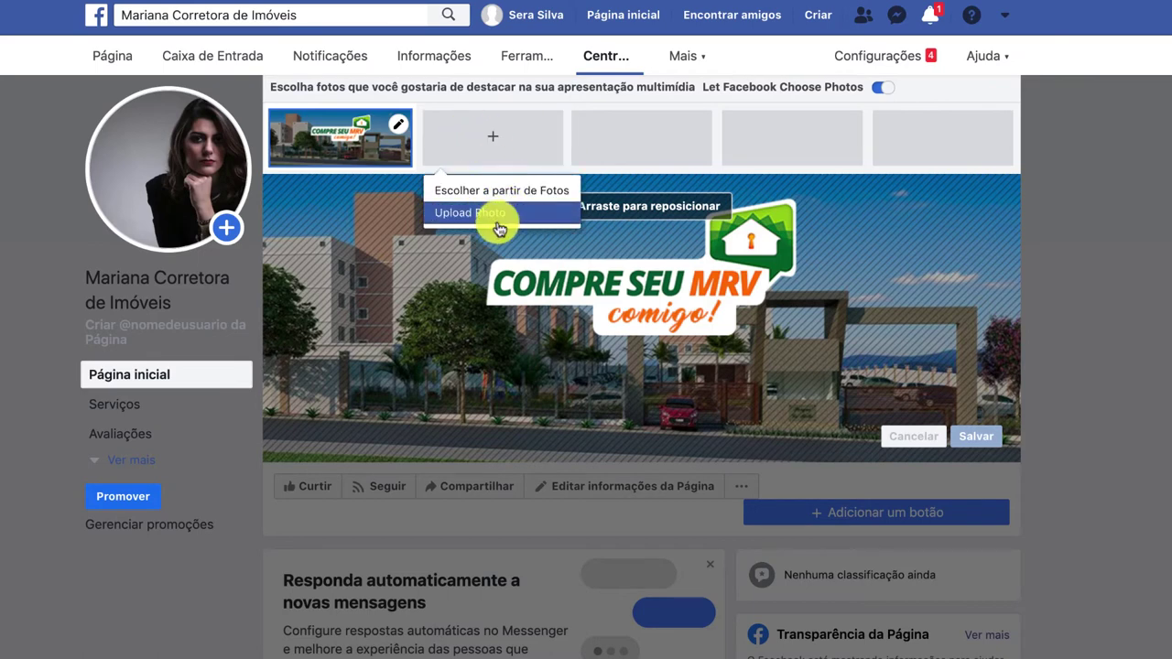
left_click(512, 190)
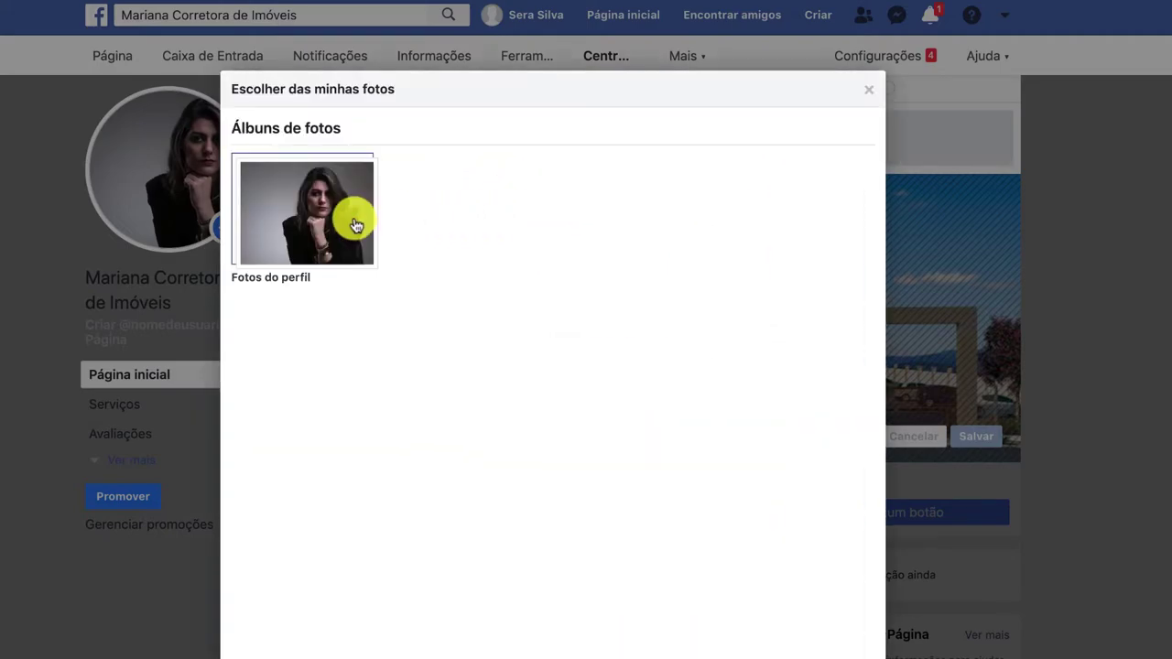
left_click(354, 219)
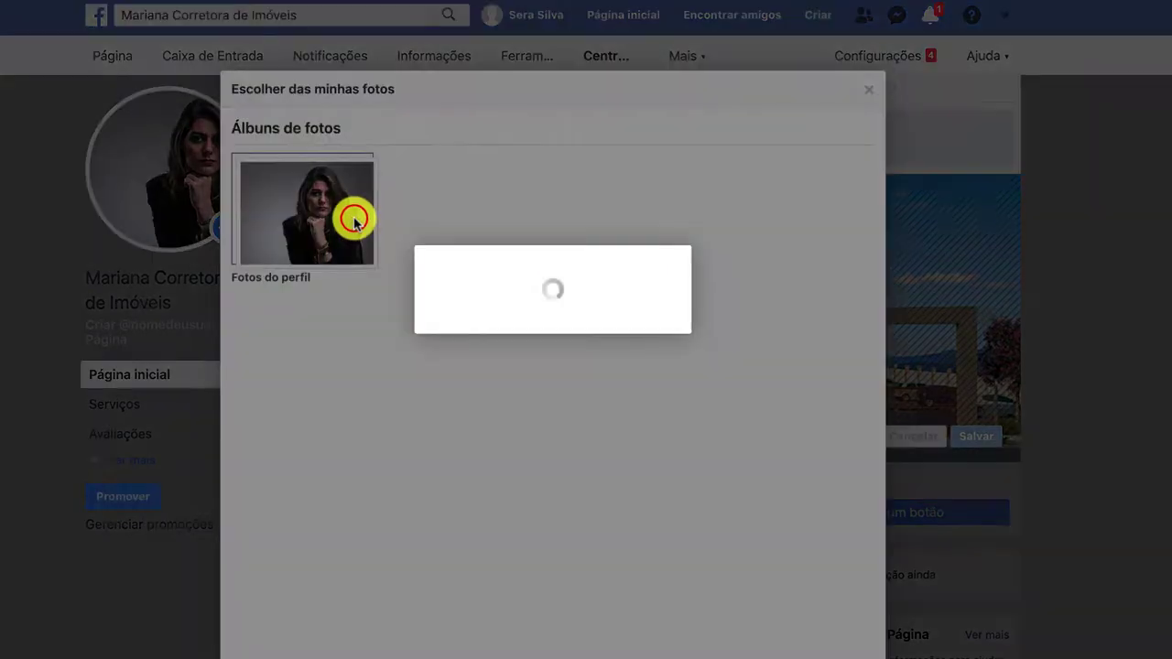
left_click(350, 222)
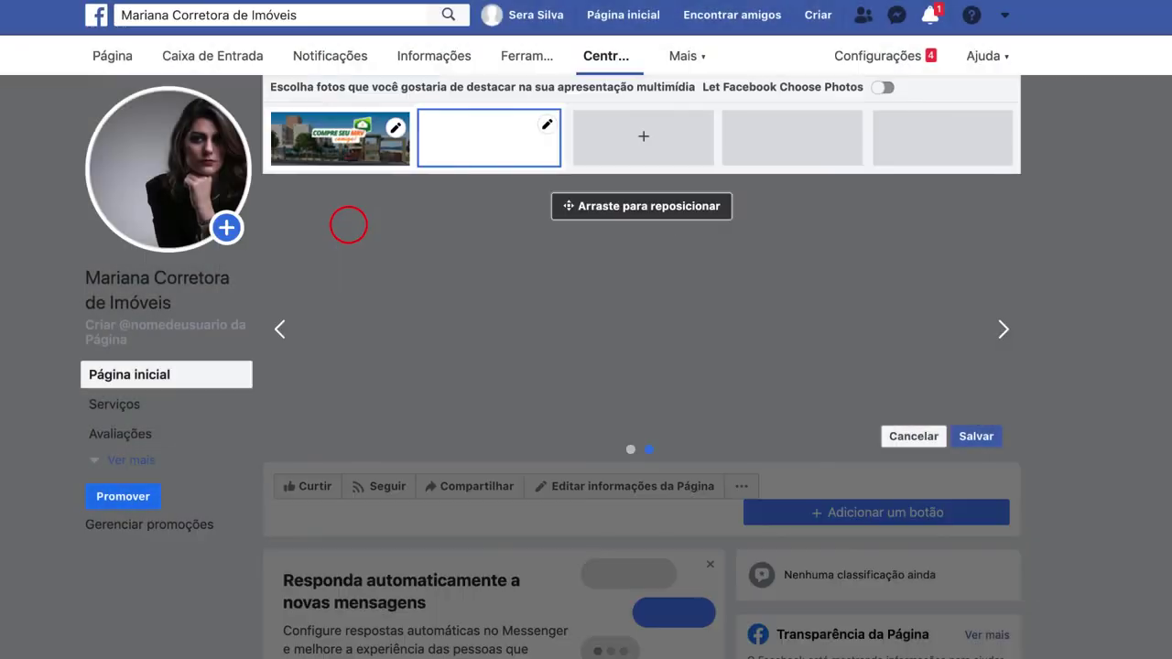
left_click_drag(887, 362, 878, 336)
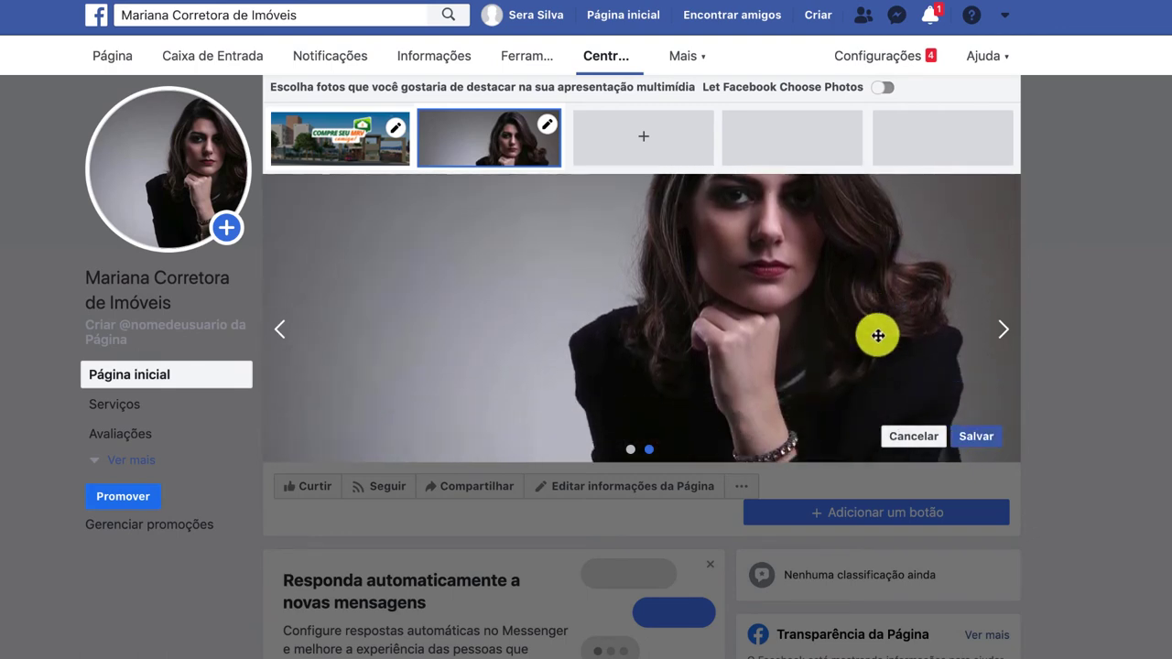
left_click(988, 439)
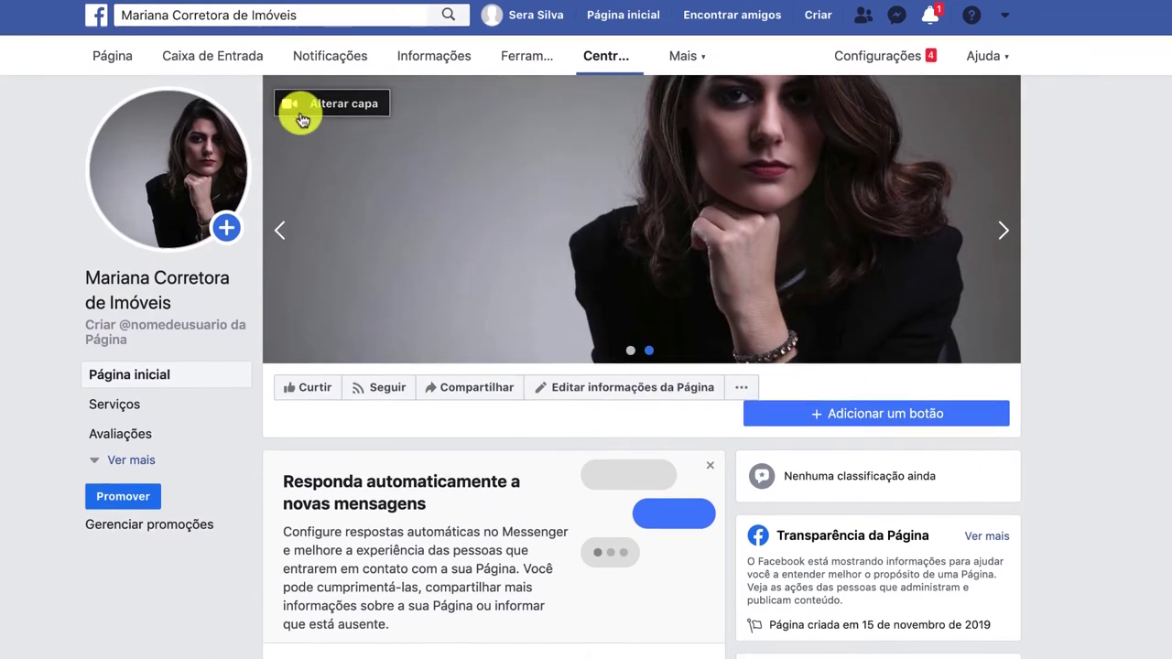
left_click(280, 230)
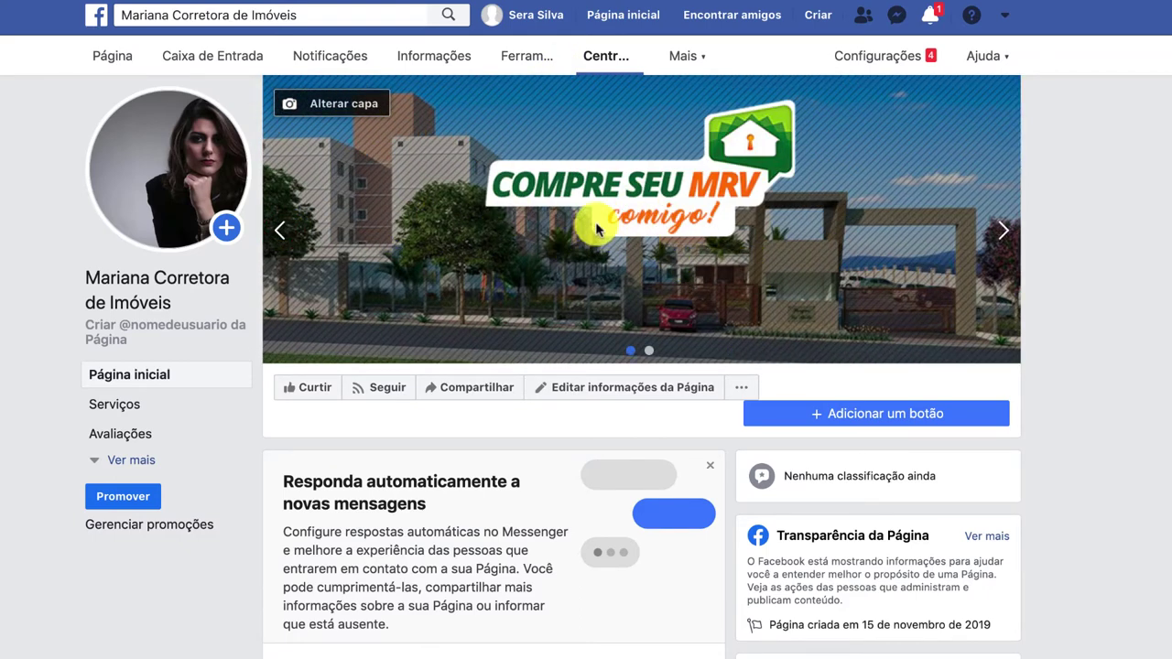
left_click(996, 224)
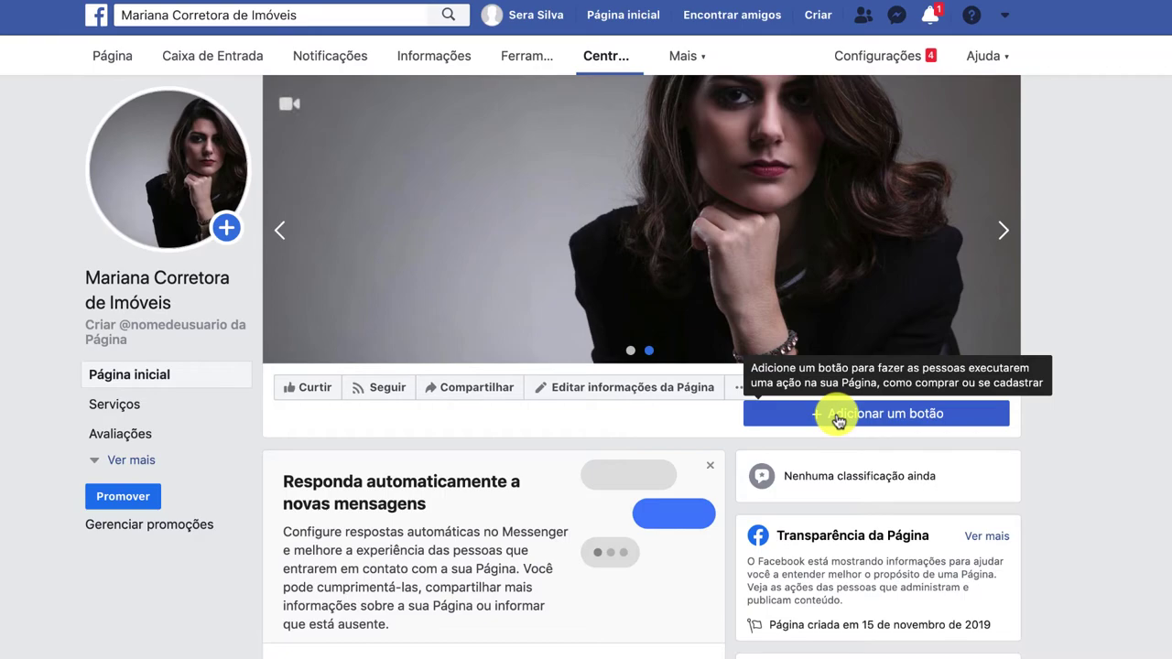
Start Adicionar um botão and expand the Entrar em contato com você options.
left_click(838, 416)
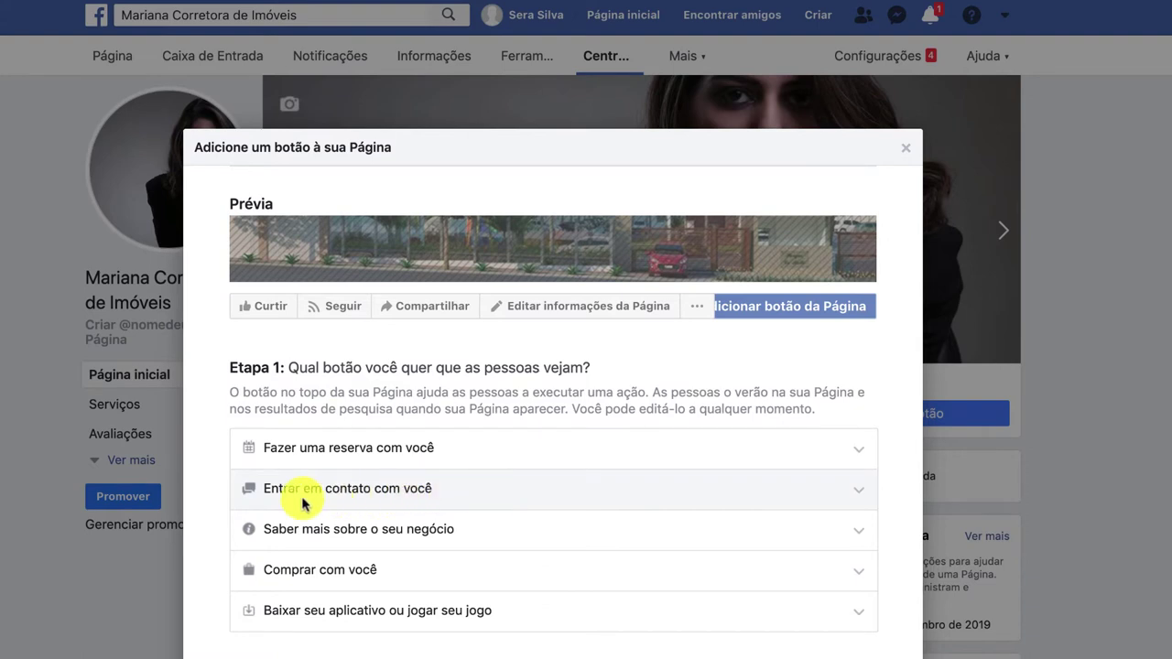
left_click(477, 493)
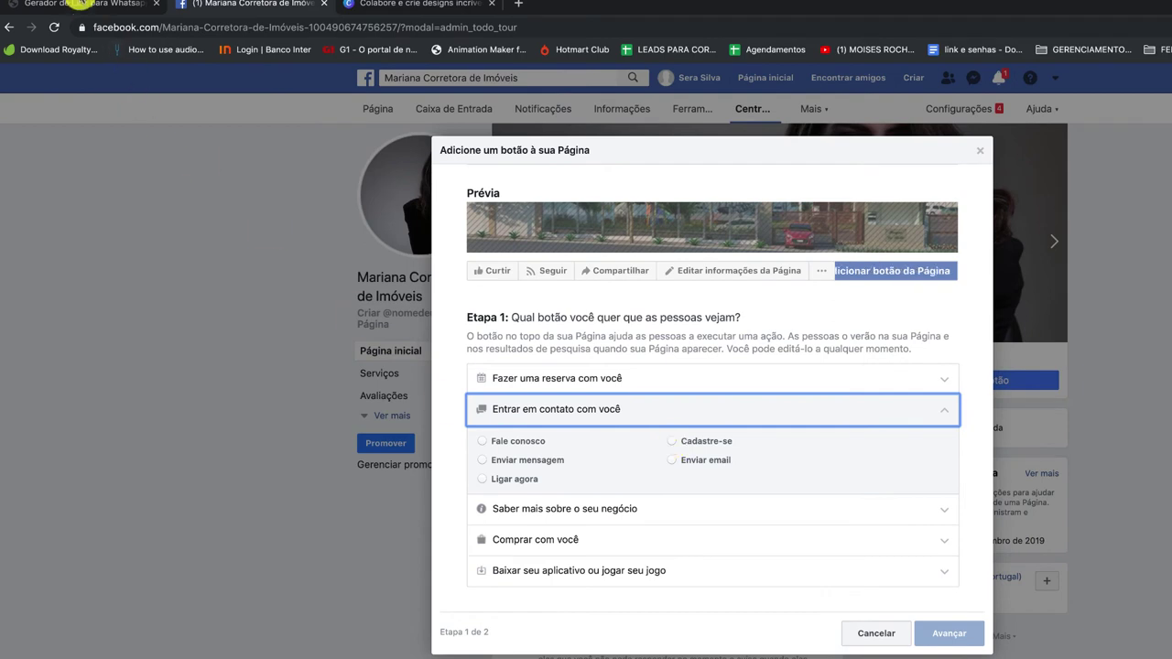
In Convertte, generate and copy a WhatsApp link with the agent's number and a property-inquiry greeting.
left_click(82, 5)
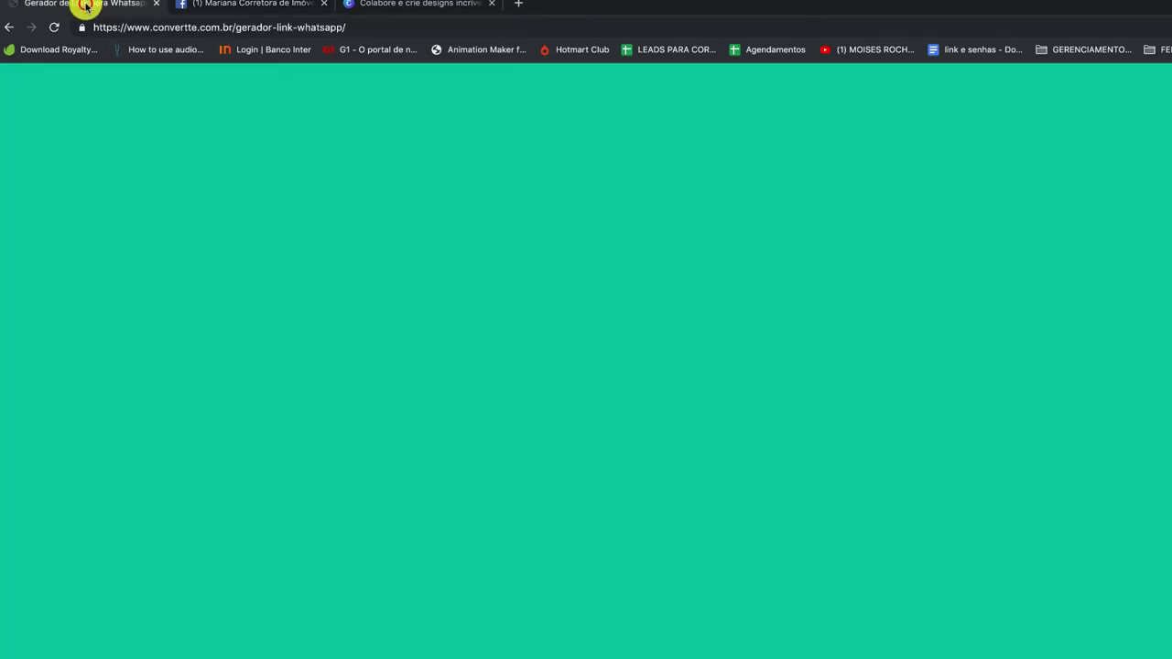
left_click(212, 27)
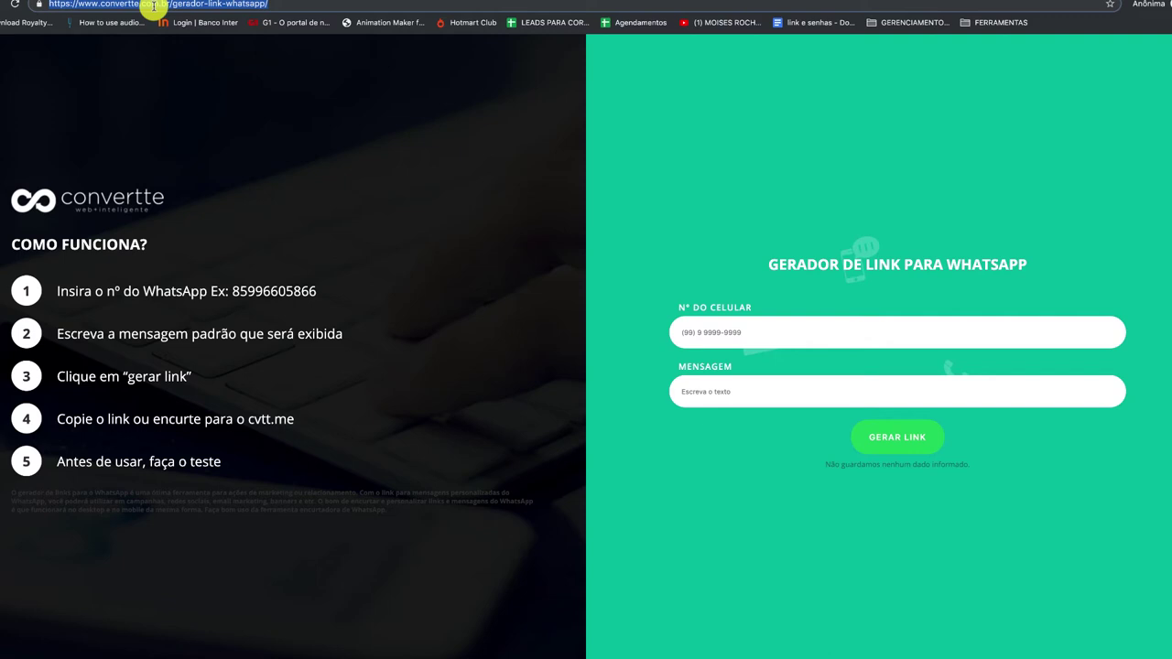
left_click(716, 338)
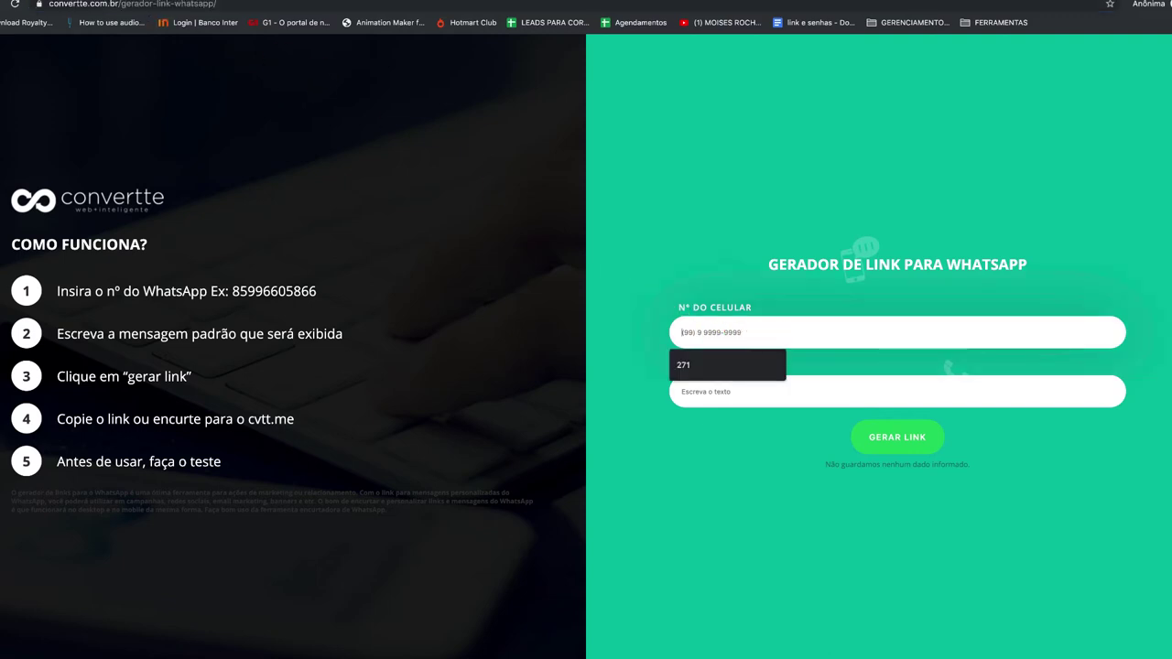
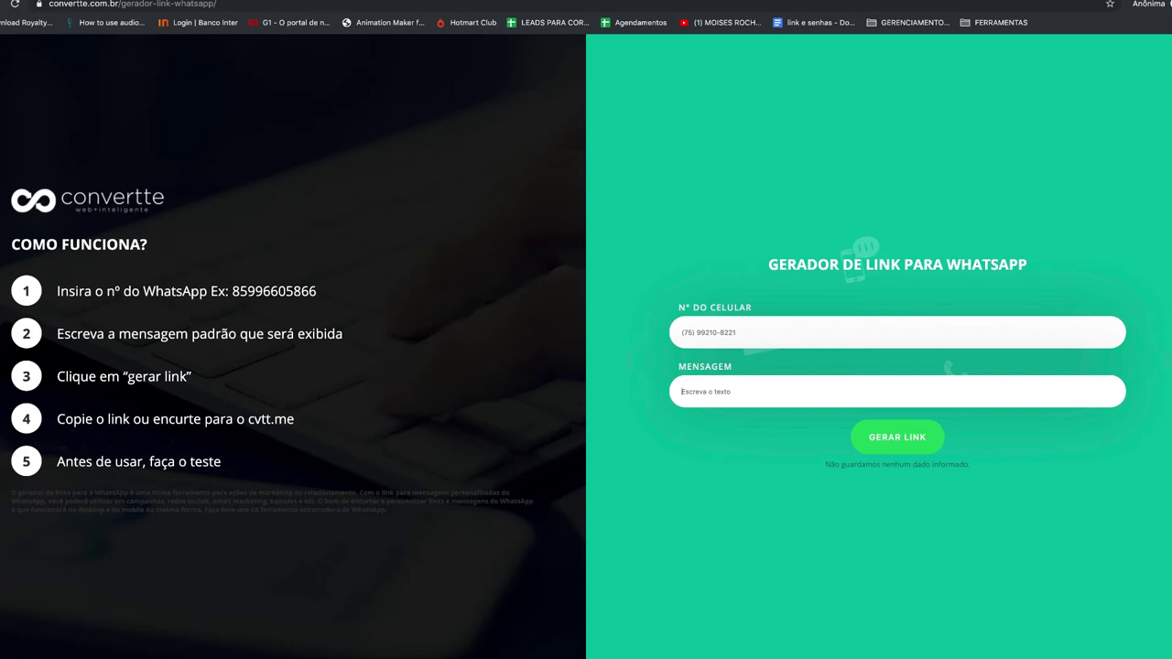
left_click(742, 390)
type("Olá Acessei sua pagina no facebook gostaria de saber mais sobre seus imóveis")
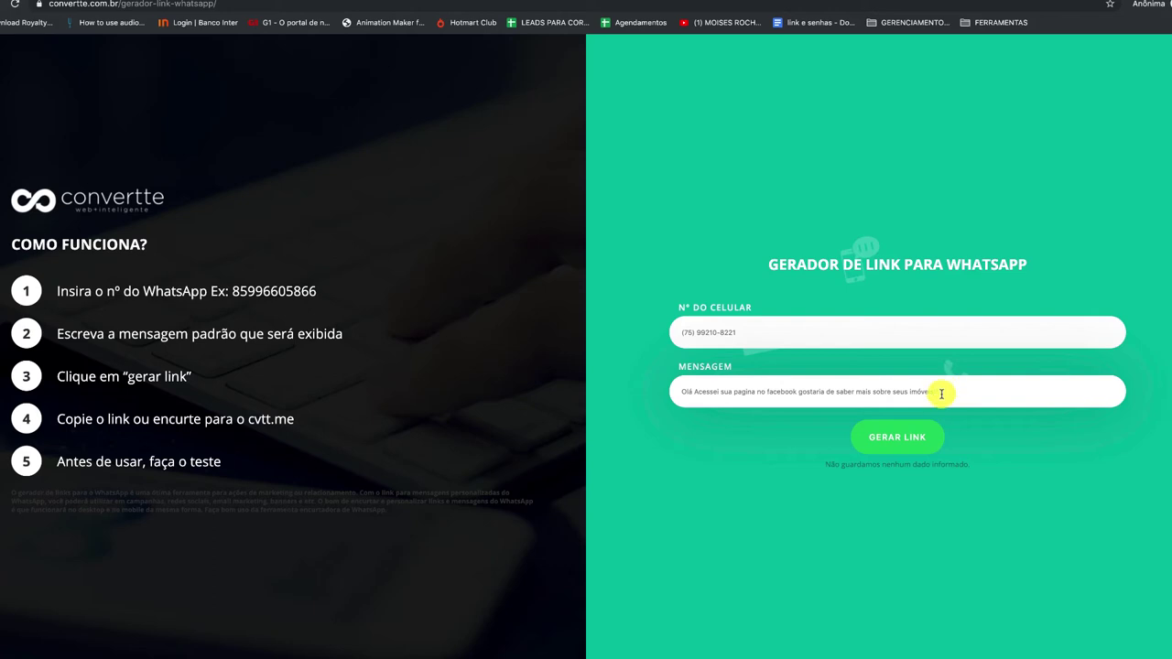
left_click(907, 437)
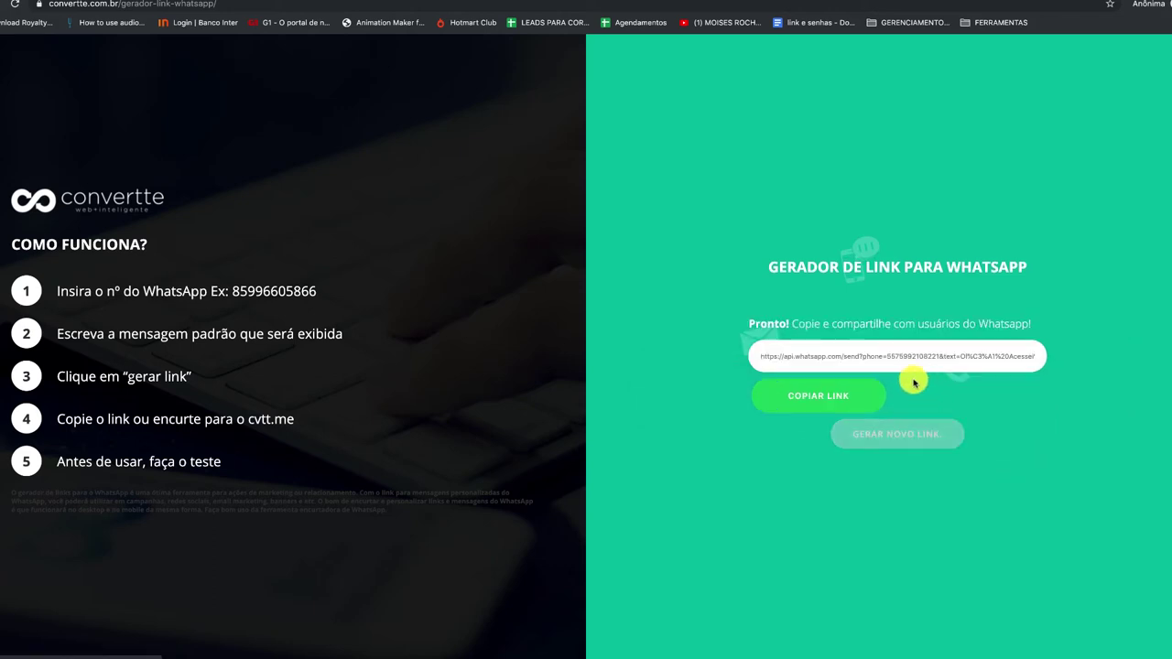
left_click(841, 398)
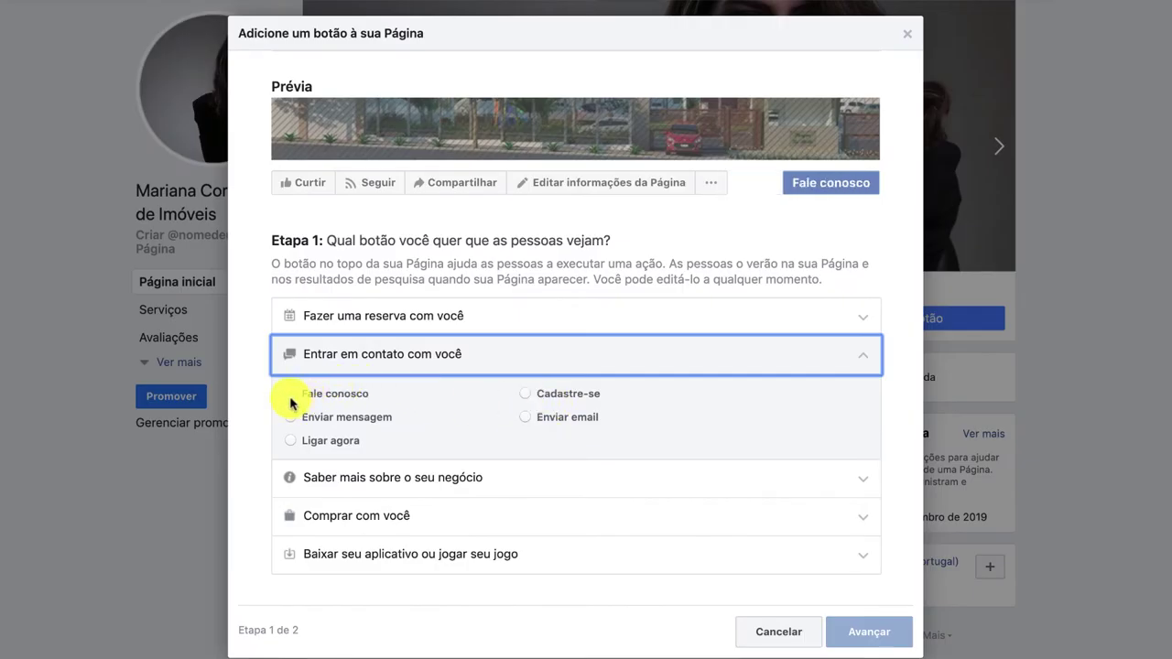
Set the Page's action button to Fale conosco, pointing to the copied WhatsApp link.
left_click(289, 417)
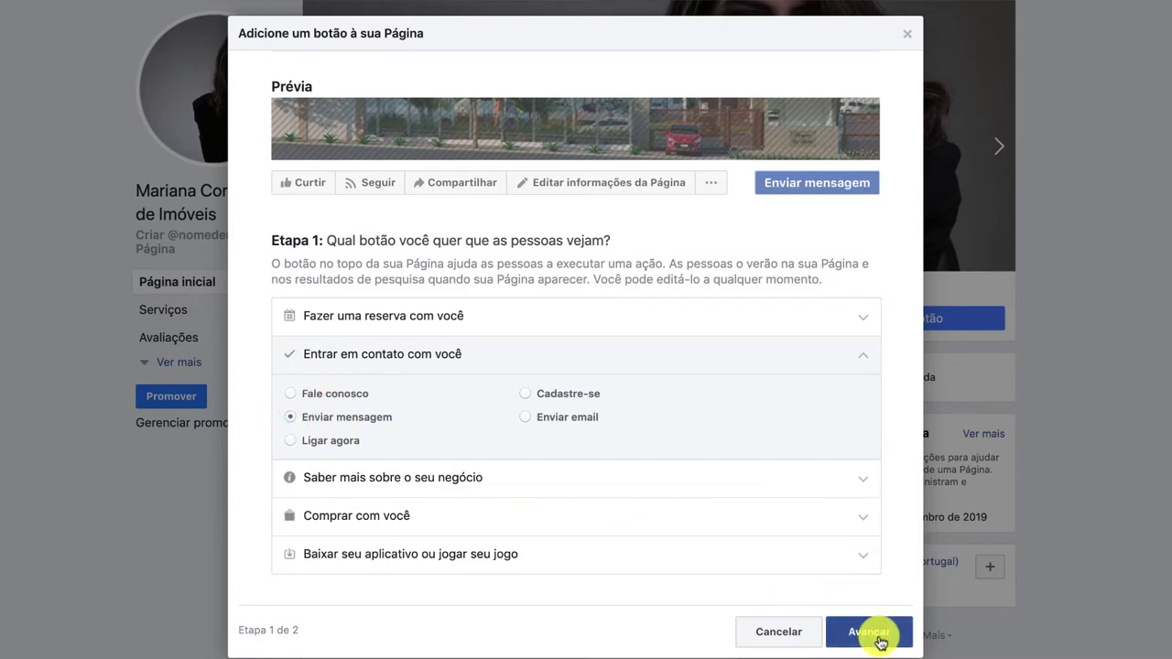
left_click(289, 393)
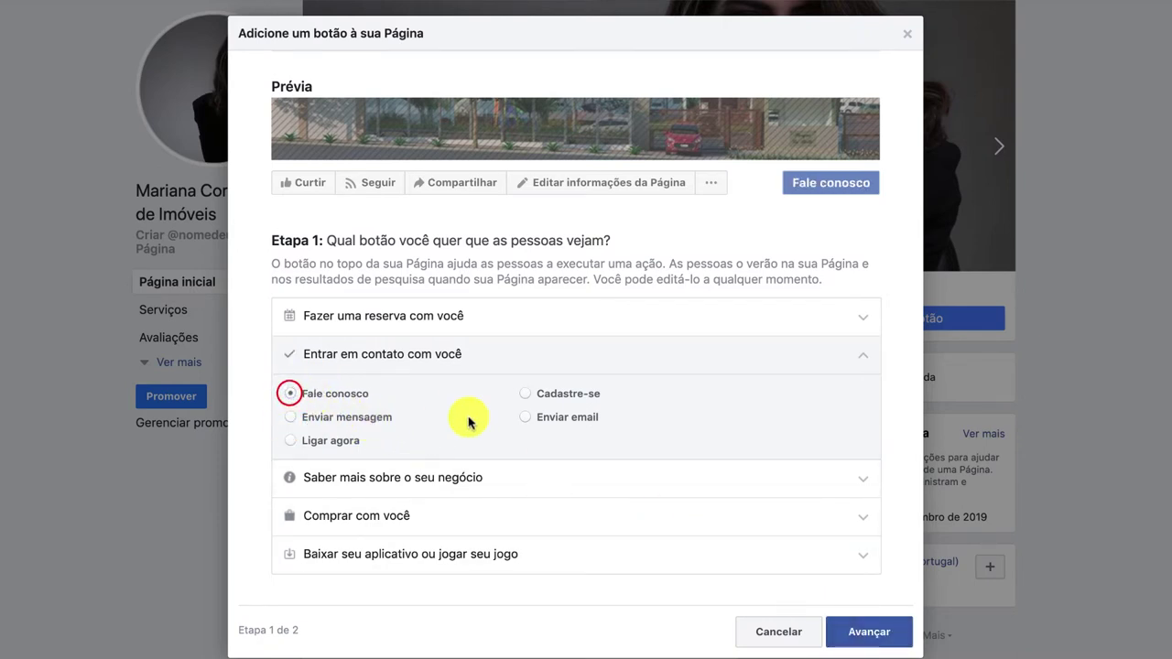
left_click(870, 643)
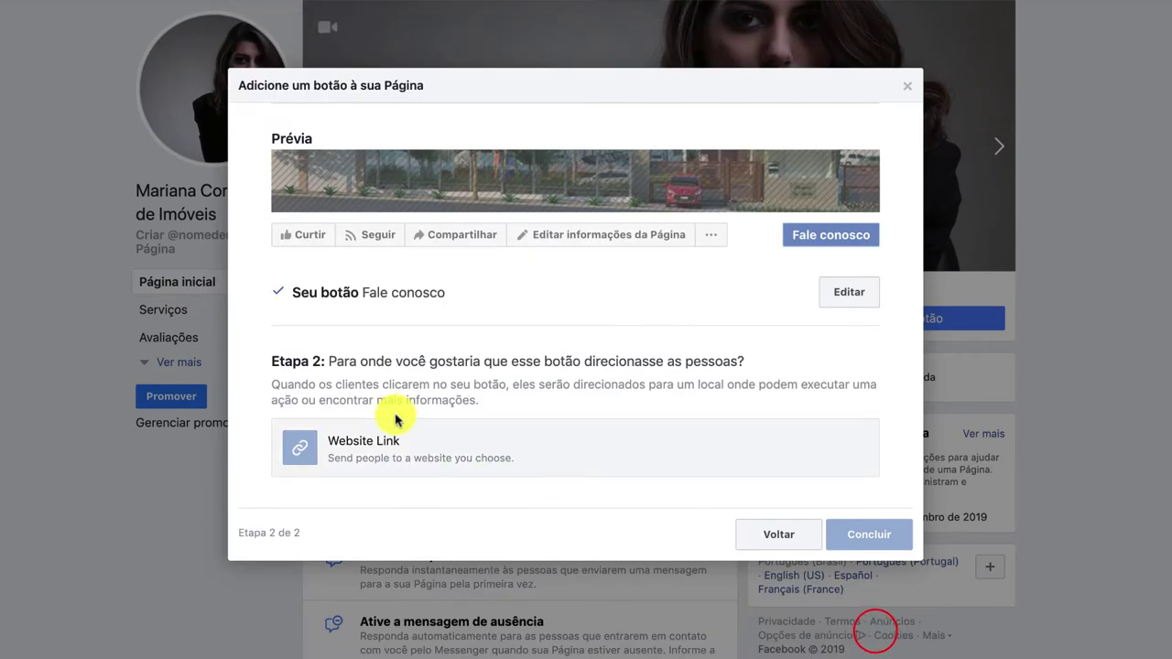
left_click(375, 436)
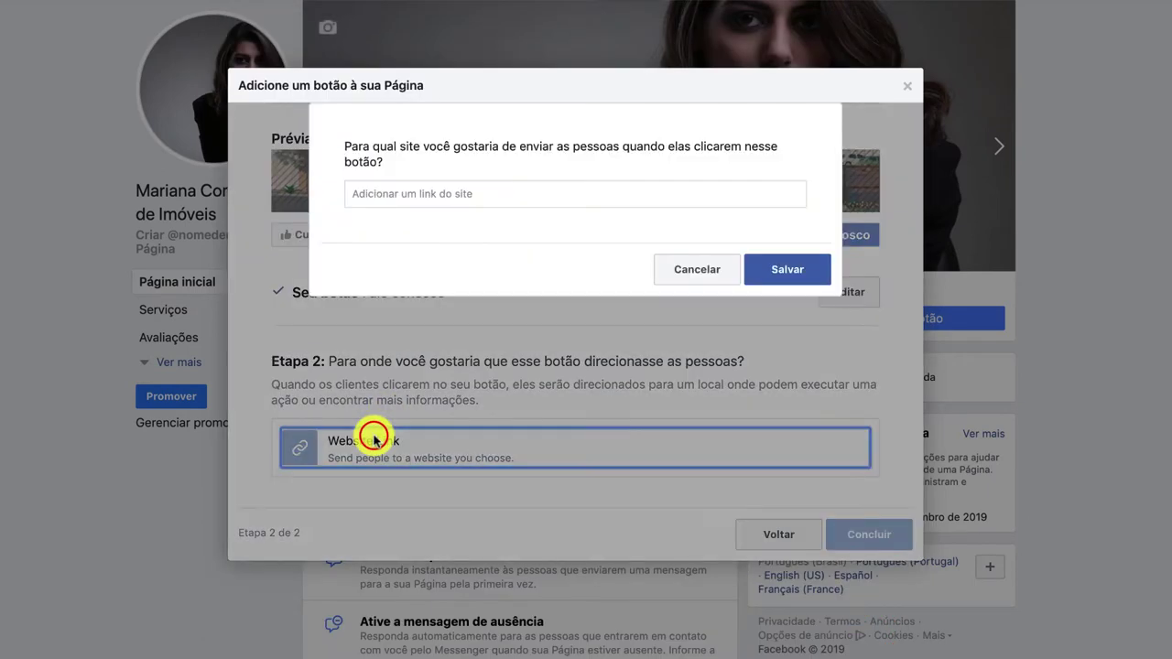
left_click(443, 187)
key("super+v")
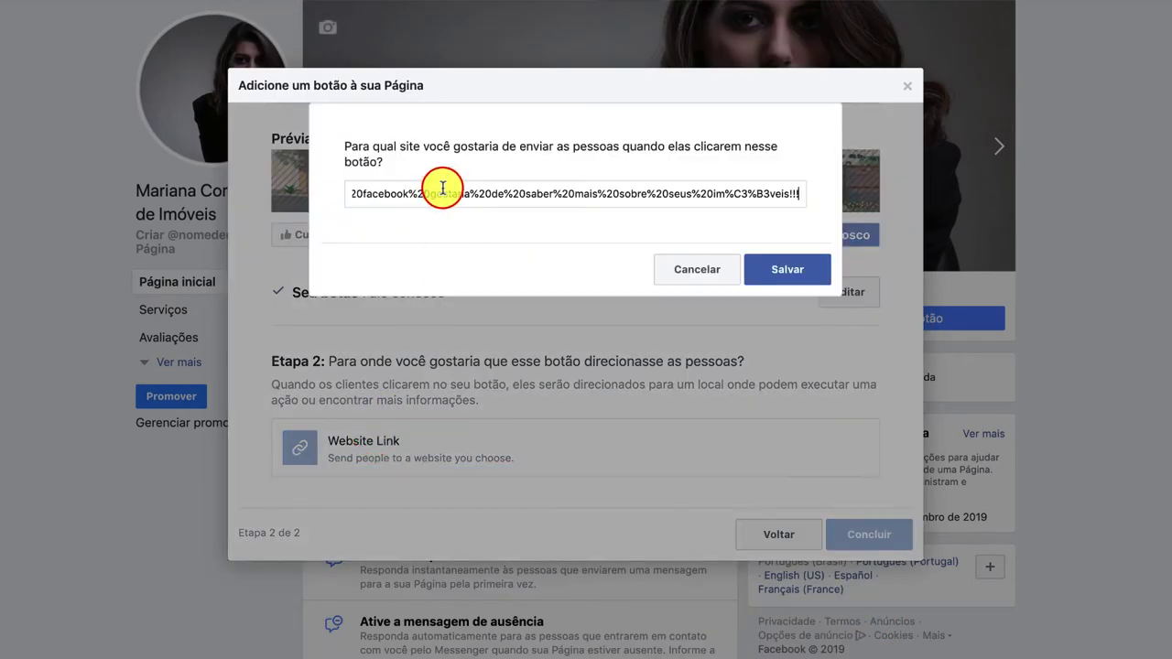
left_click(790, 268)
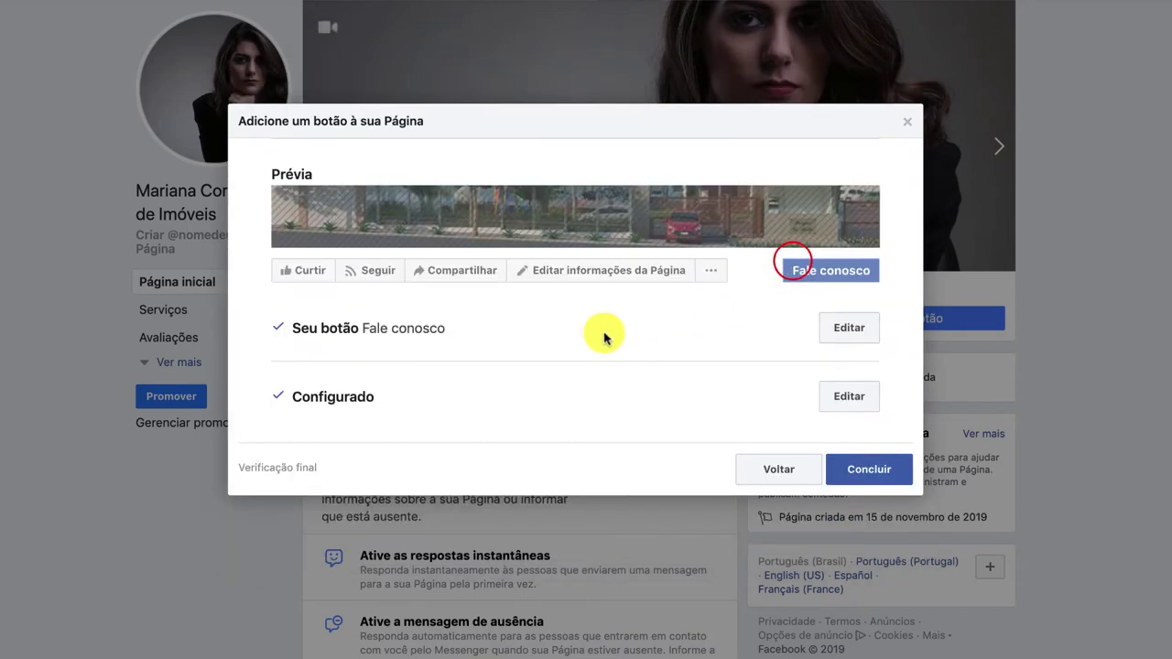
left_click(888, 473)
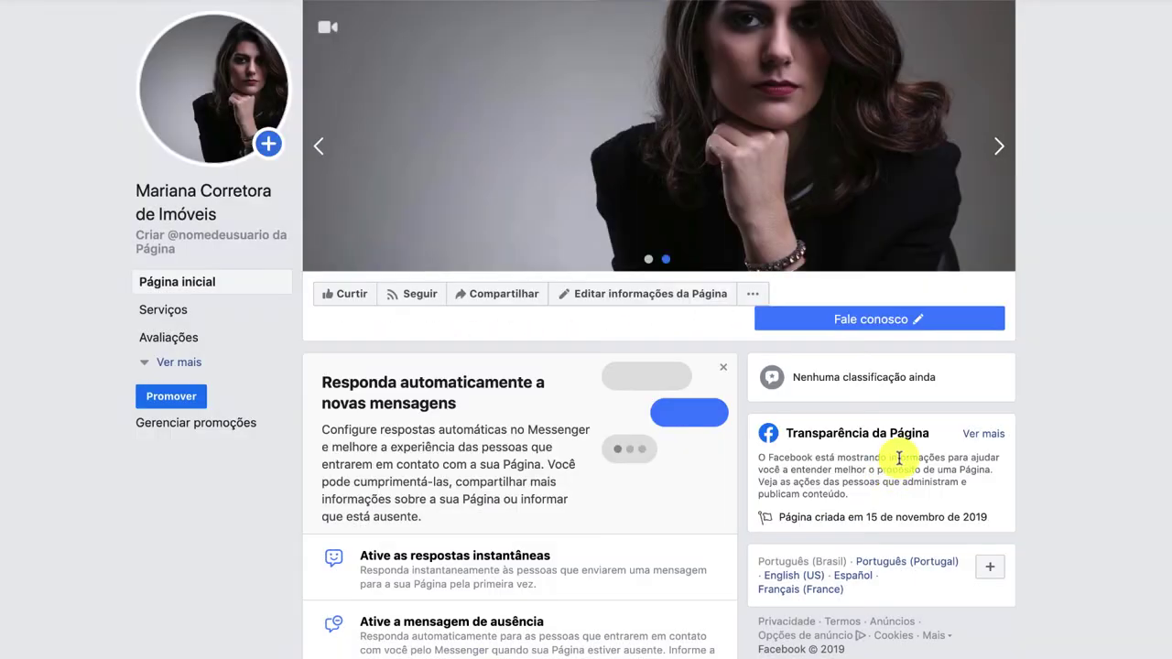
mouse_move(903, 317)
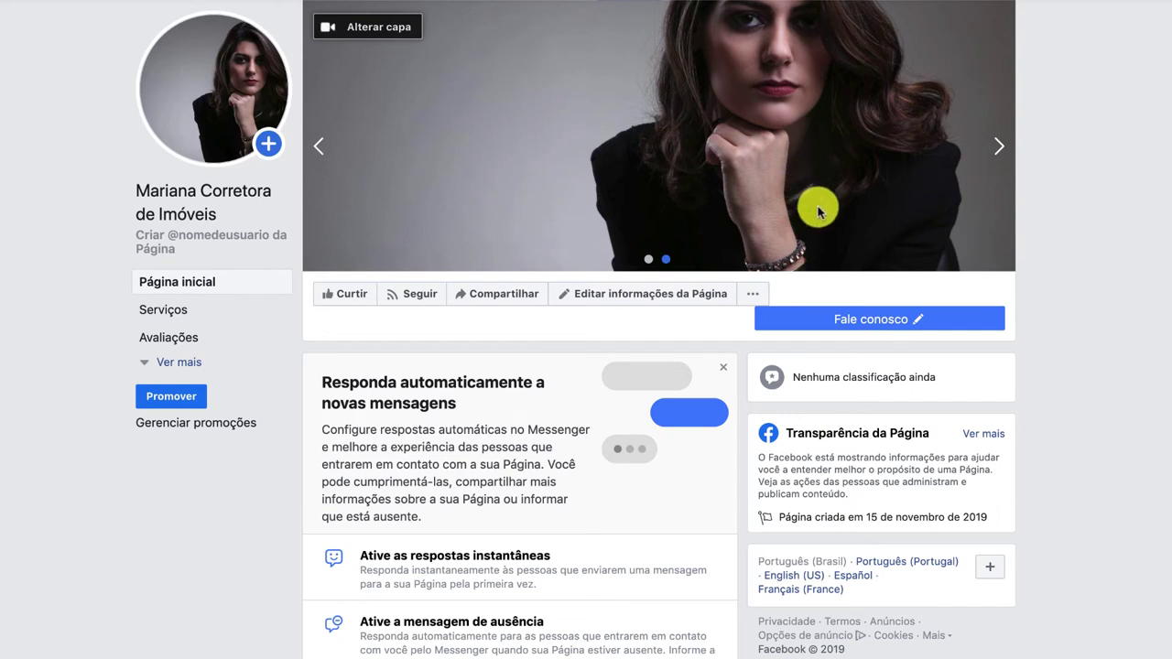
mouse_move(831, 333)
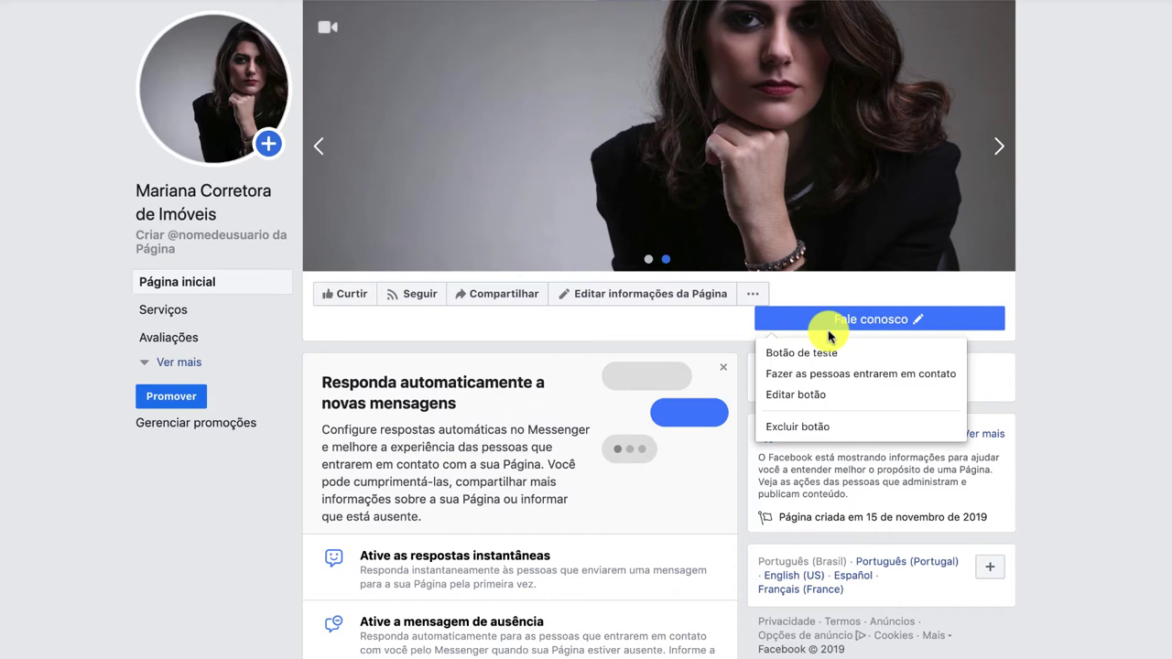
left_click(880, 318)
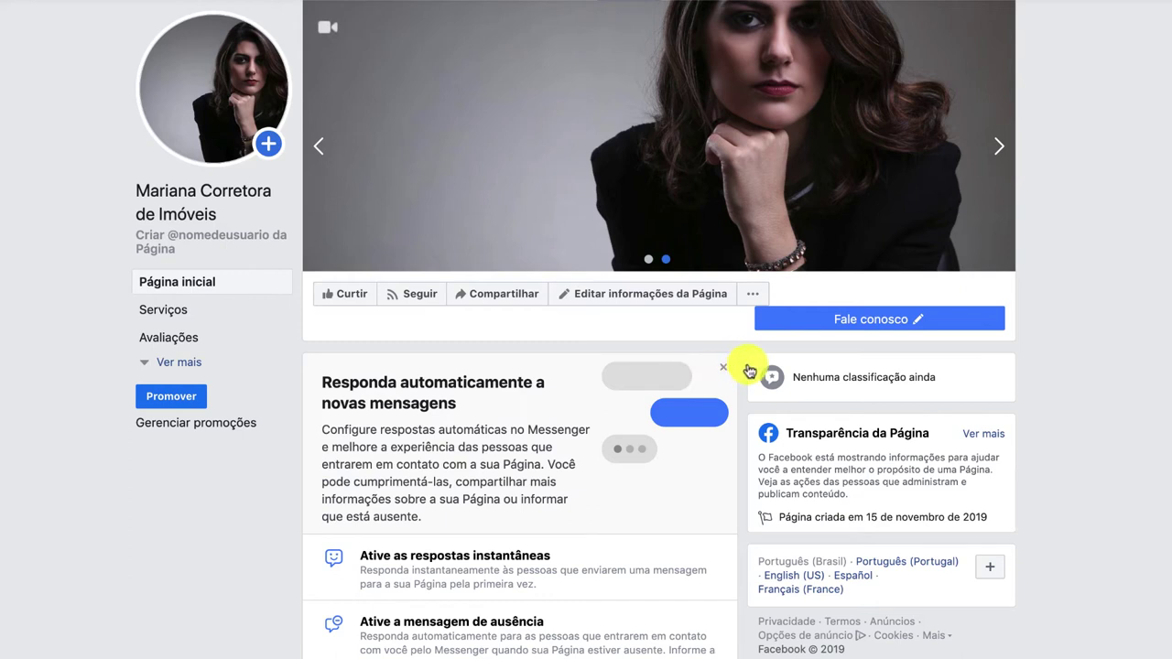
left_click(572, 405)
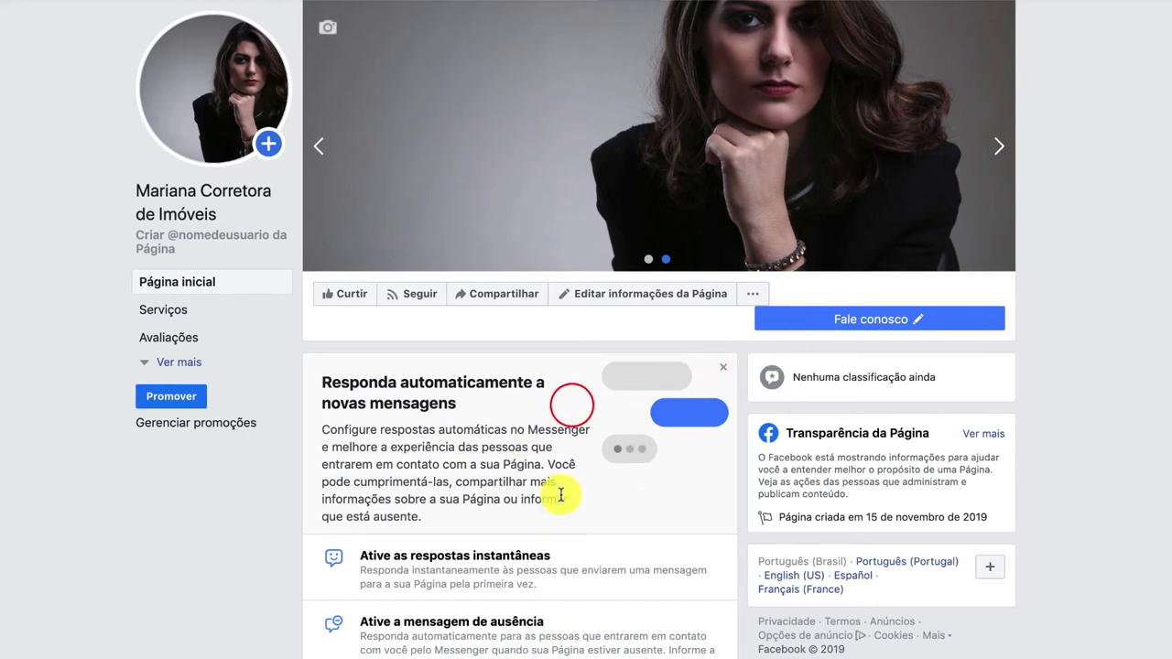
Turn on the Messenger Resposta instantânea and open its message text in the editor.
scroll(475, 486, "down", 2)
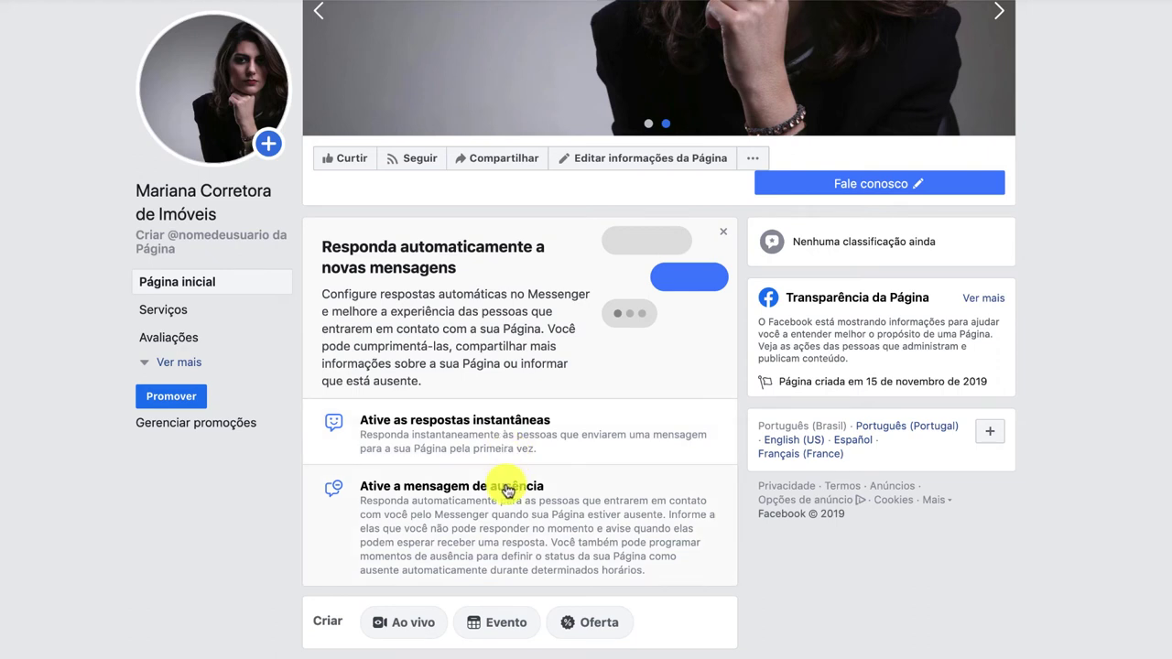
scroll(529, 439, "down", 3)
left_click(529, 439)
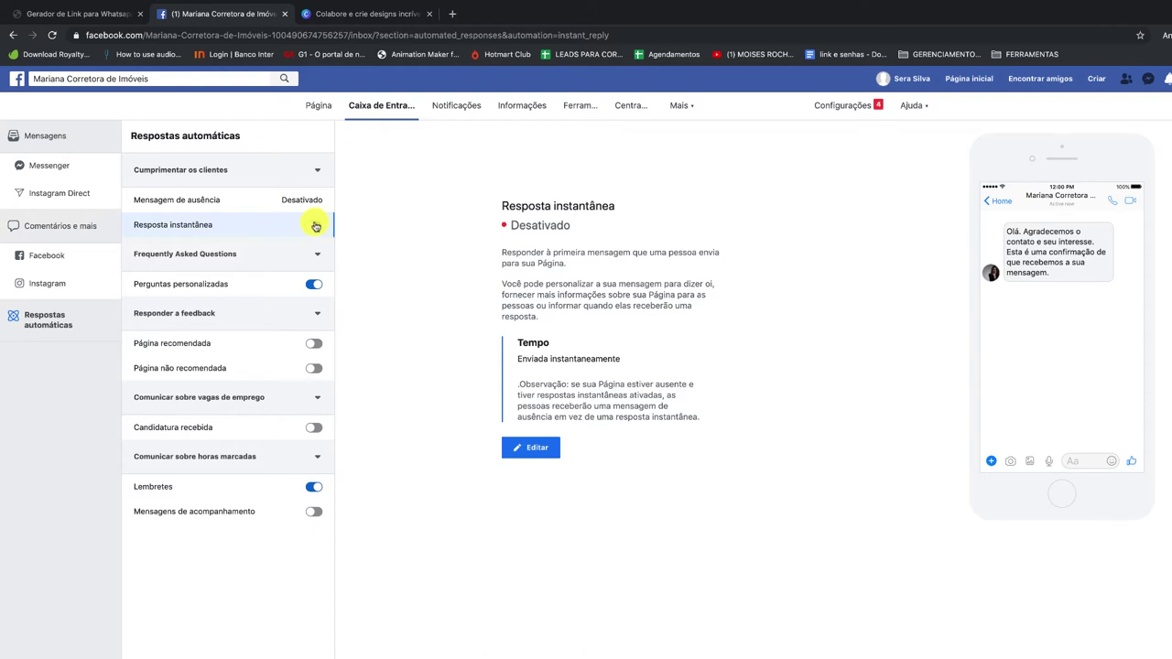
left_click(313, 226)
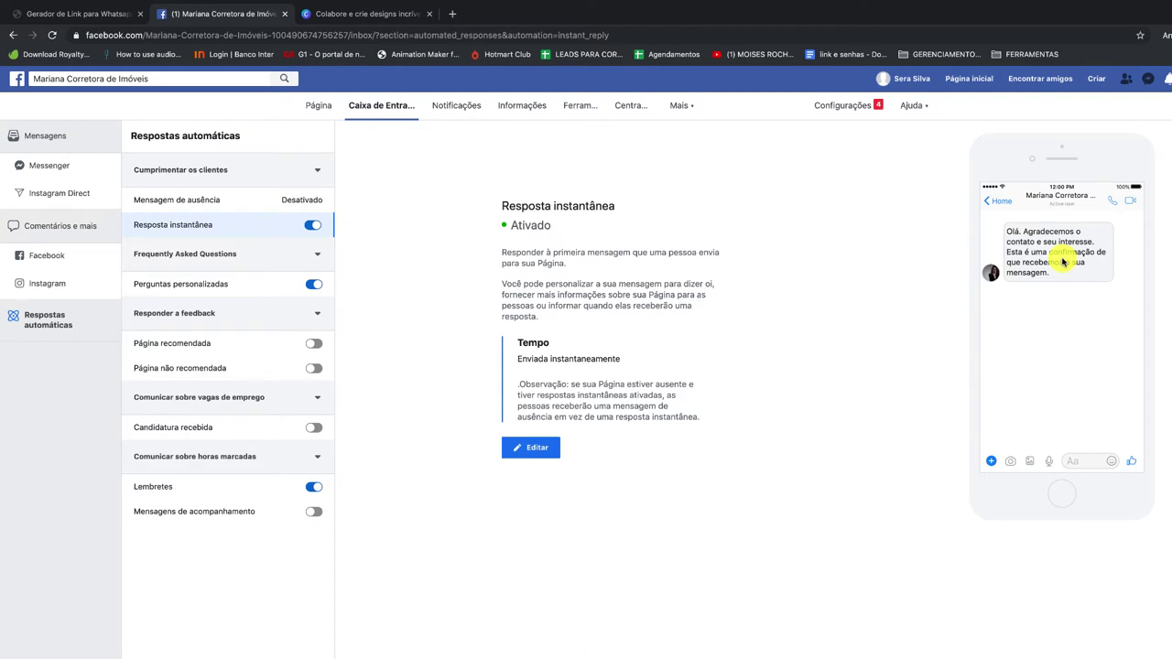
left_click(524, 445)
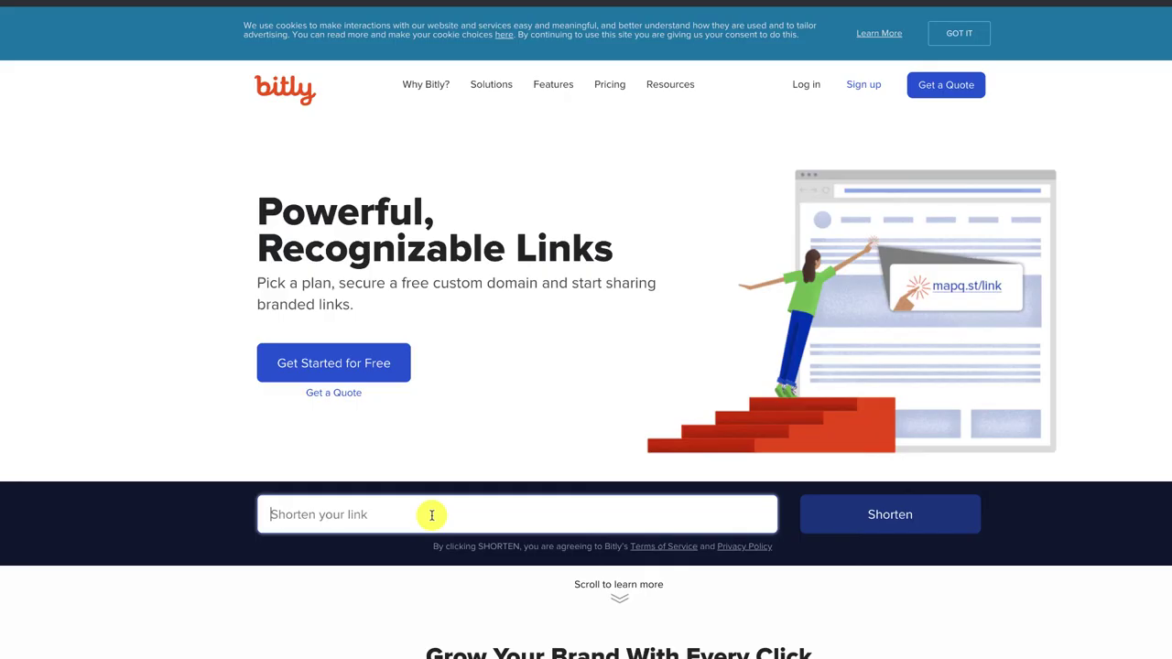
key("ctrl+v")
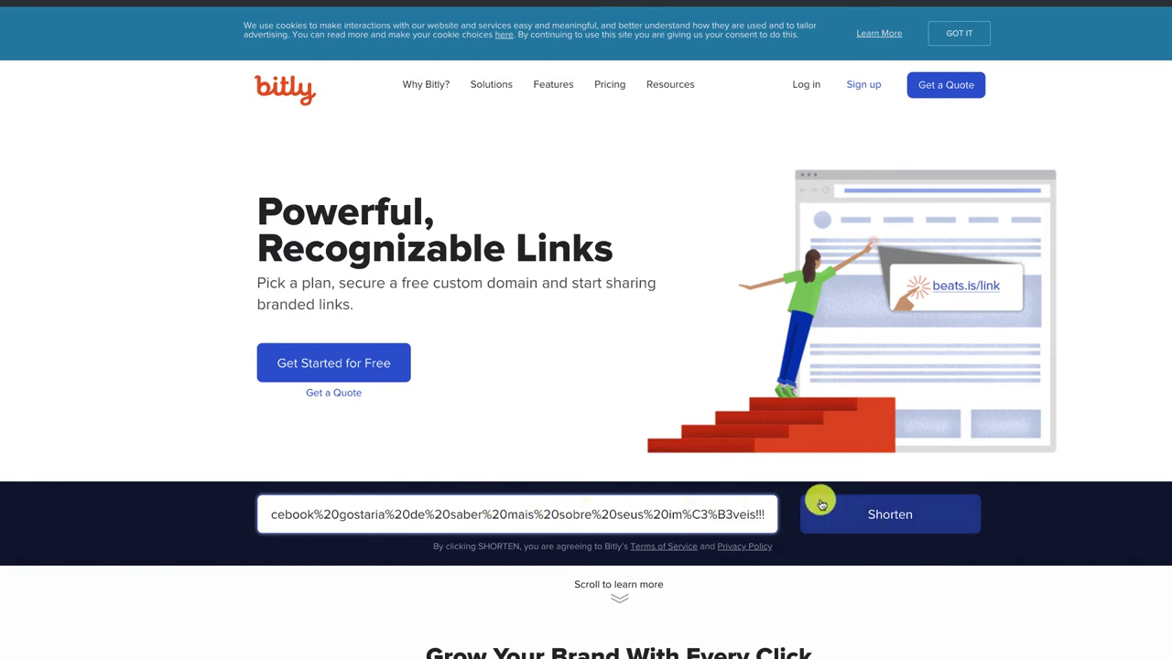
left_click(914, 518)
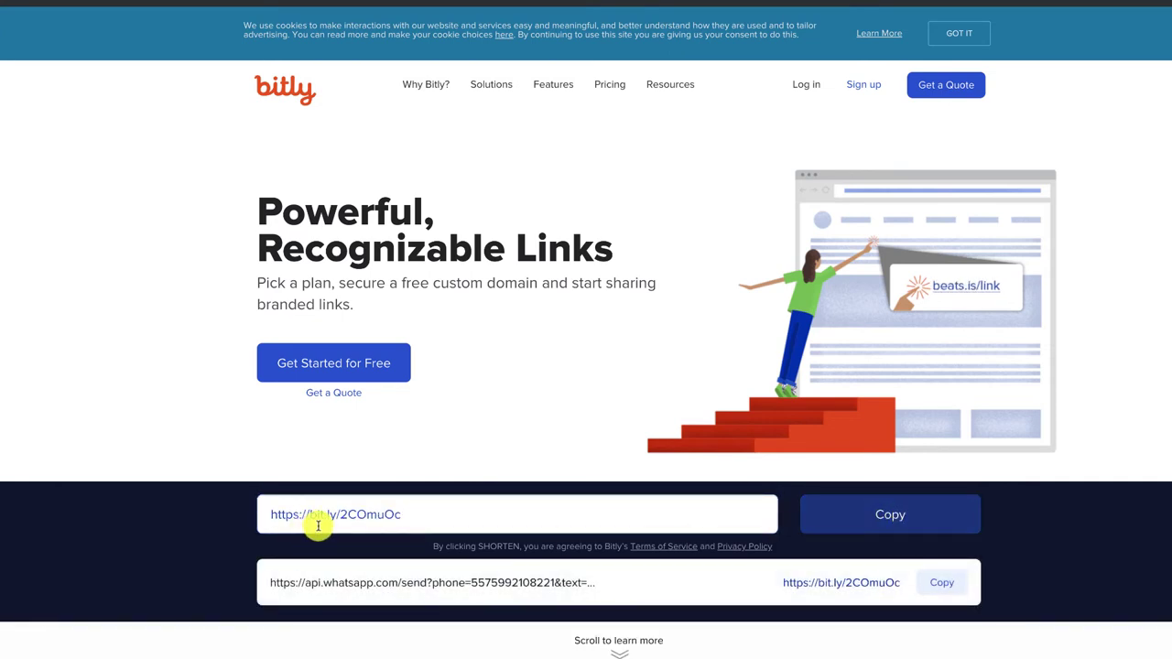
left_click(843, 513)
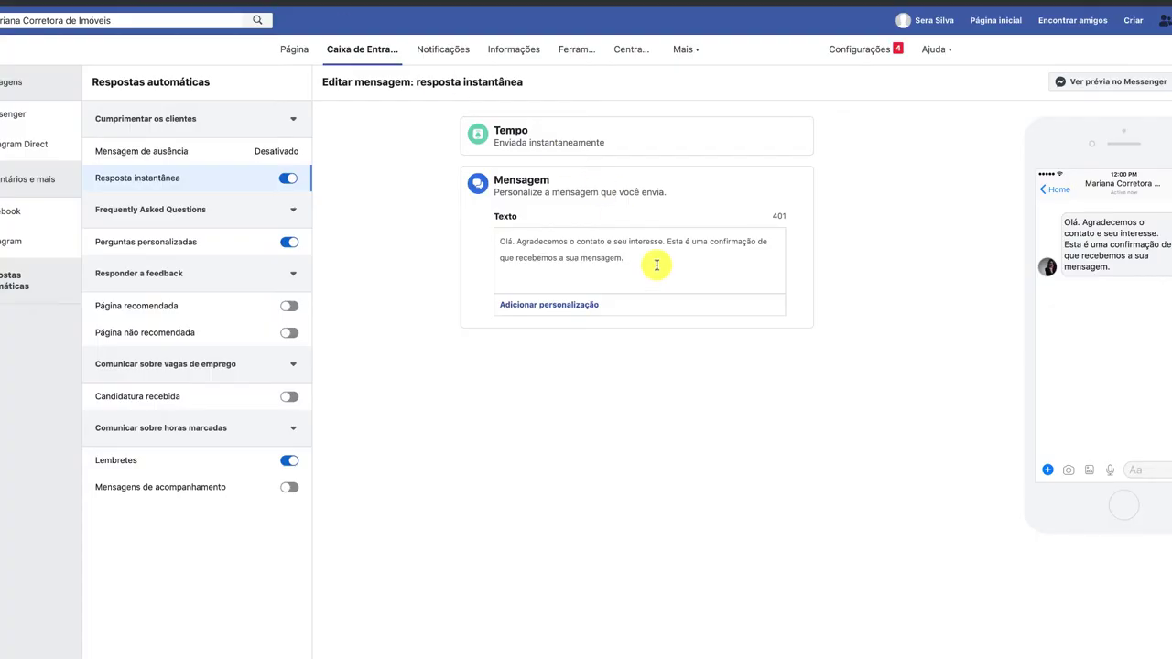
key("ctrl+v")
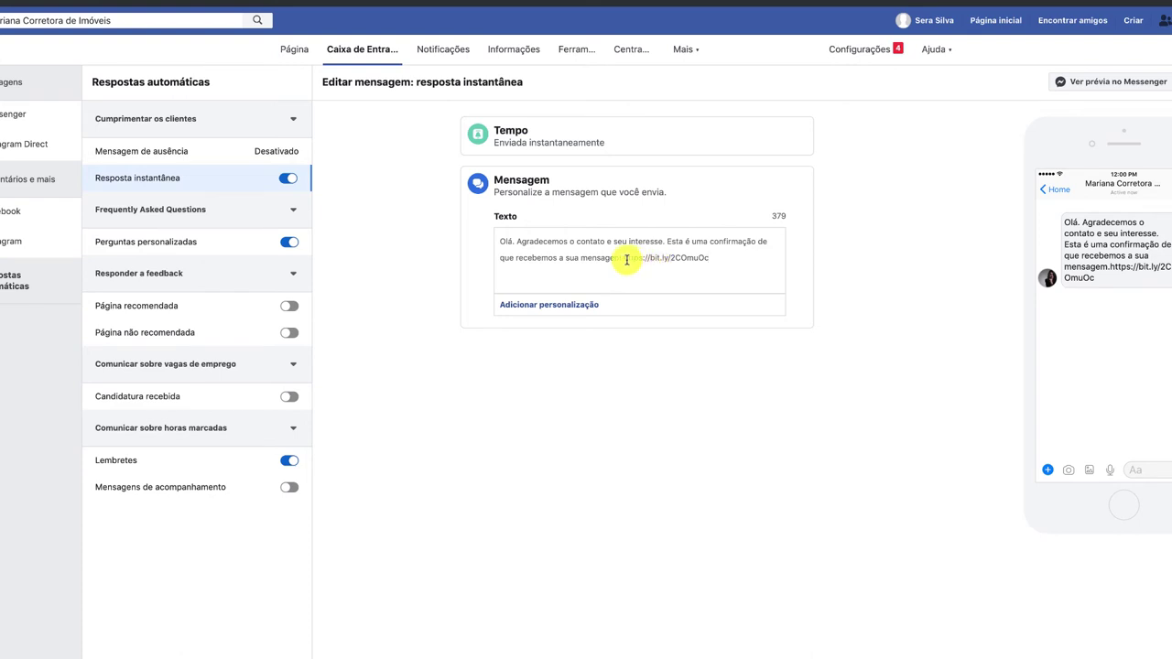
left_click(623, 260)
key("Return")
key("Return")
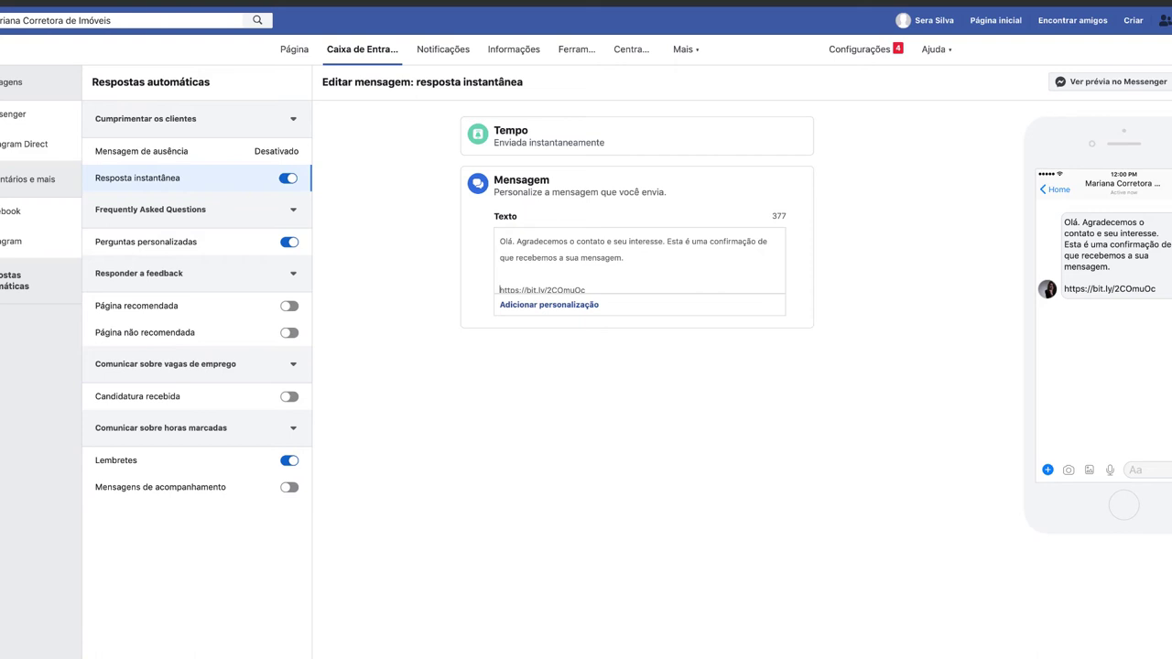
type("Fale com")
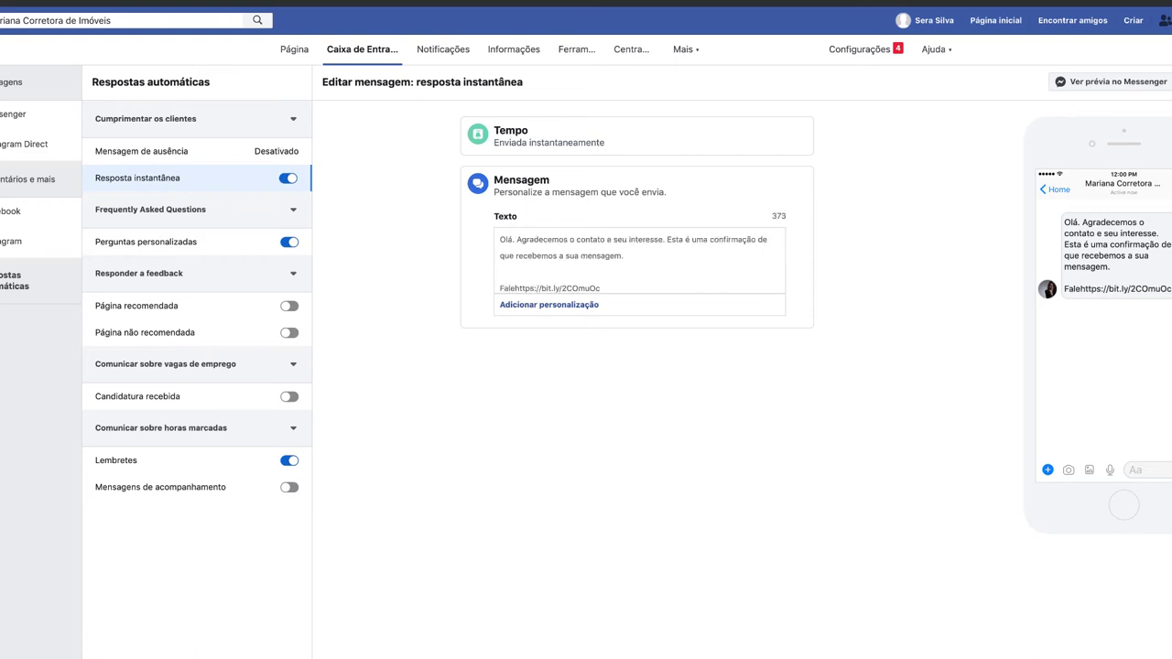
type(" Corretor ")
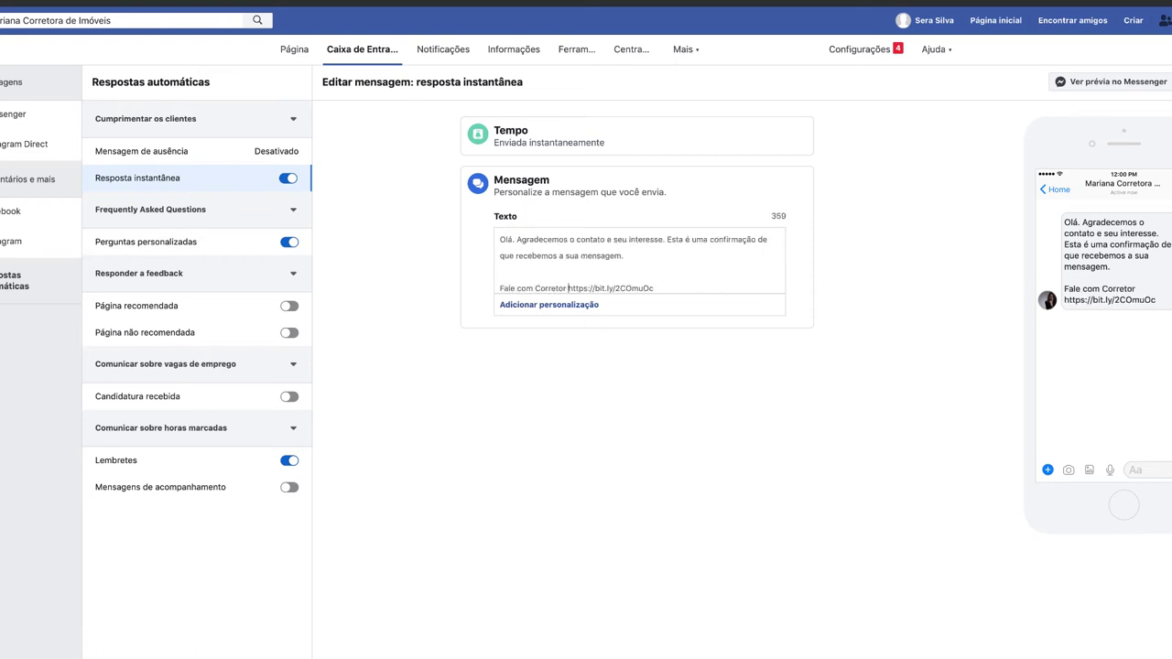
type("via WhatsApp")
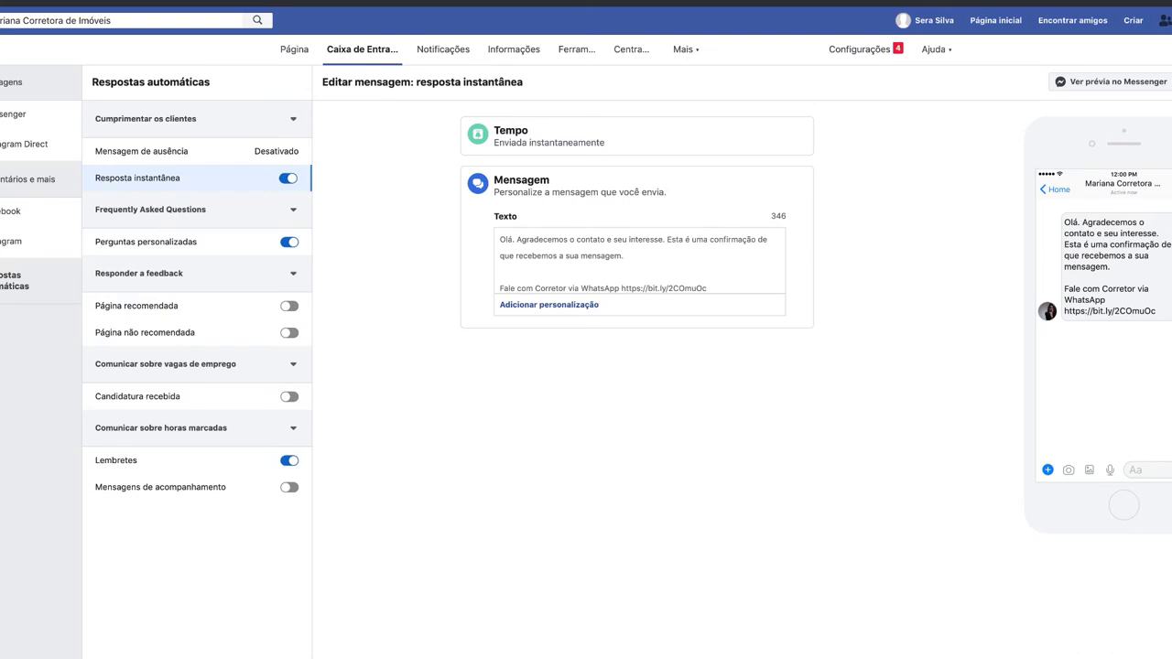
left_click(196, 180)
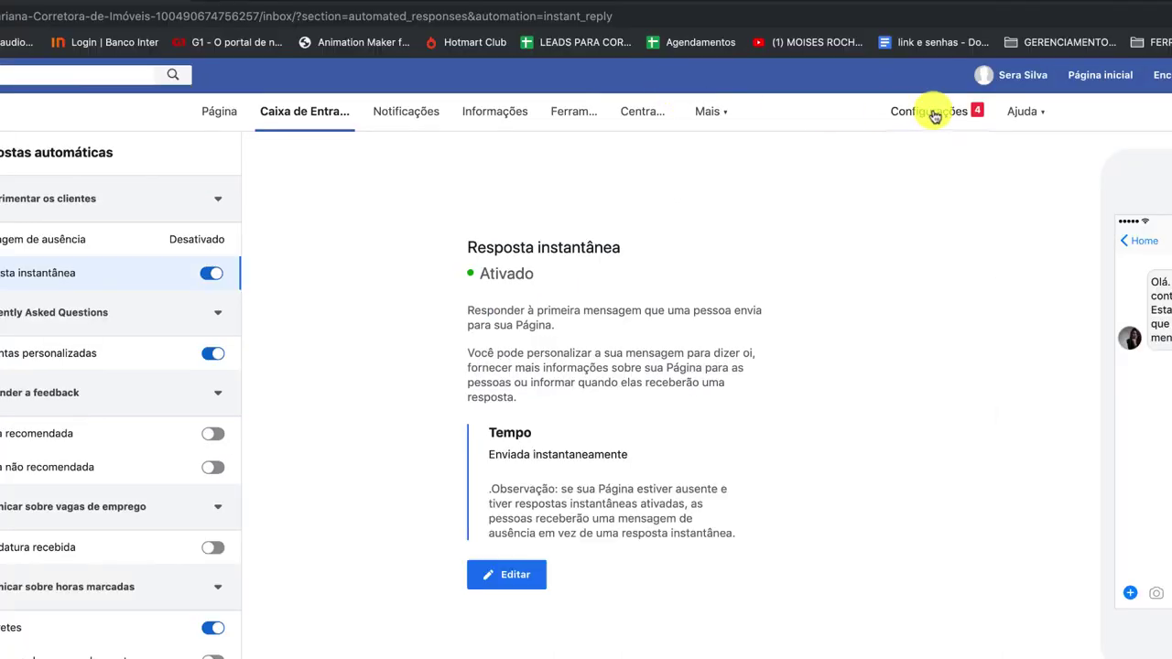
Go to Configurações and the Mensagens section of the Page settings.
left_click(934, 115)
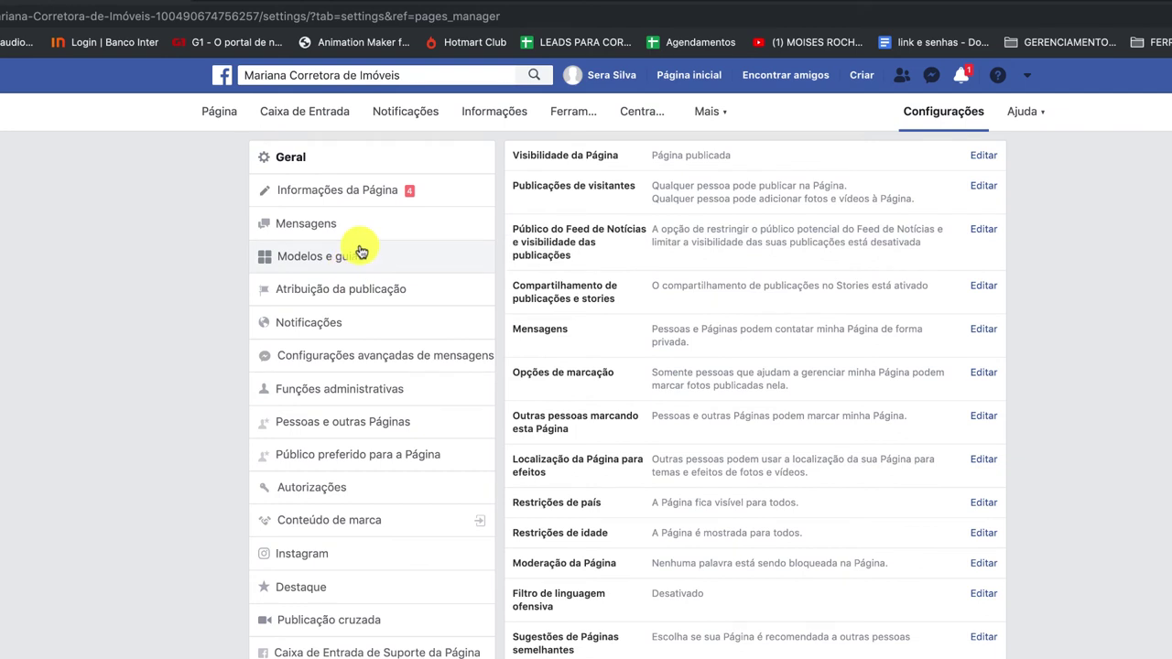
left_click(382, 225)
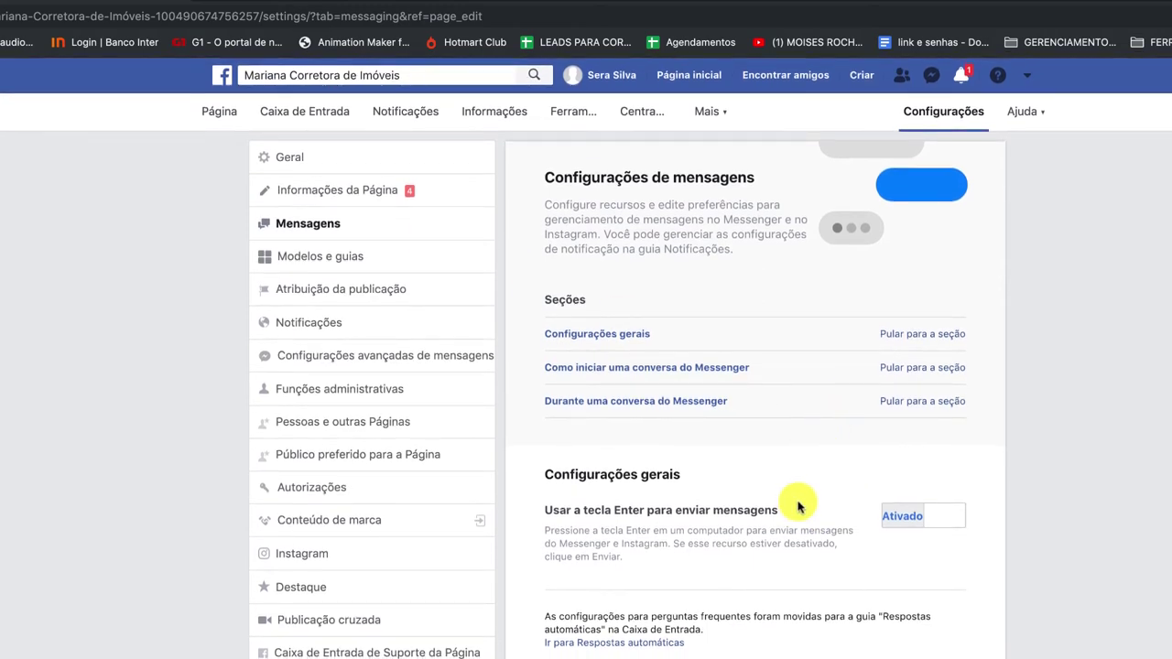
scroll(798, 506, "down", 5)
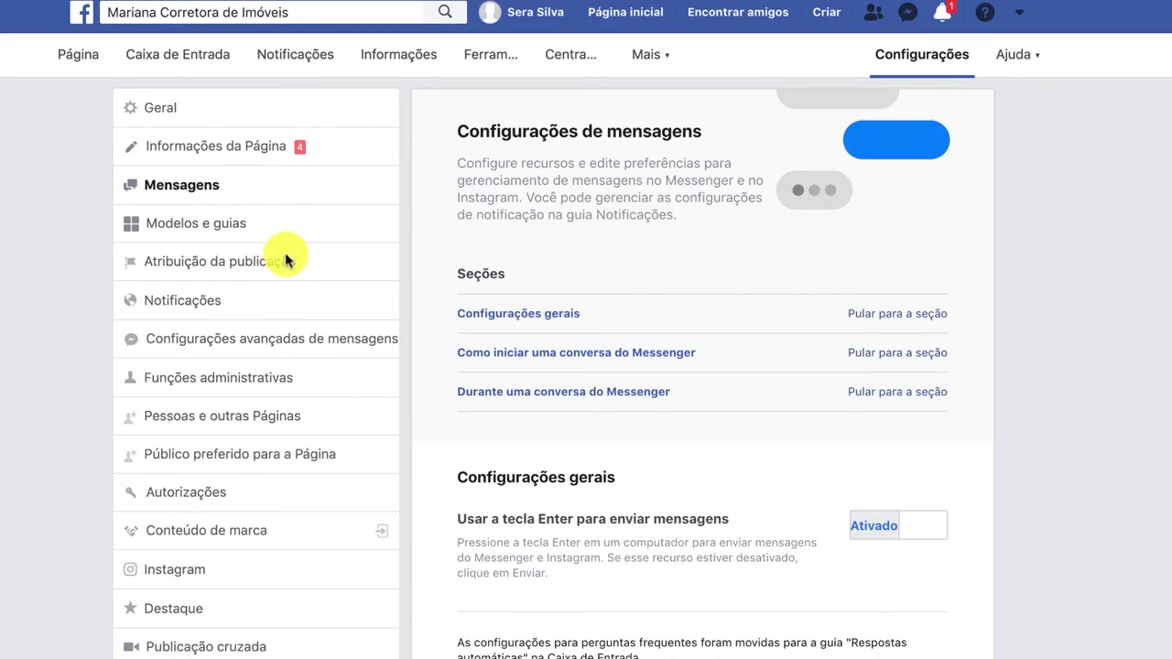
Scroll through the Informações da Página form, then switch to the Geral settings section.
left_click(280, 150)
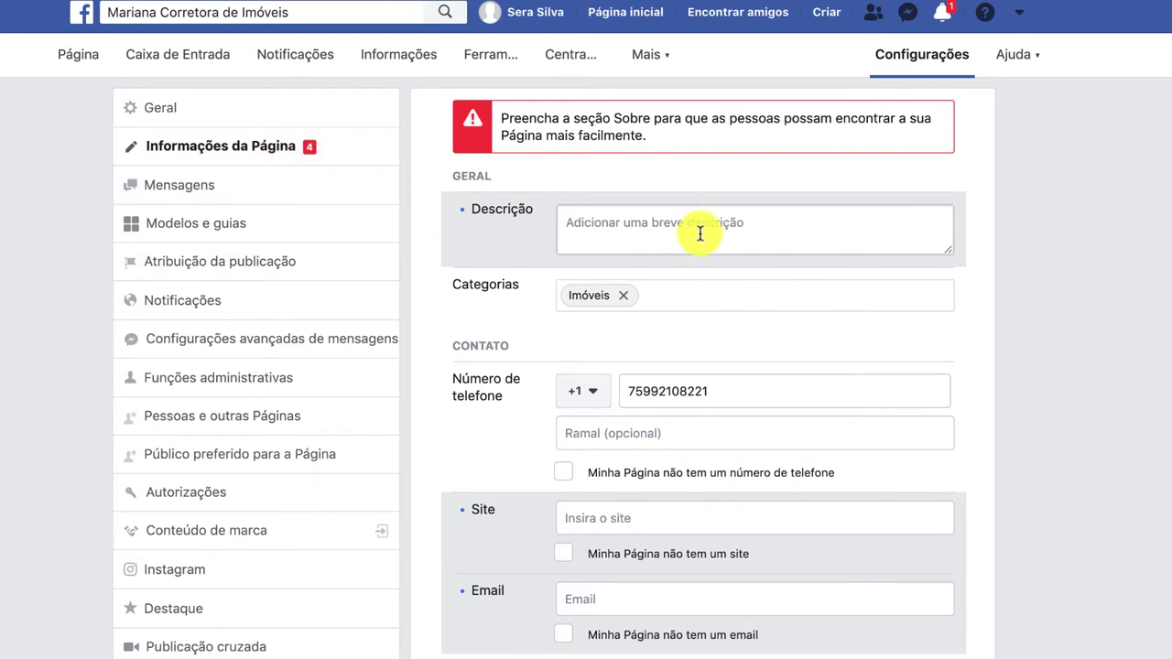
scroll(678, 549, "down", 3)
scroll(678, 551, "down", 3)
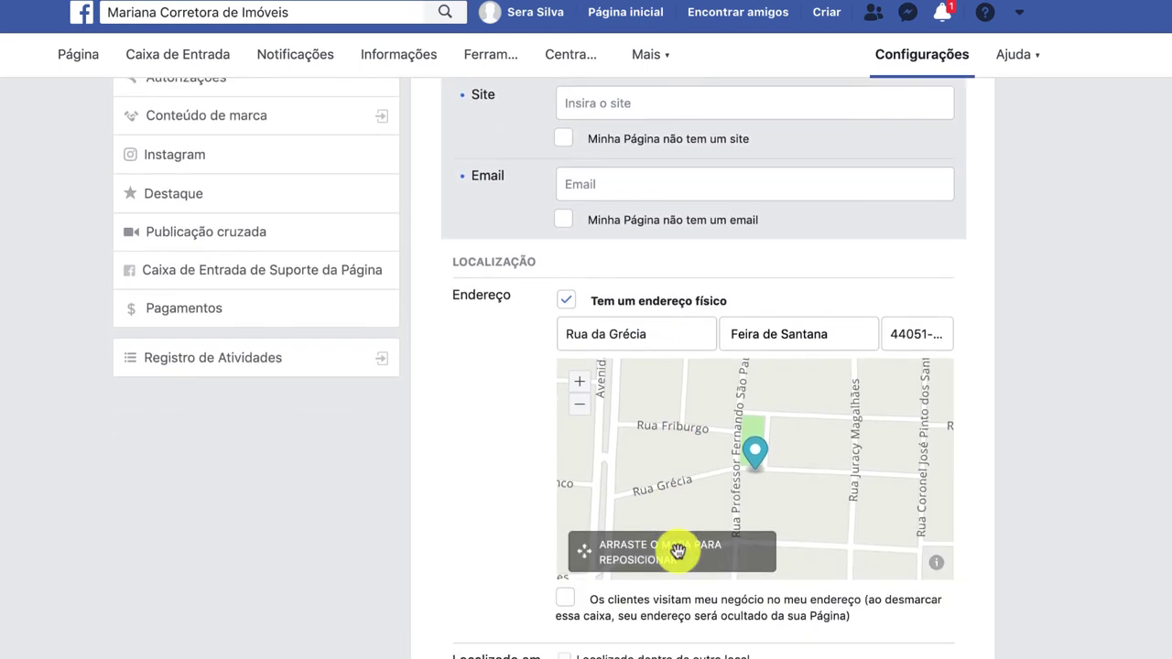
scroll(824, 643, "down", 3)
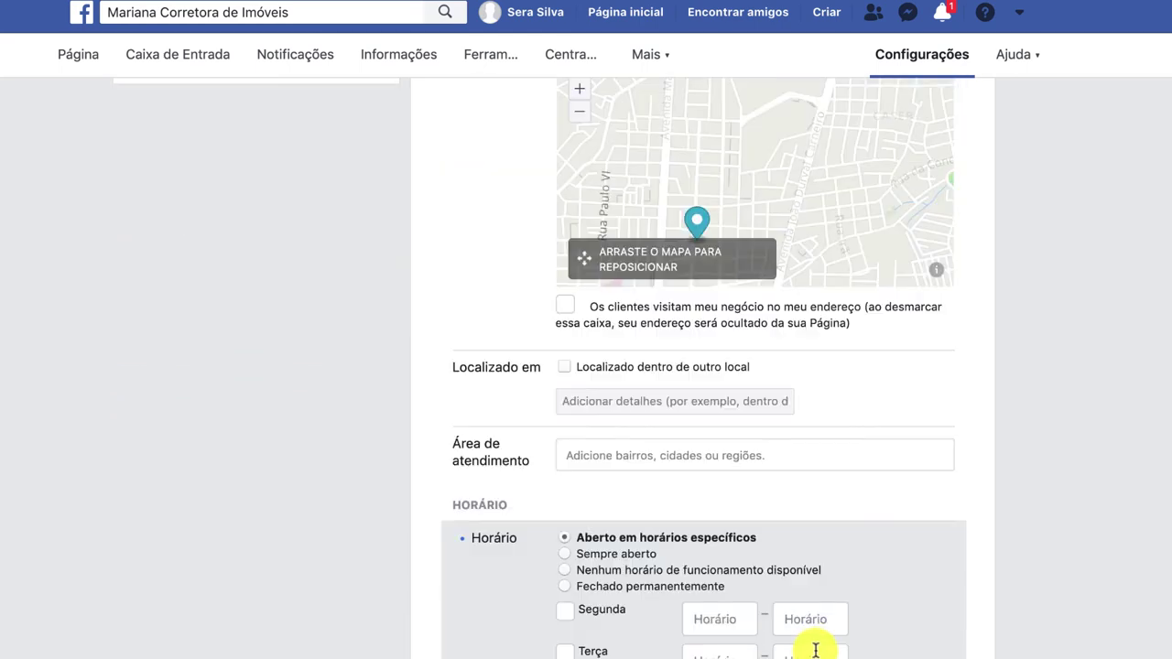
scroll(701, 520, "up", 8)
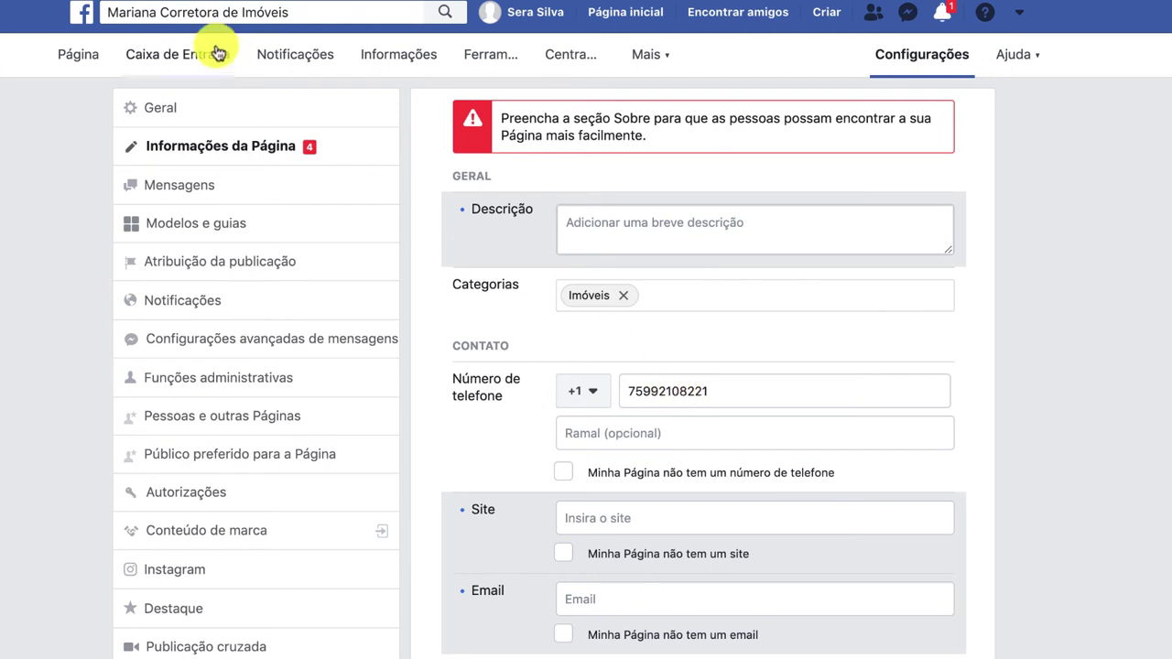
left_click(208, 110)
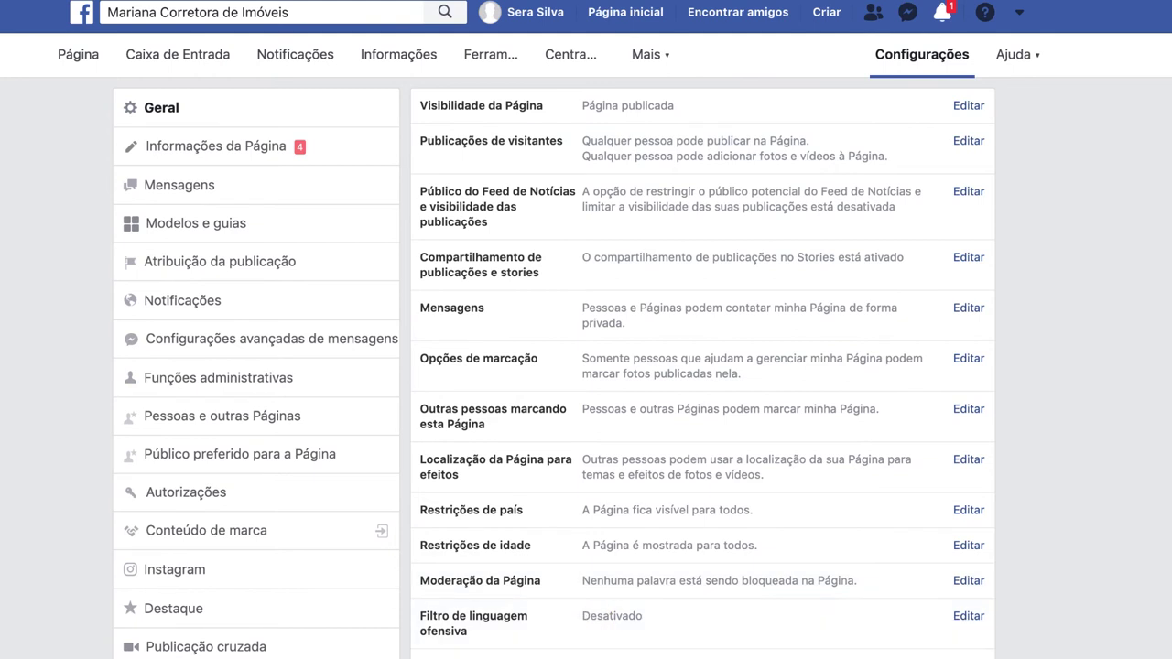
Toggle the Sugestões de Páginas semelhantes checkbox in Geral settings and save the change.
scroll(696, 586, "down", 5)
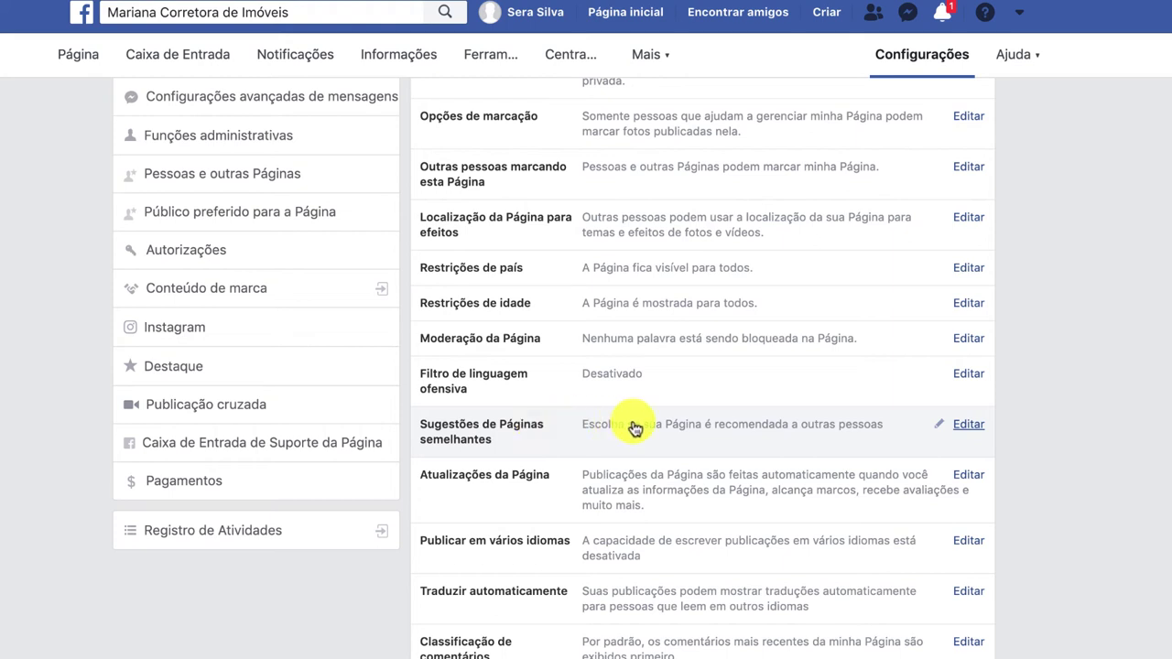
left_click(980, 431)
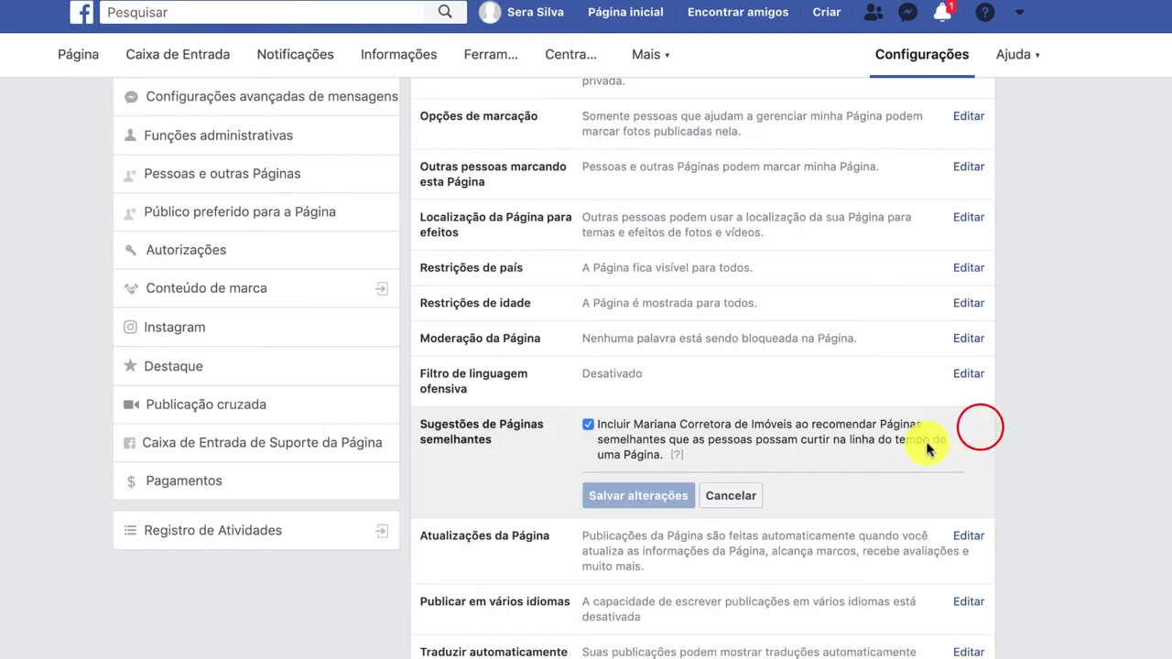
left_click(587, 428)
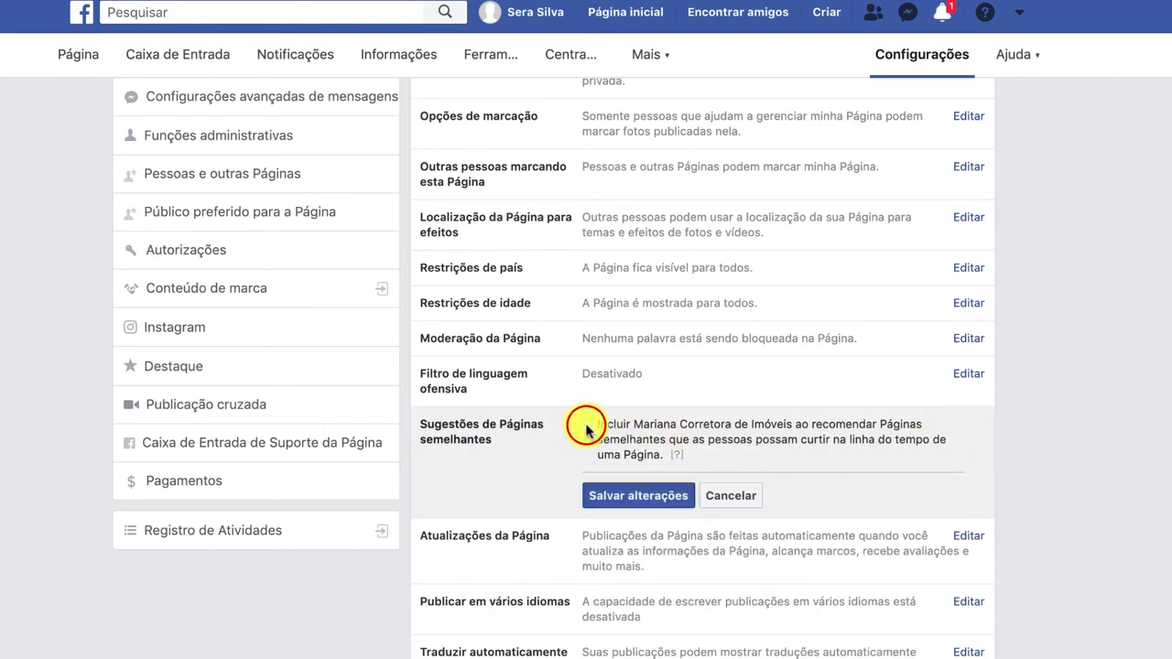
left_click(630, 493)
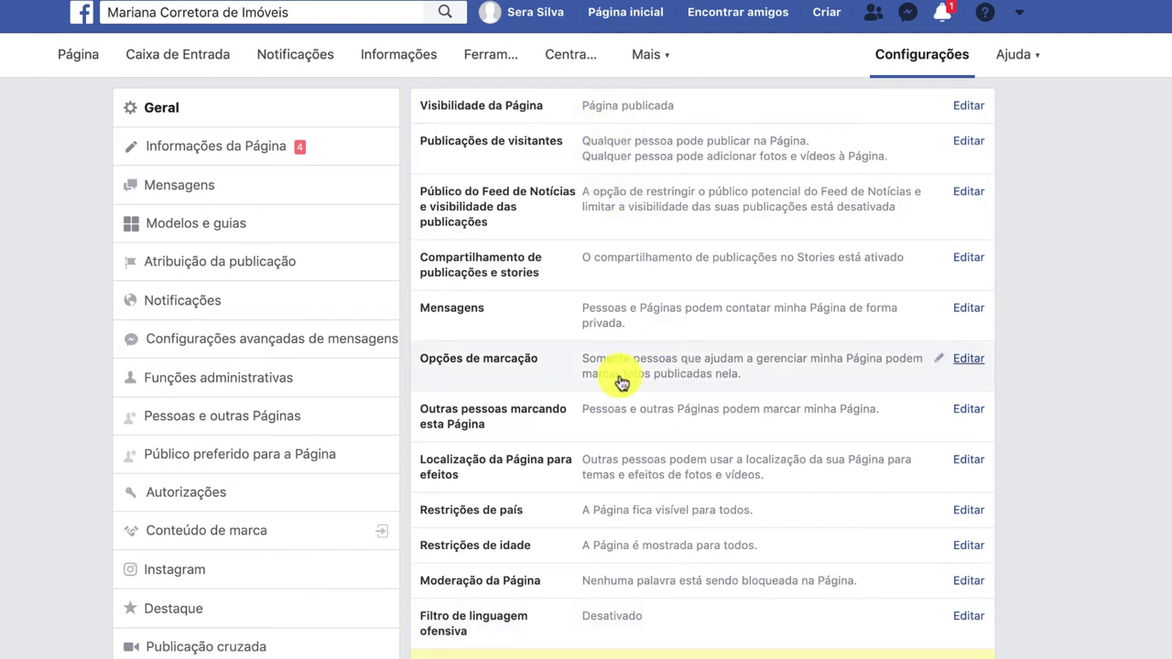
scroll(637, 652, "down", 2)
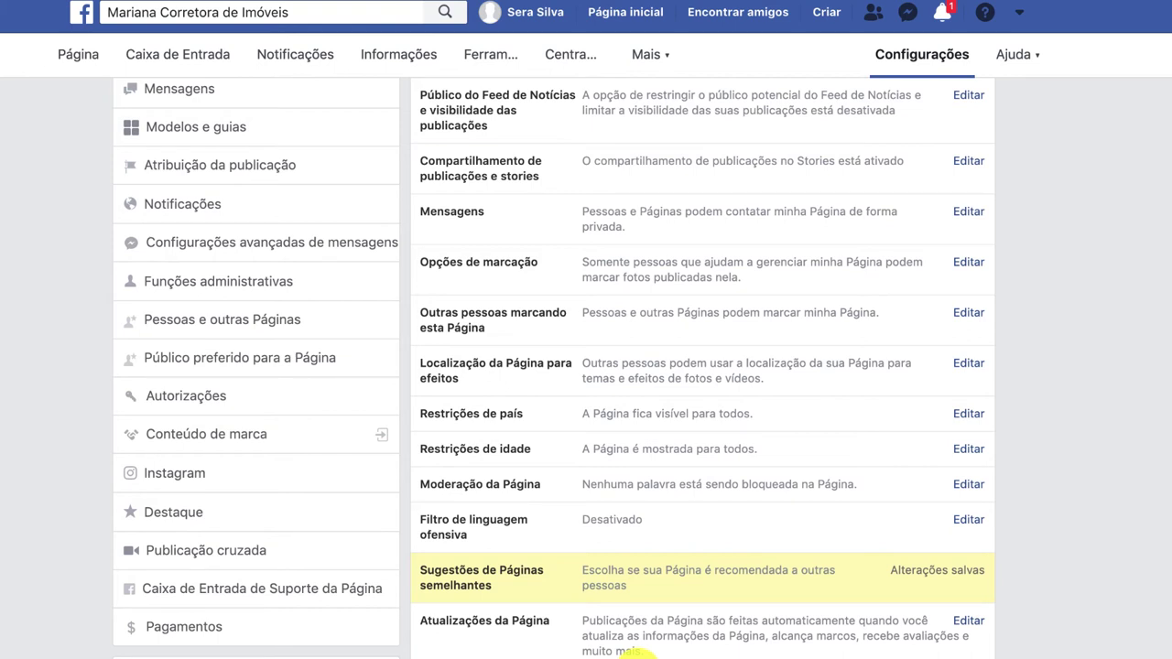
scroll(969, 642, "down", 2)
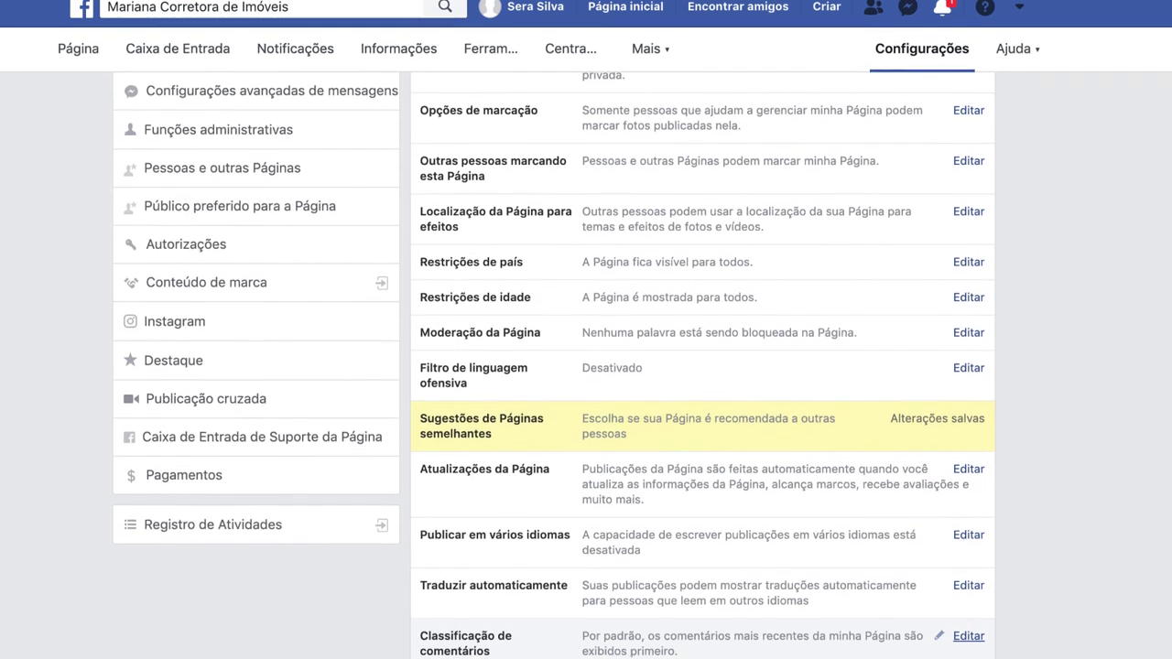
scroll(586, 183, "up", 3)
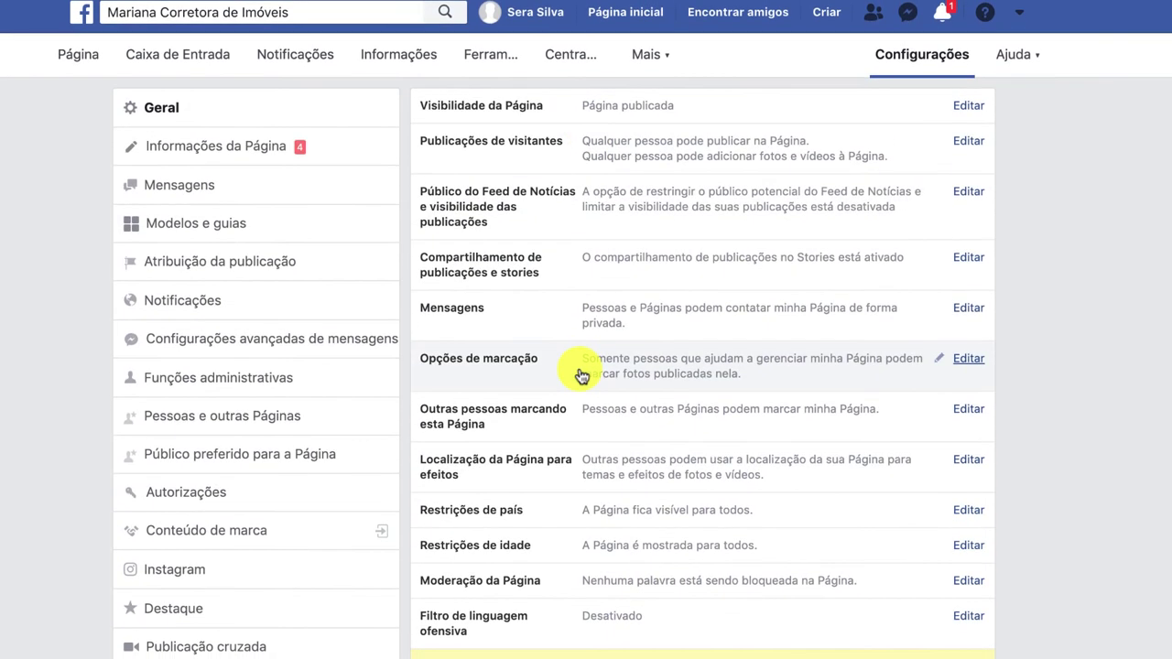
Open Modelos e guias and review the Serviços template and the Guias tab list.
left_click(277, 224)
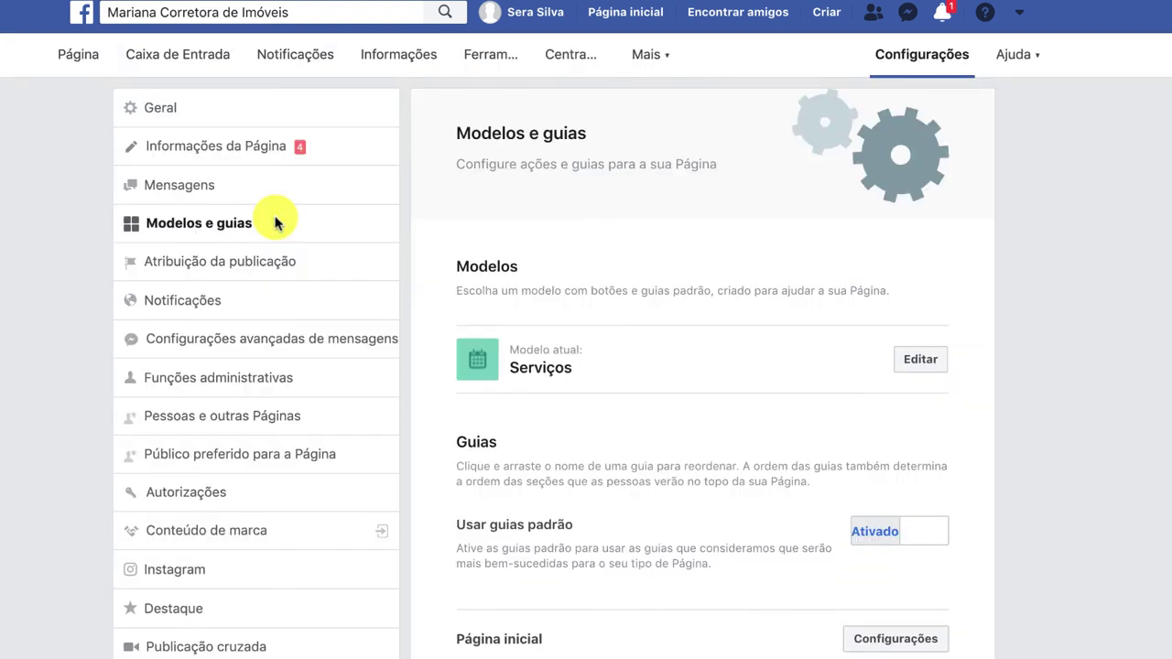
scroll(864, 586, "down", 5)
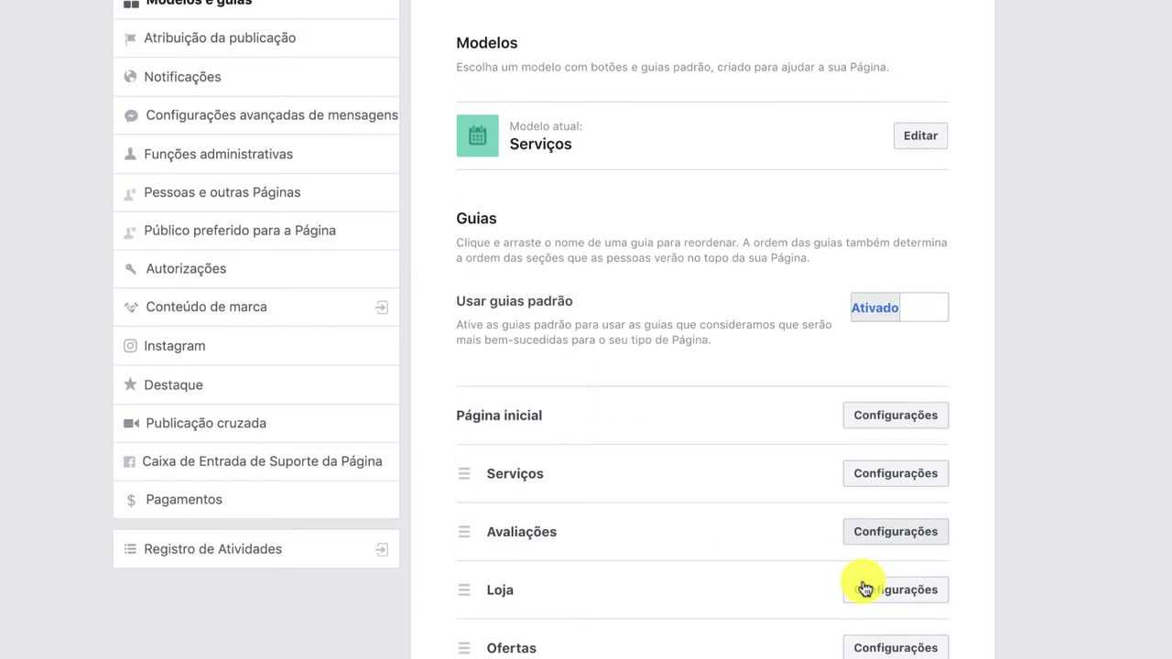
scroll(863, 587, "down", 5)
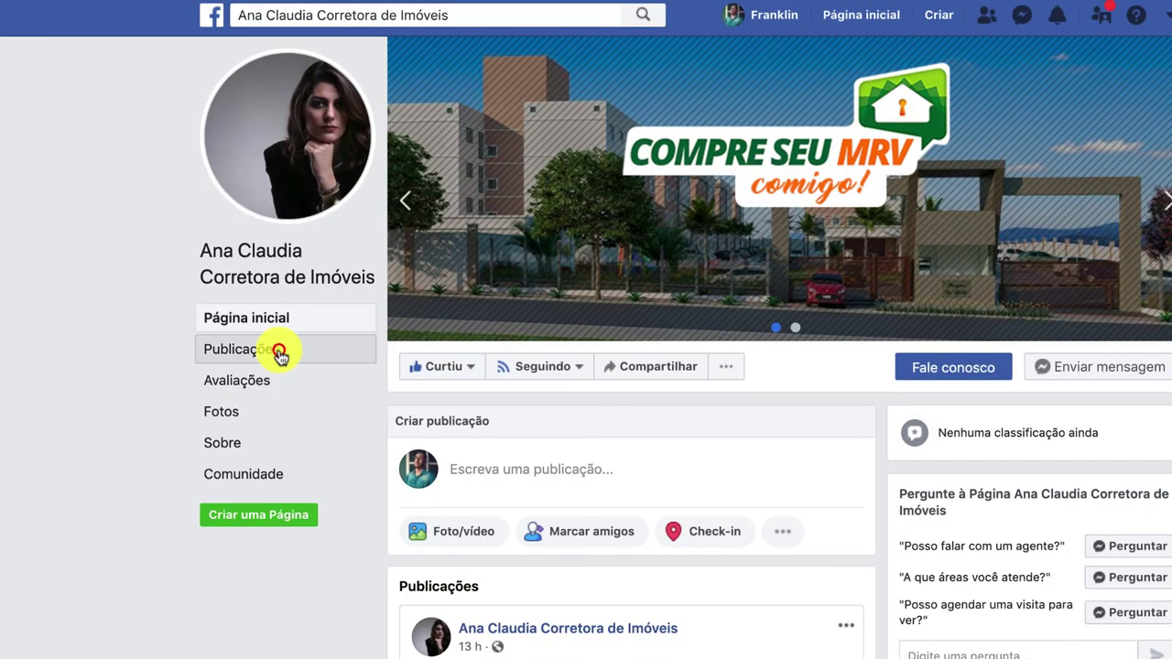
Browse the Page's Publicações, Avaliações, Fotos and Sobre sections, finishing on Avaliações.
left_click(312, 271)
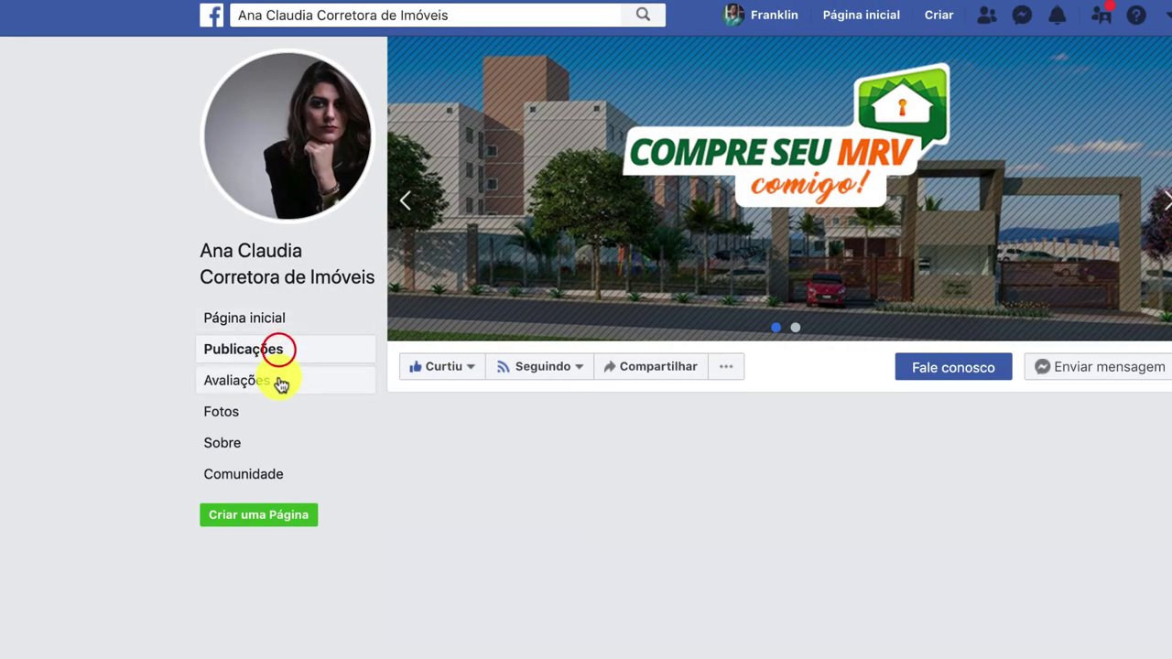
left_click(281, 382)
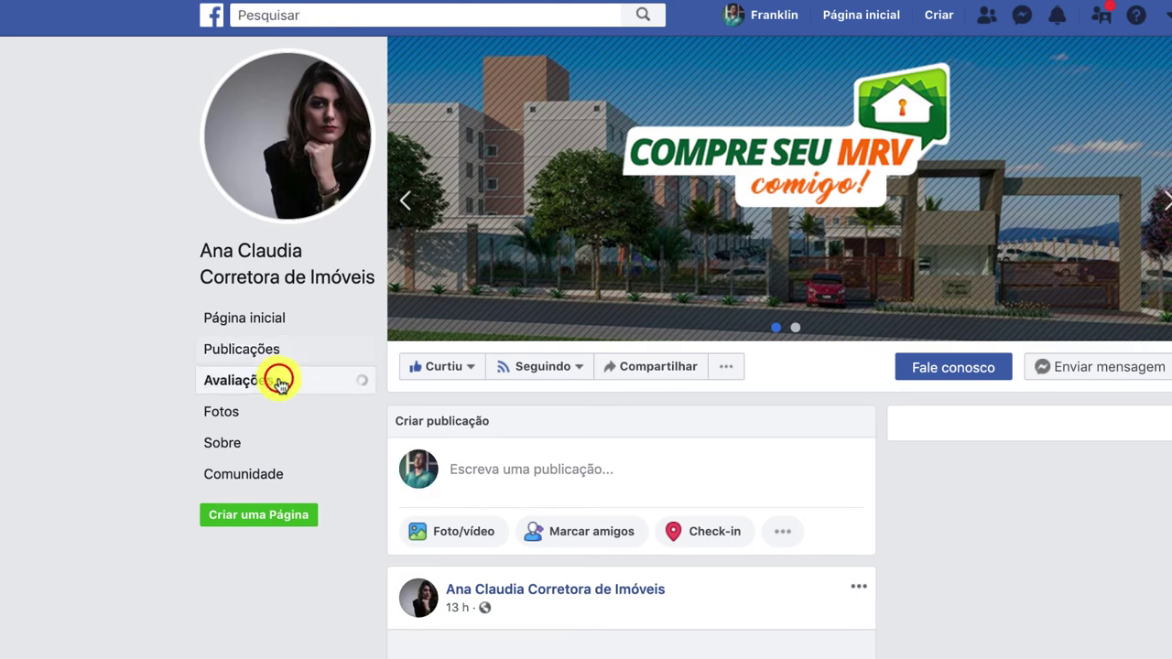
left_click(279, 414)
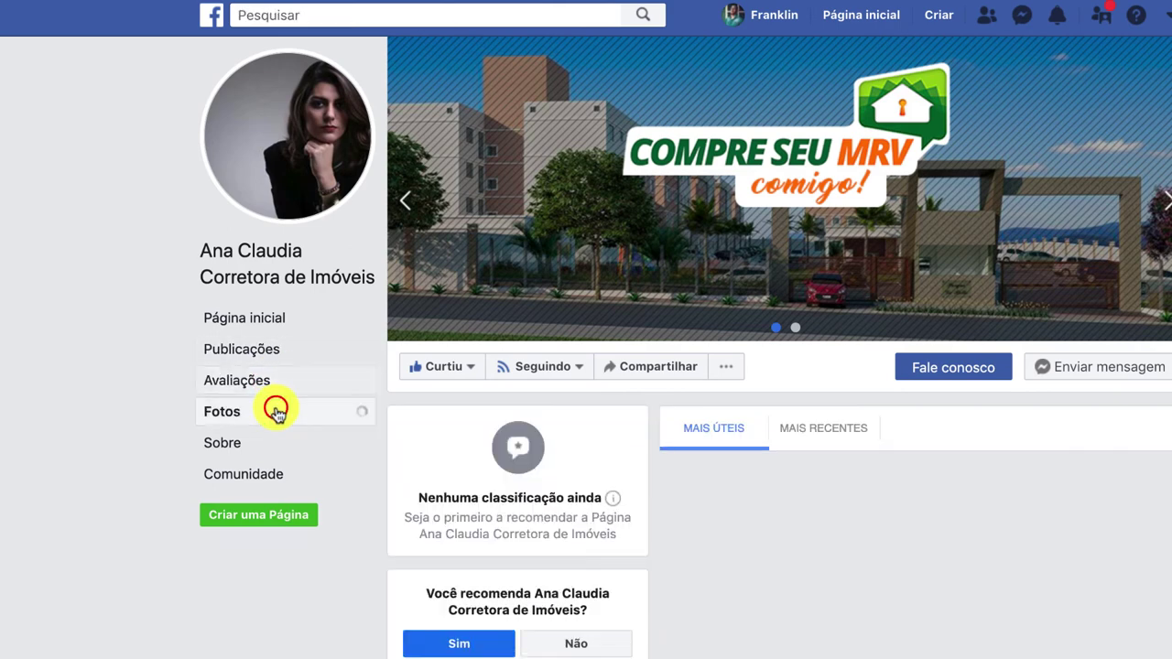
left_click(262, 449)
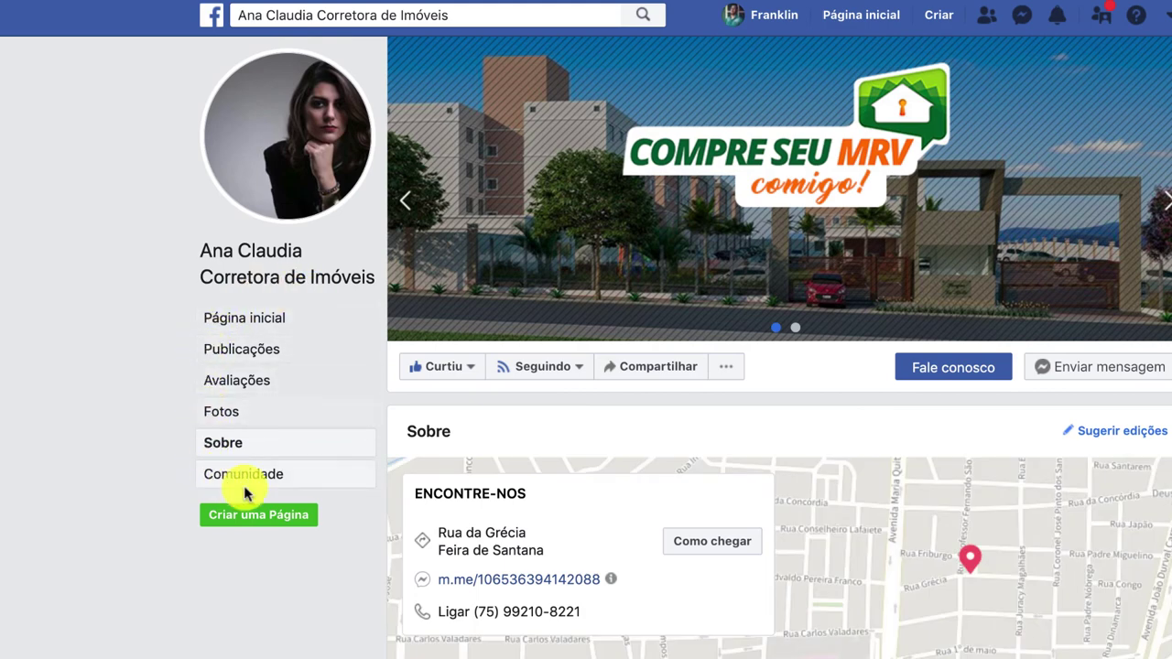
left_click(244, 388)
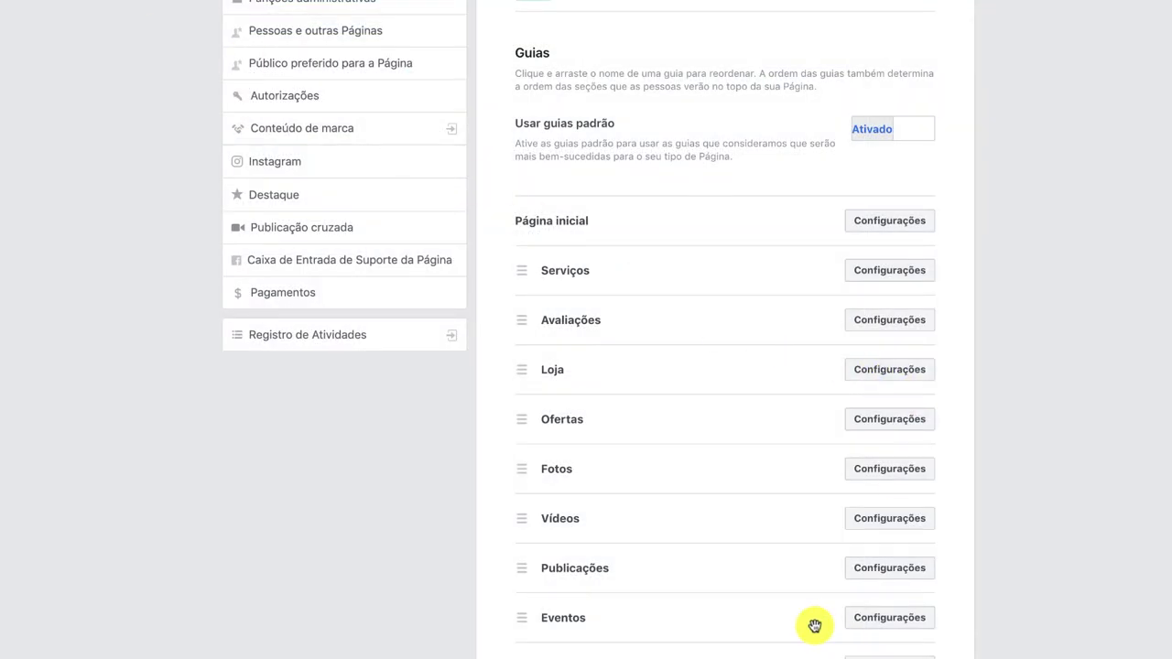
Turn off and save the Avaliações and Eventos tabs.
scroll(814, 628, "down", 2)
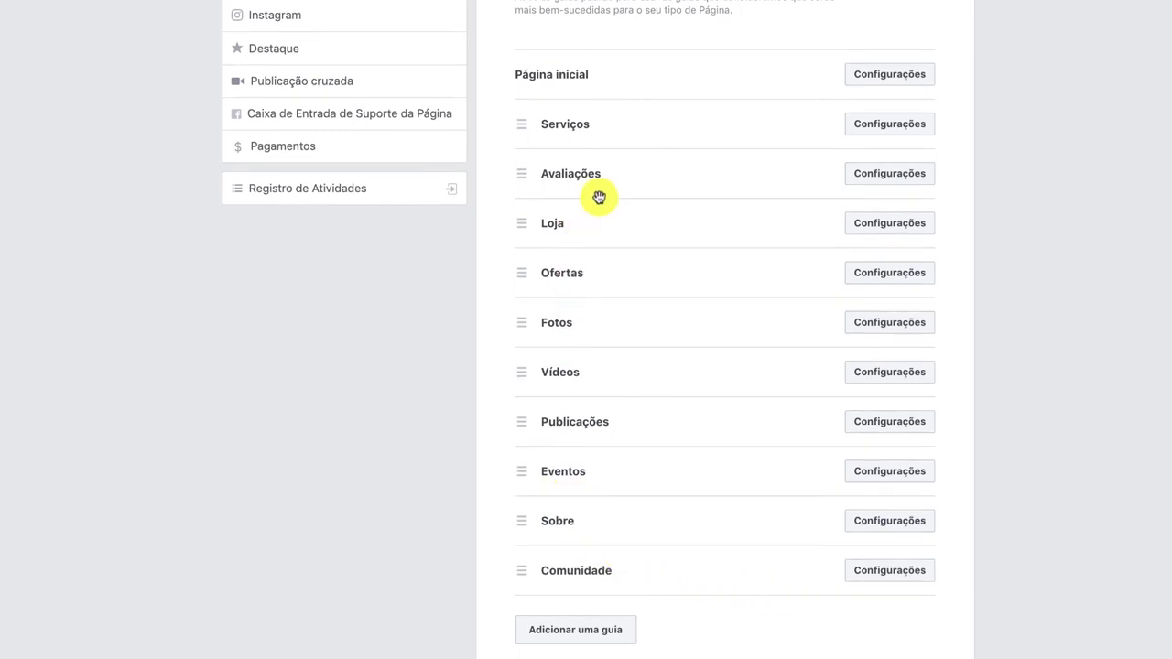
left_click(890, 173)
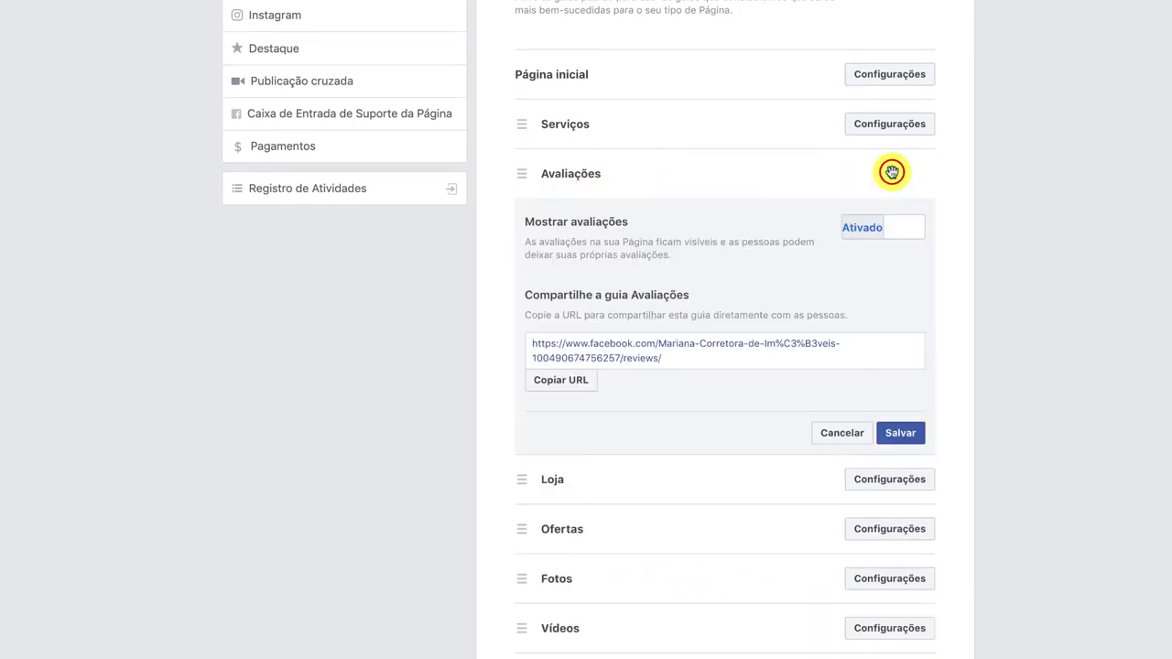
left_click(862, 228)
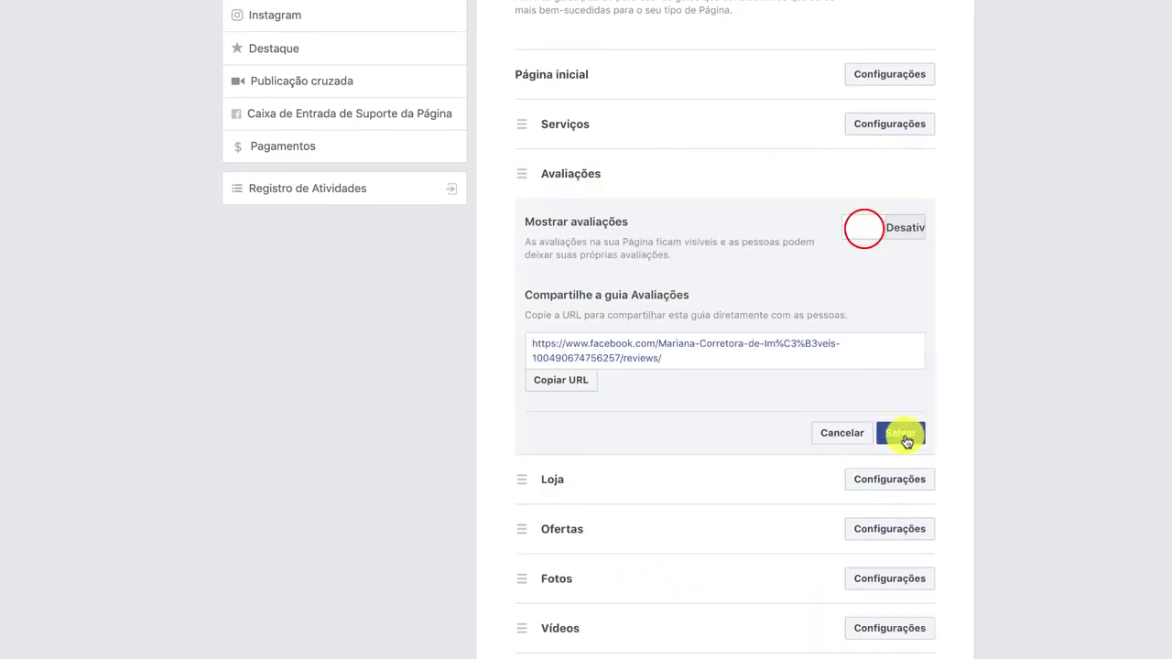
left_click(902, 434)
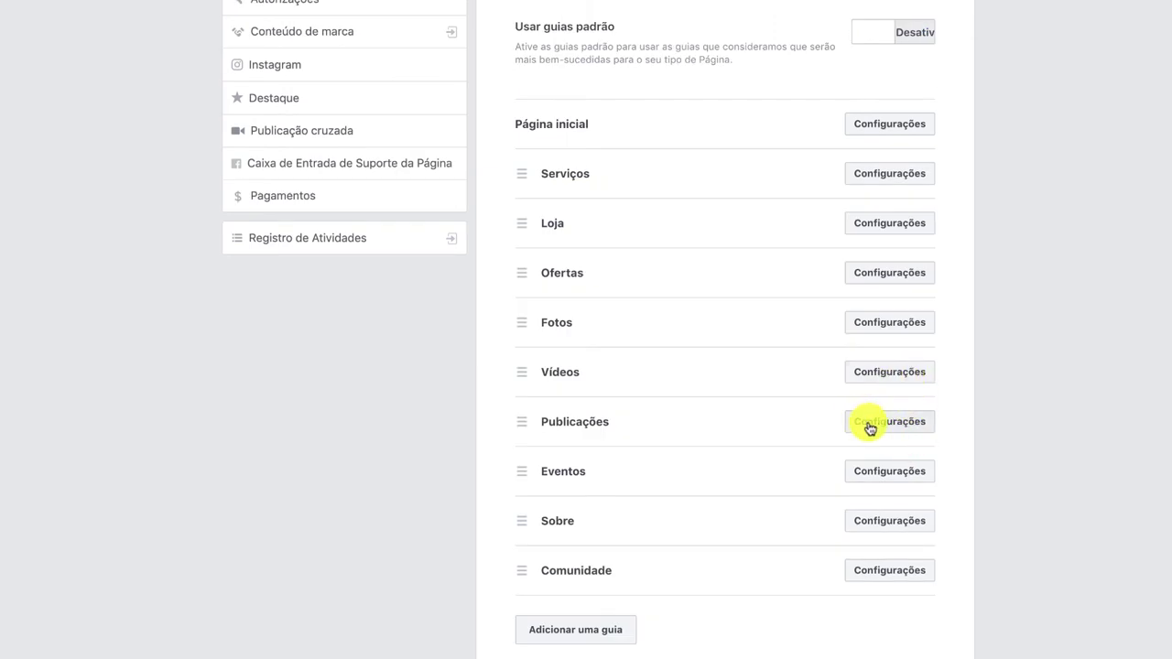
left_click(886, 475)
left_click(885, 478)
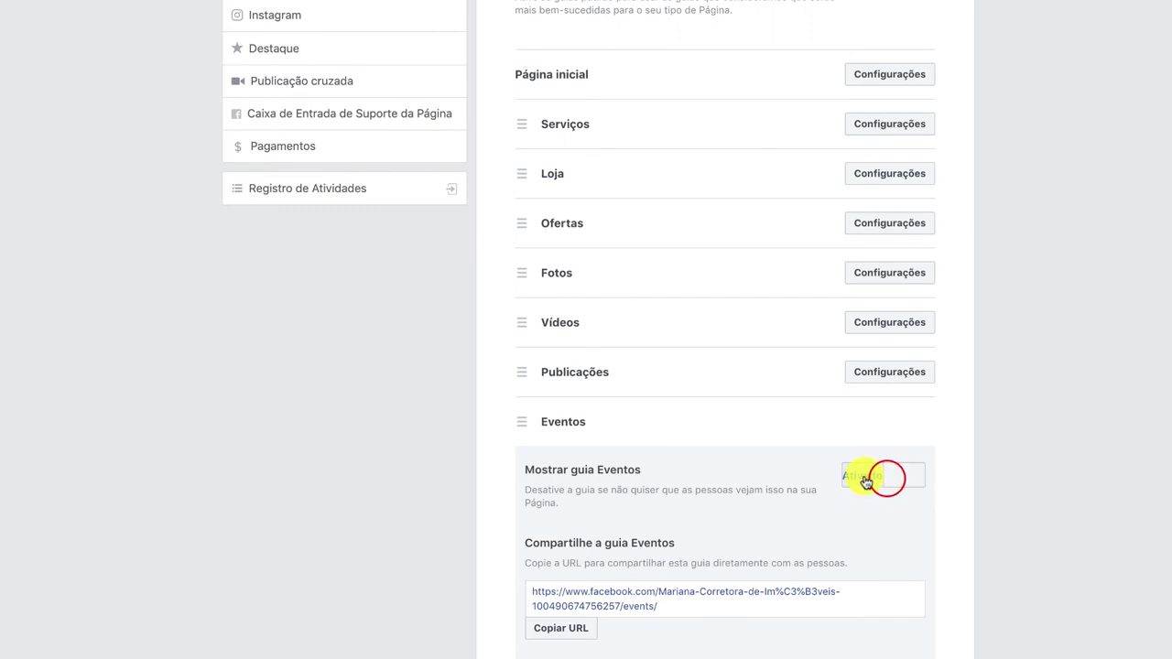
left_click(902, 655)
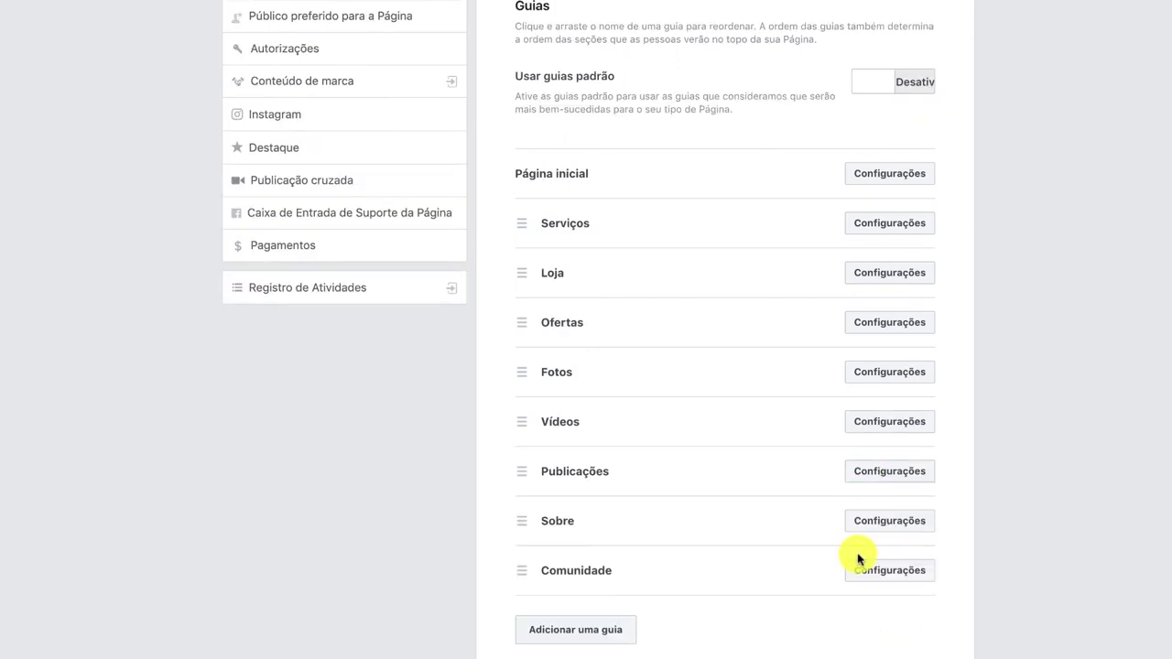
Turn off and save the Ofertas, Serviços and Loja tabs.
left_click(903, 317)
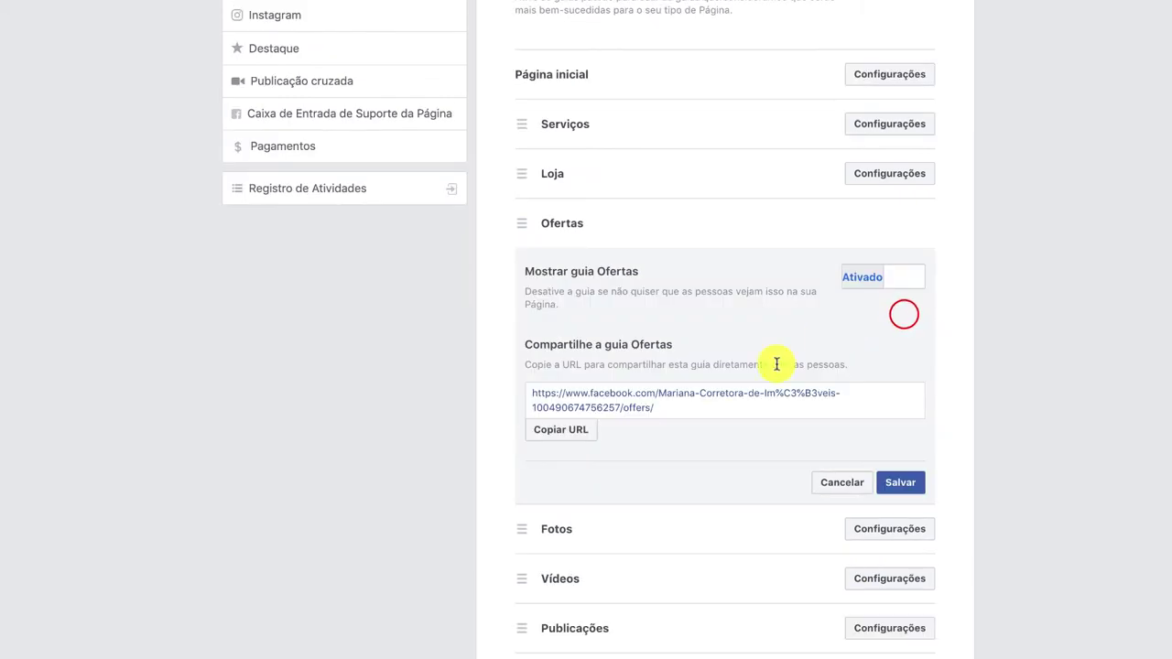
left_click(867, 283)
left_click(907, 478)
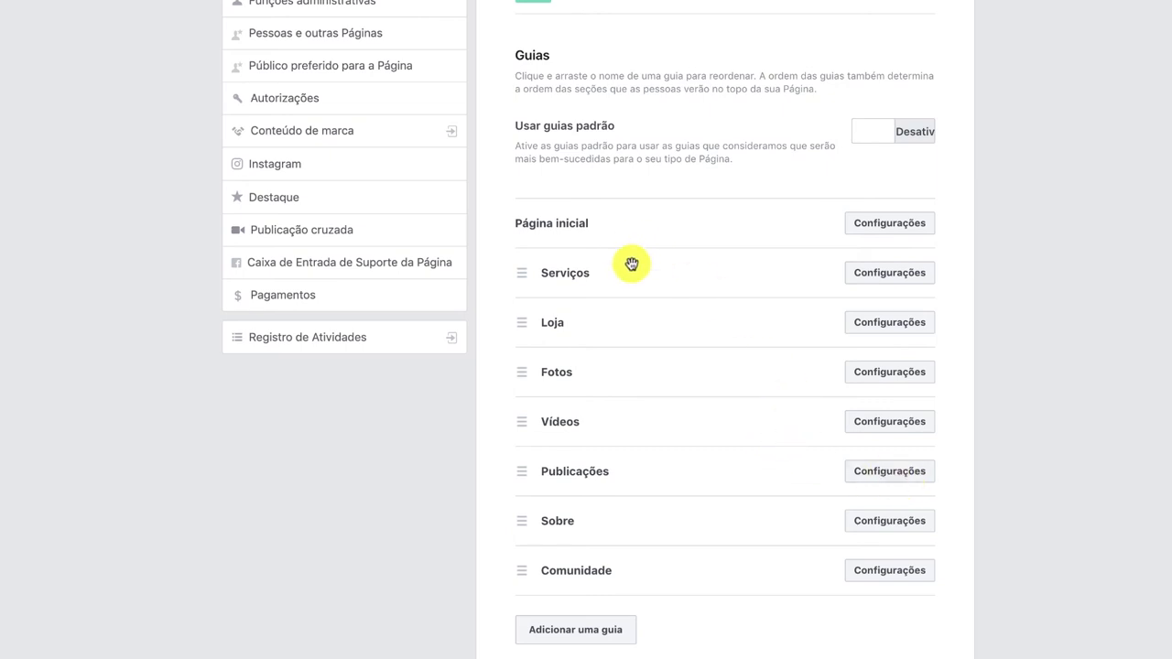
left_click(880, 273)
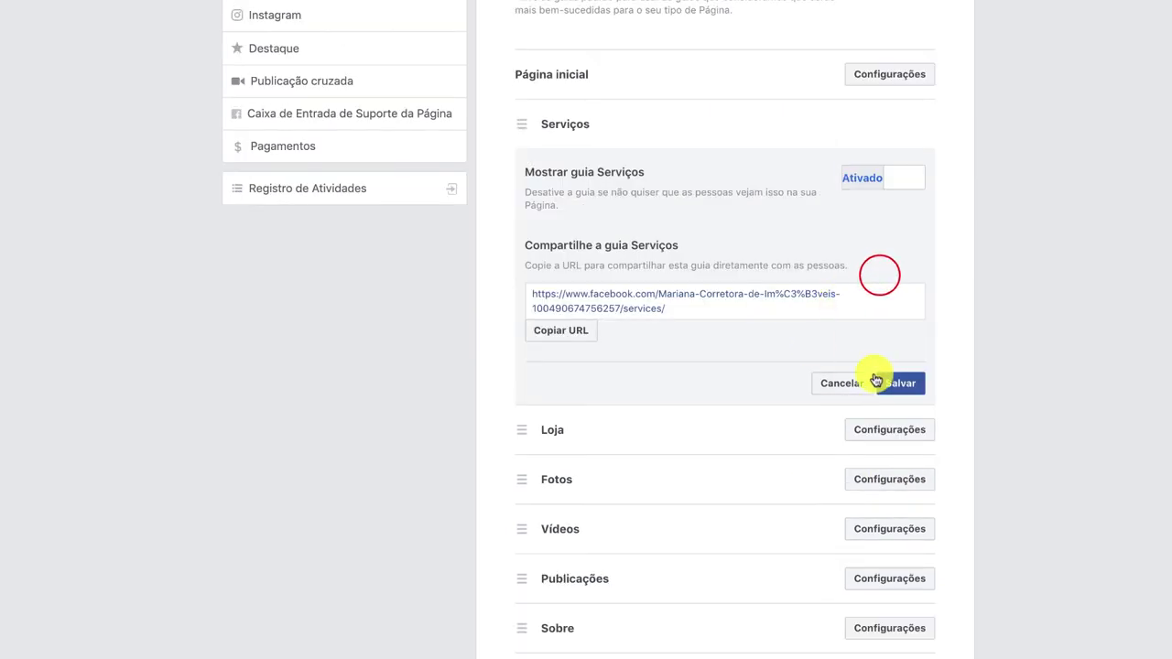
left_click(872, 174)
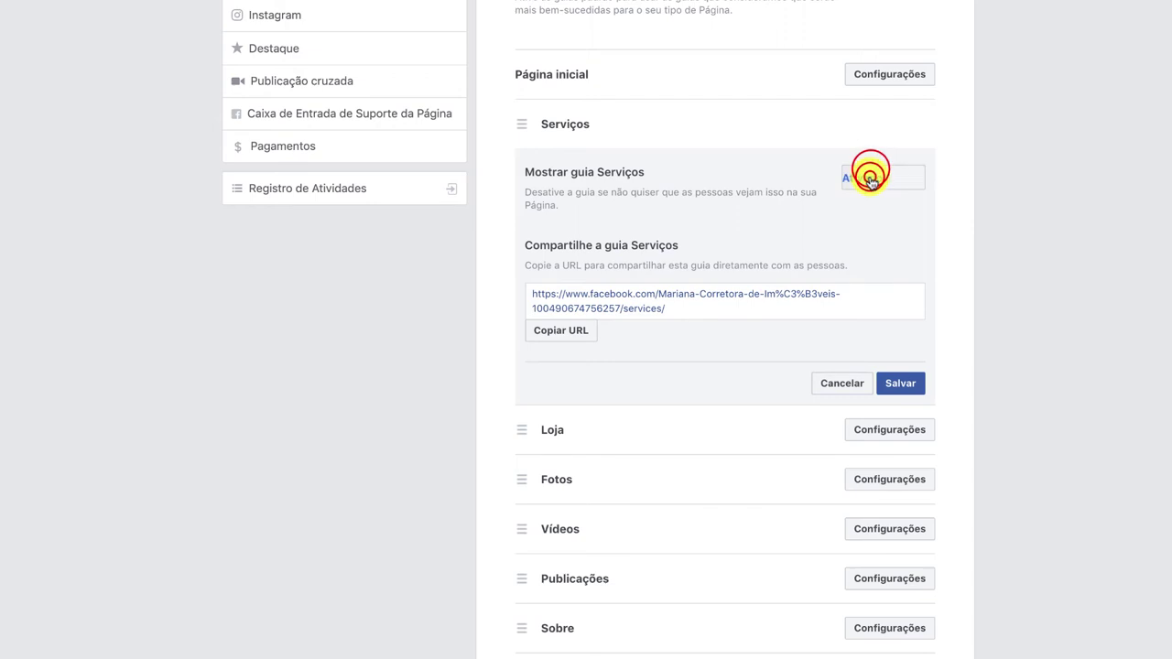
left_click(892, 388)
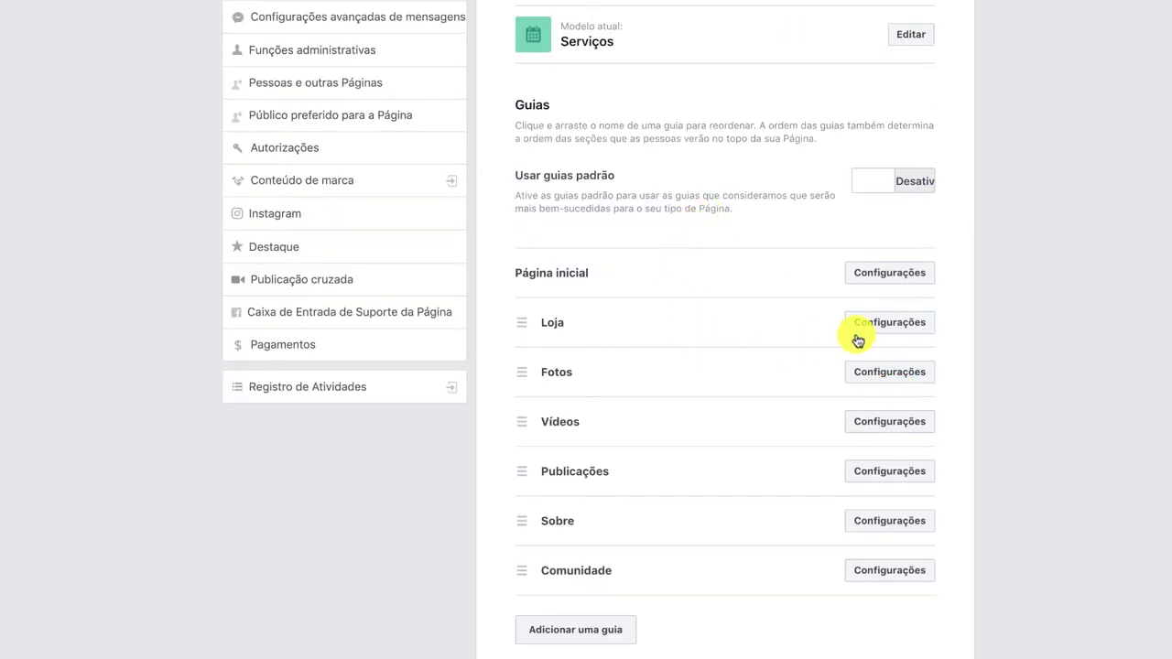
left_click(866, 324)
left_click(853, 173)
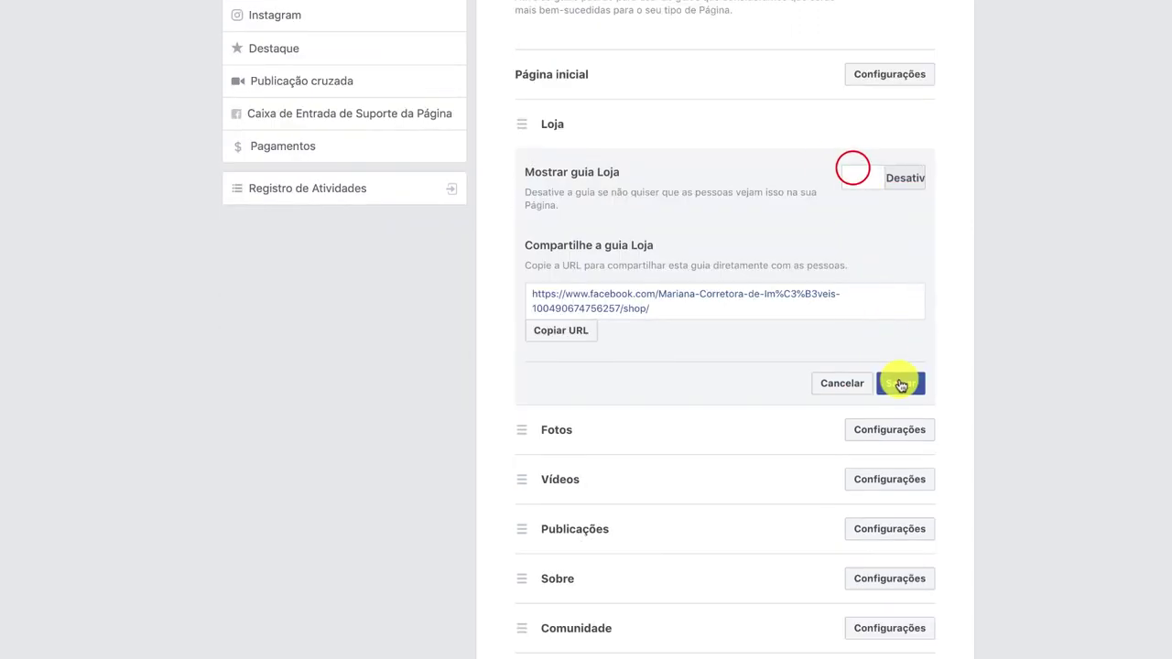
left_click(900, 382)
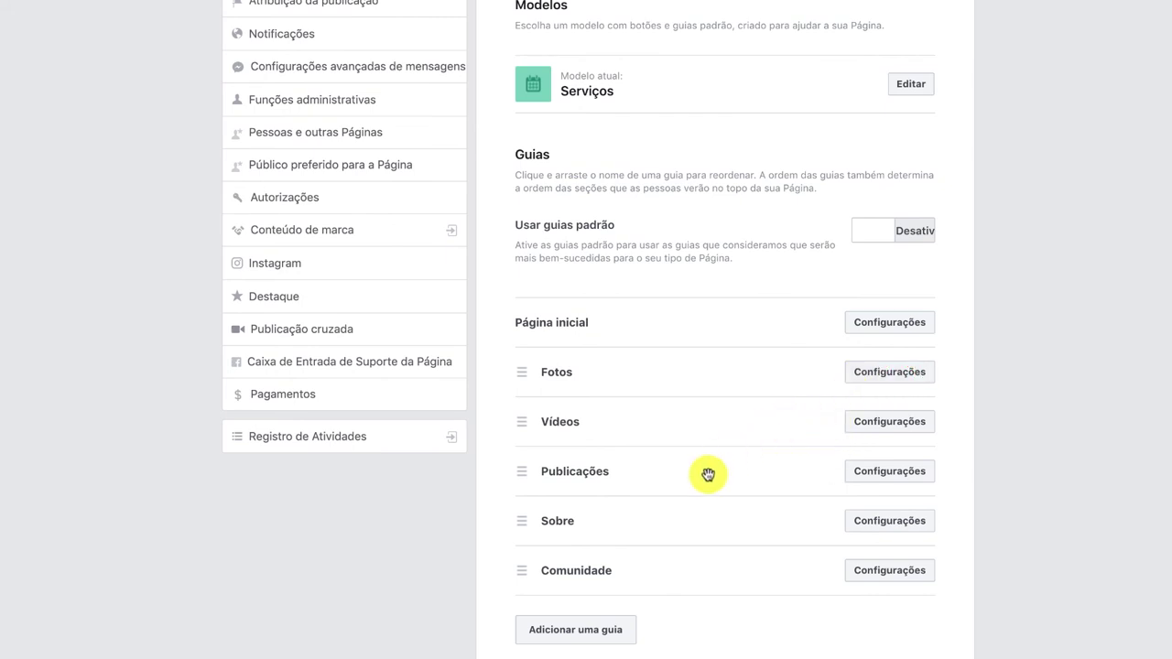
left_click_drag(663, 475, 682, 367)
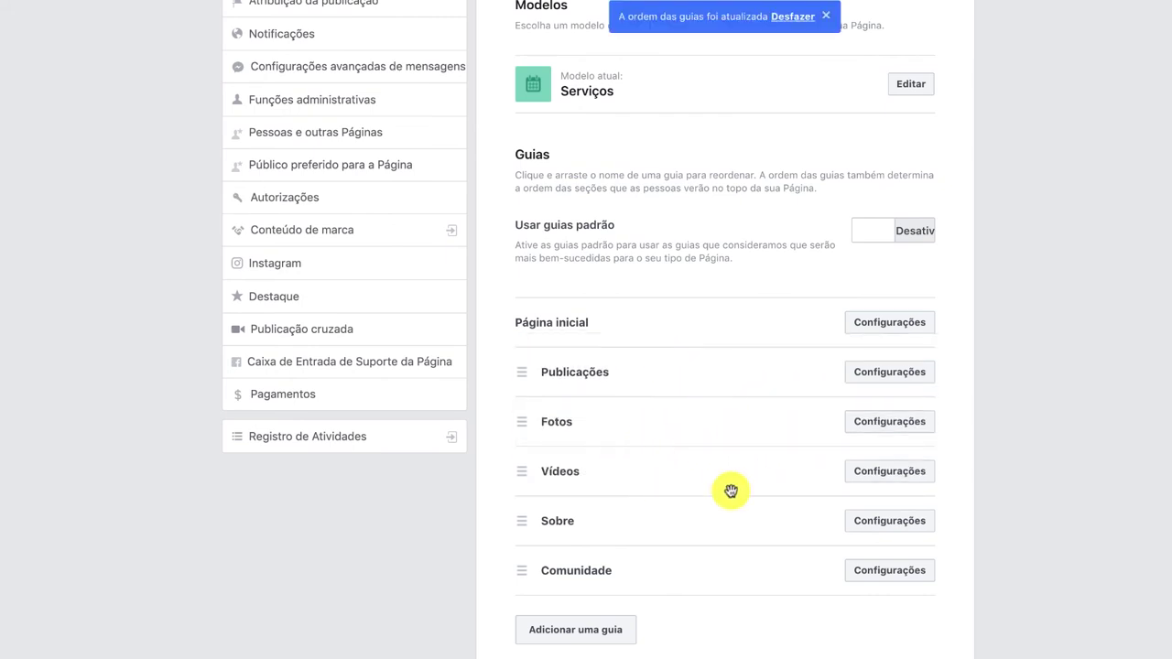
left_click_drag(699, 482, 701, 411)
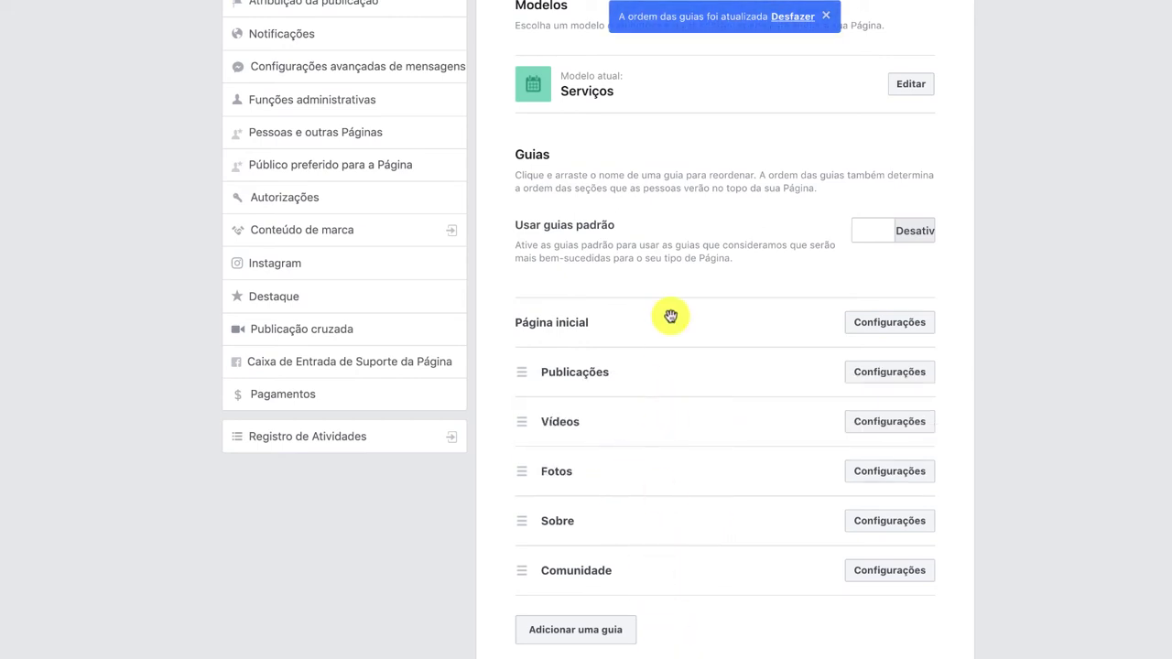
scroll(675, 393, "up", 3)
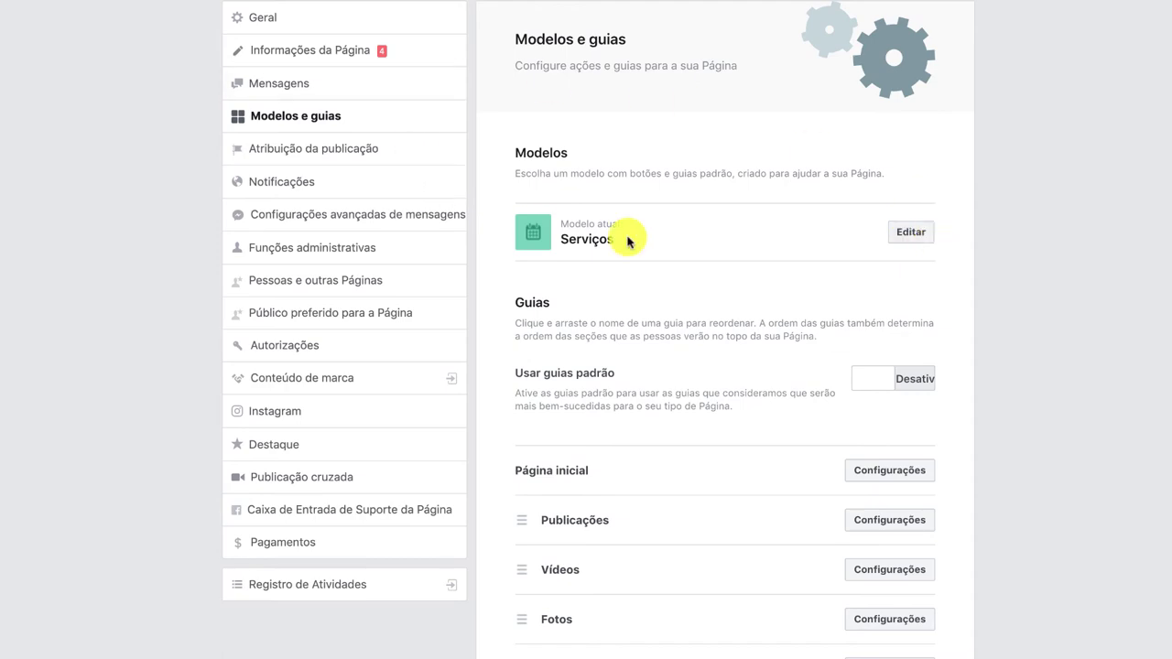
left_click(911, 232)
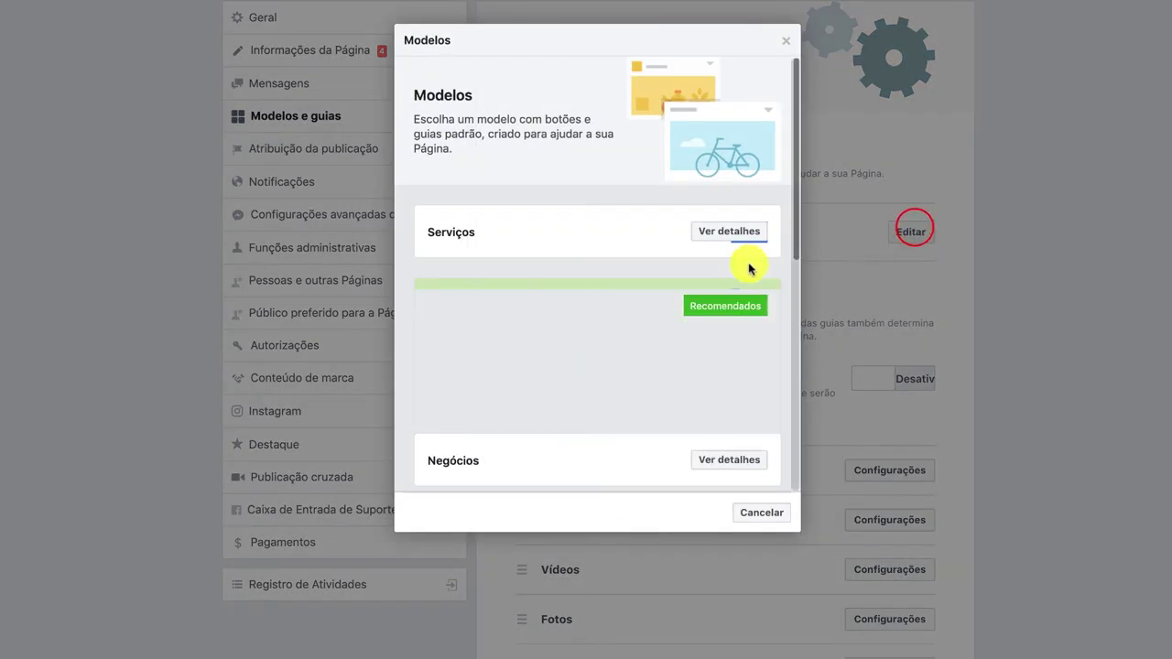
scroll(633, 353, "down", 2)
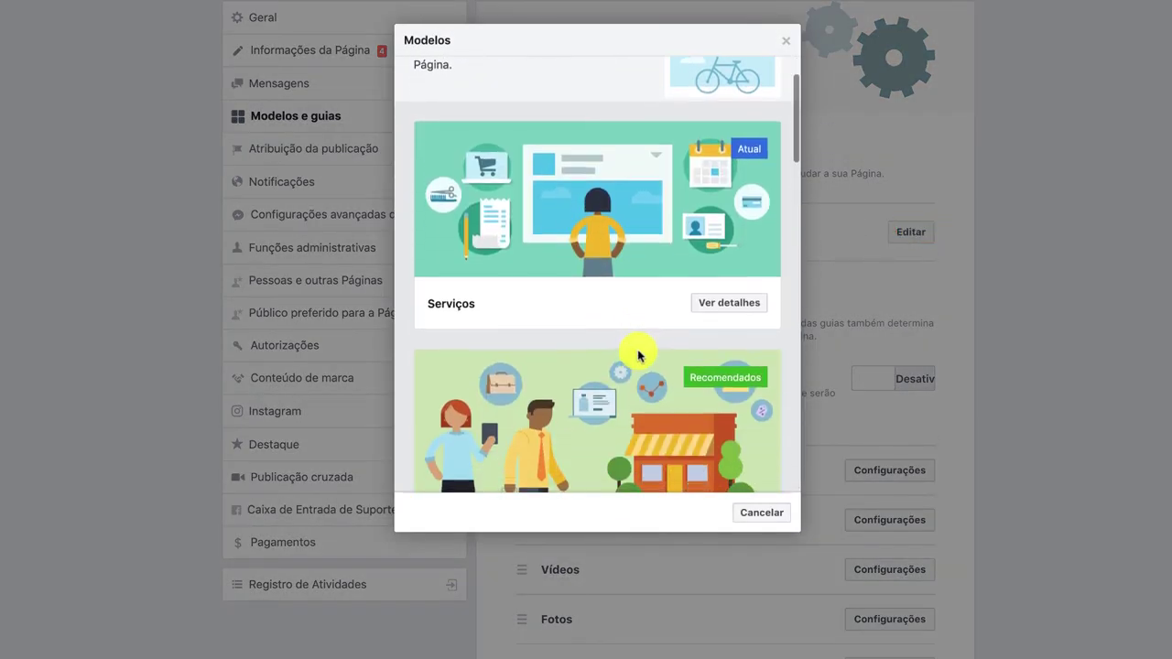
scroll(666, 340, "down", 2)
scroll(586, 397, "down", 5)
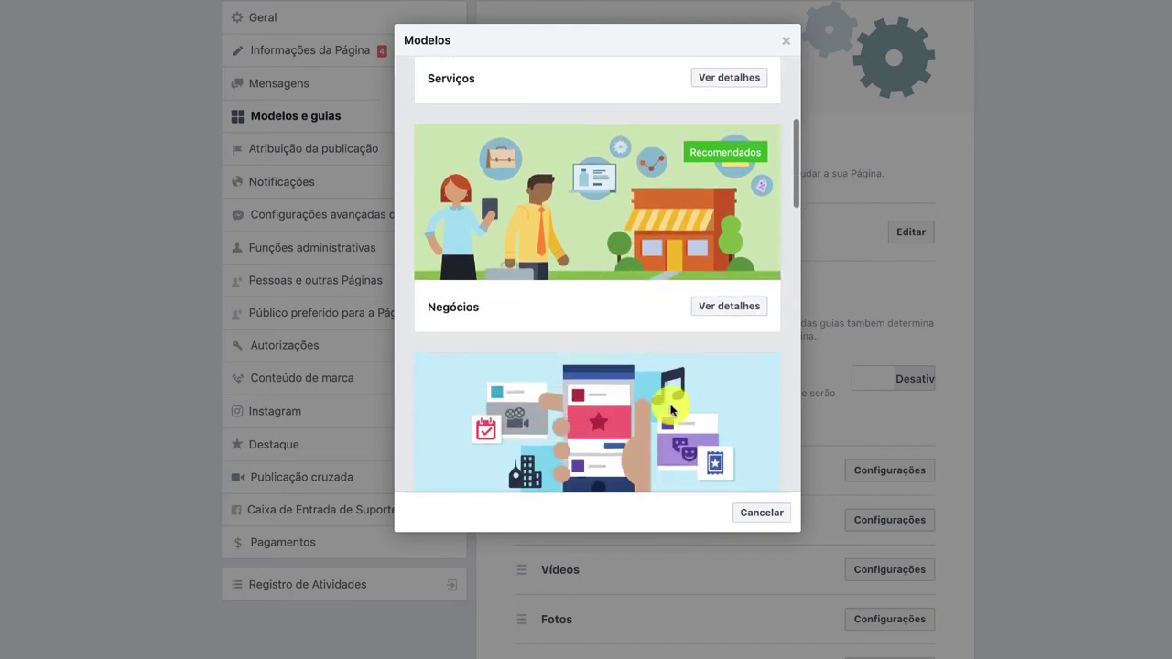
scroll(550, 389, "down", 6)
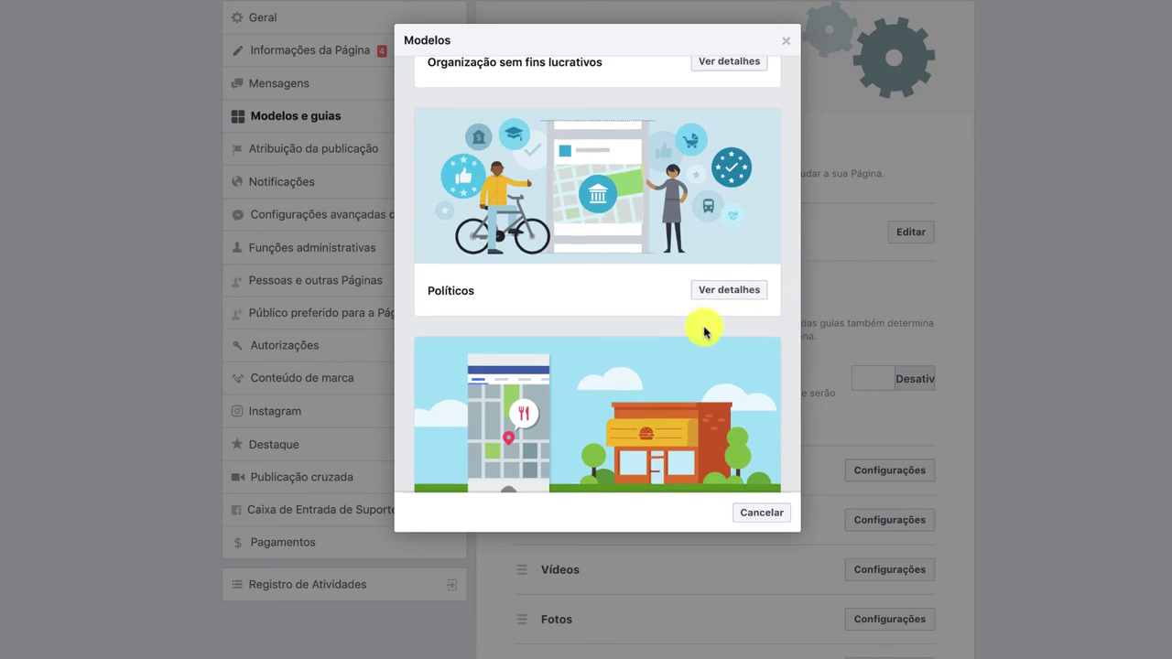
scroll(701, 327, "down", 3)
scroll(584, 340, "down", 3)
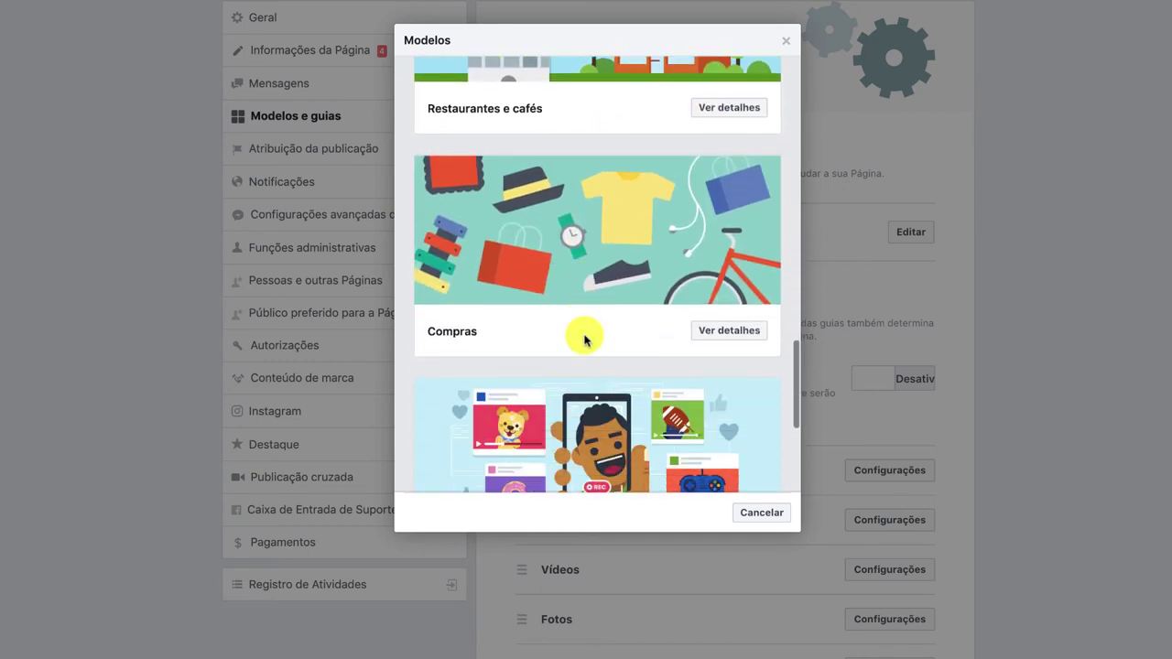
left_click(757, 513)
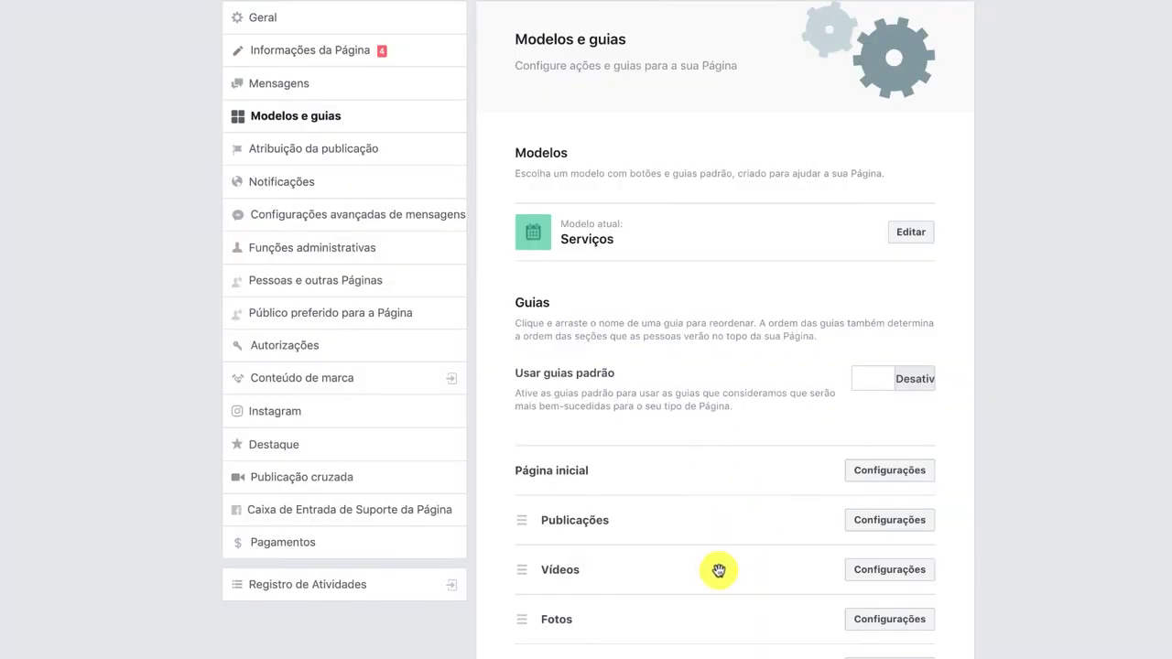
scroll(720, 586, "down", 3)
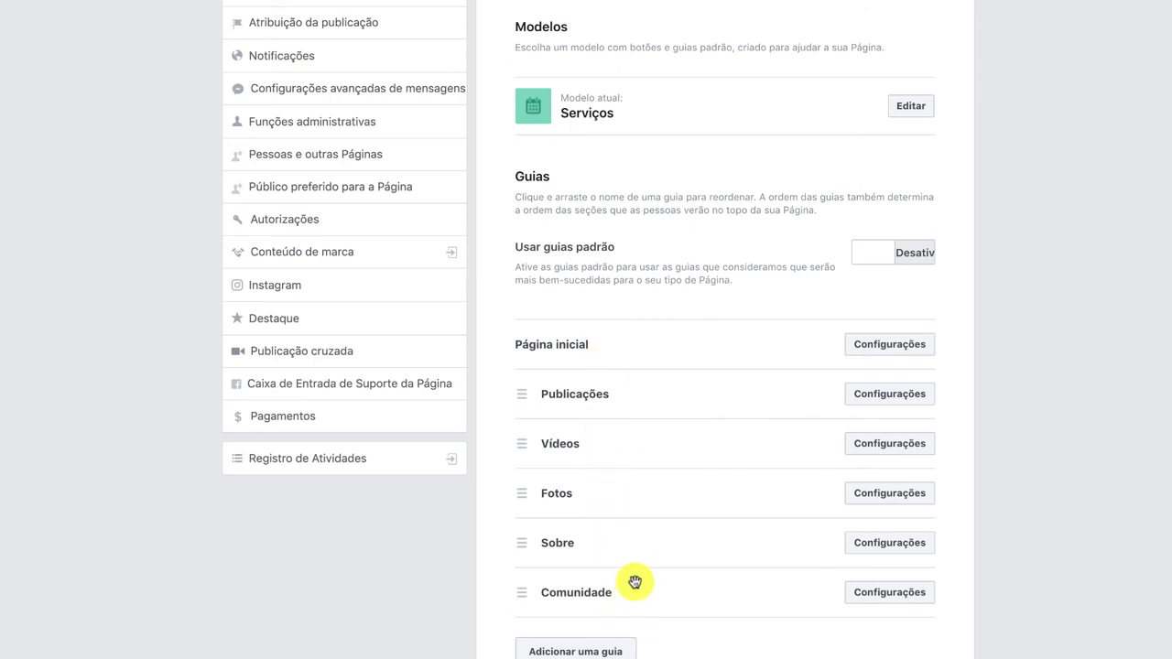
Open Funções administrativas and view the role choices for adding a new Page person.
scroll(513, 412, "up", 3)
left_click(393, 249)
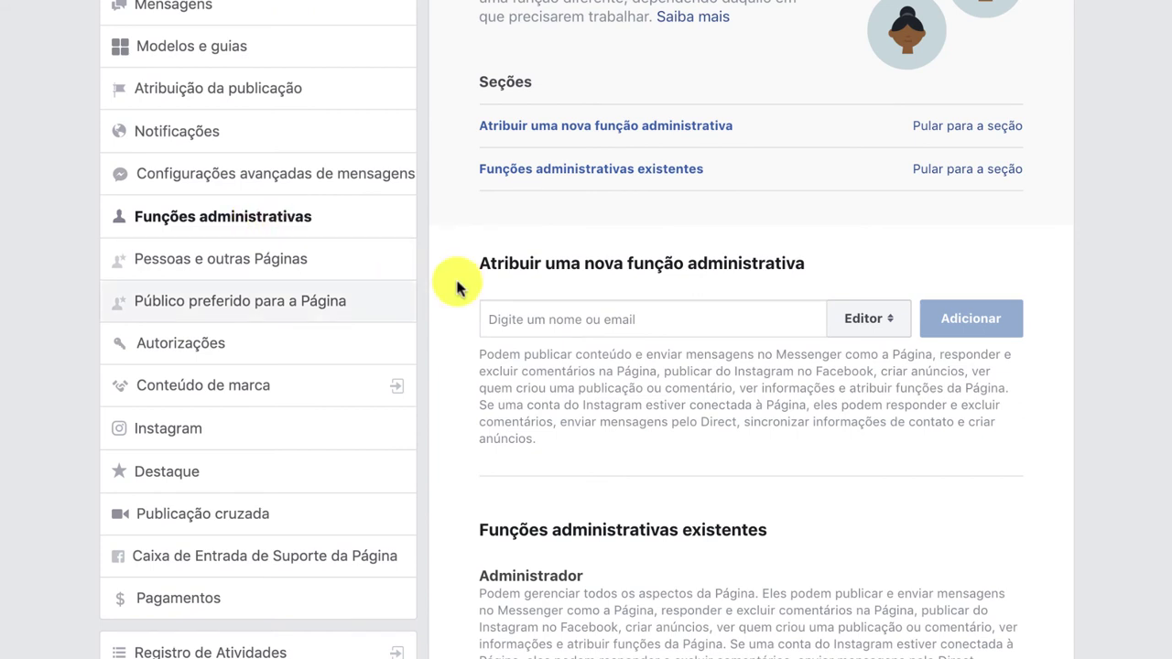
left_click(568, 314)
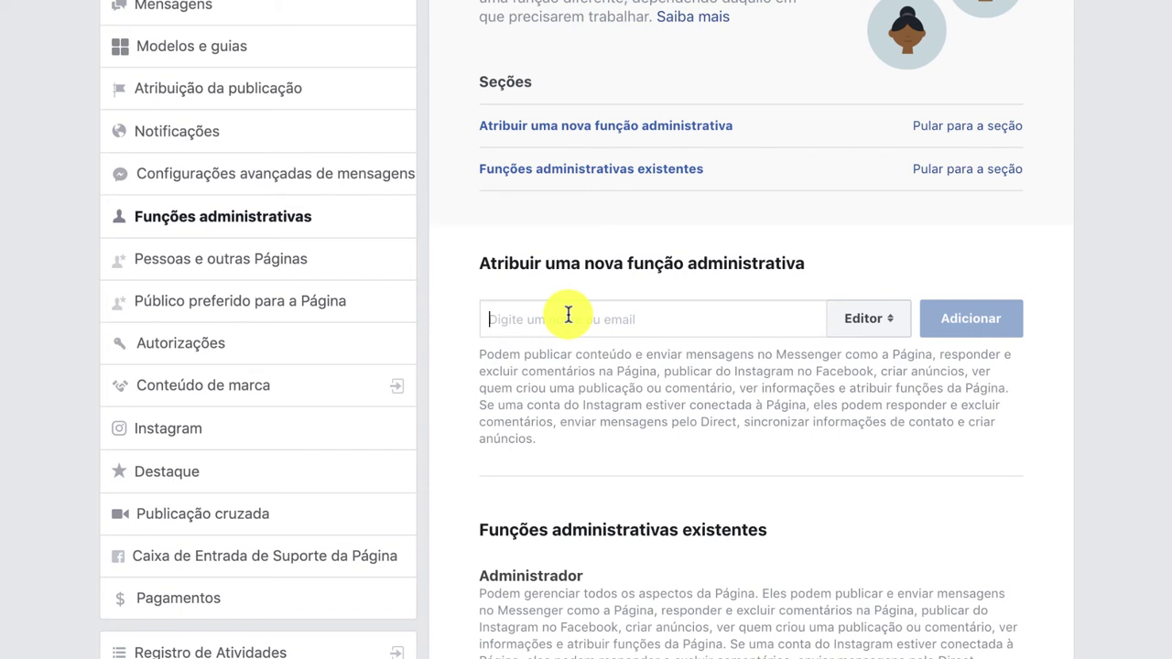
left_click(868, 319)
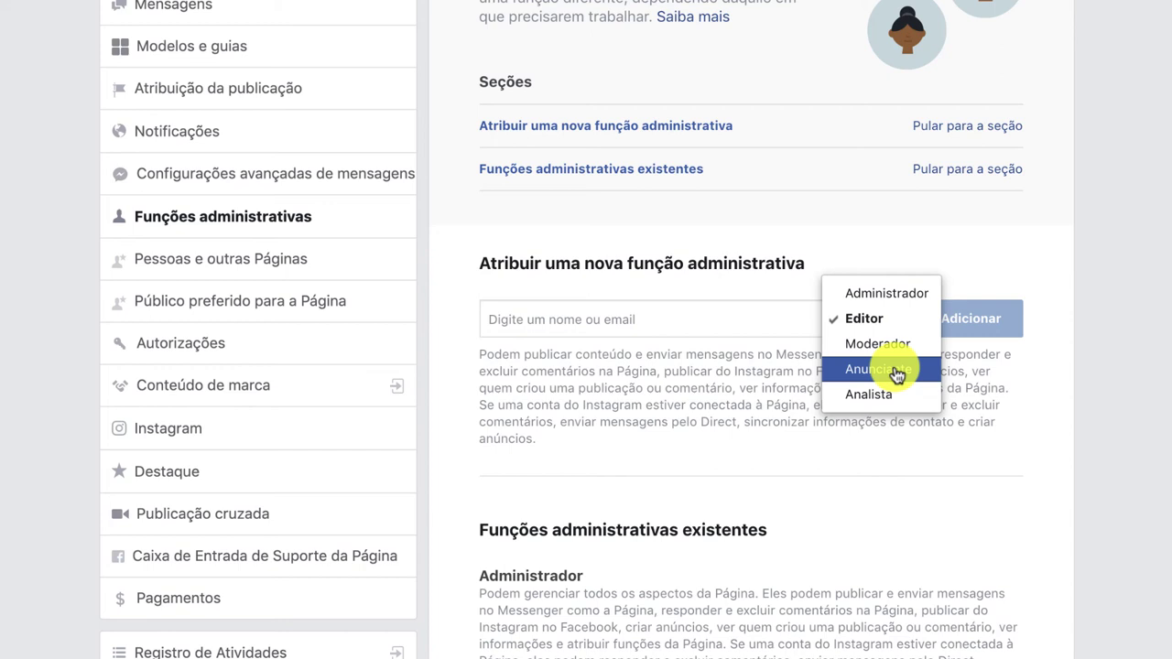
Choose Anunciante instead of Editor as the new person's Page role.
left_click(894, 369)
left_click(733, 319)
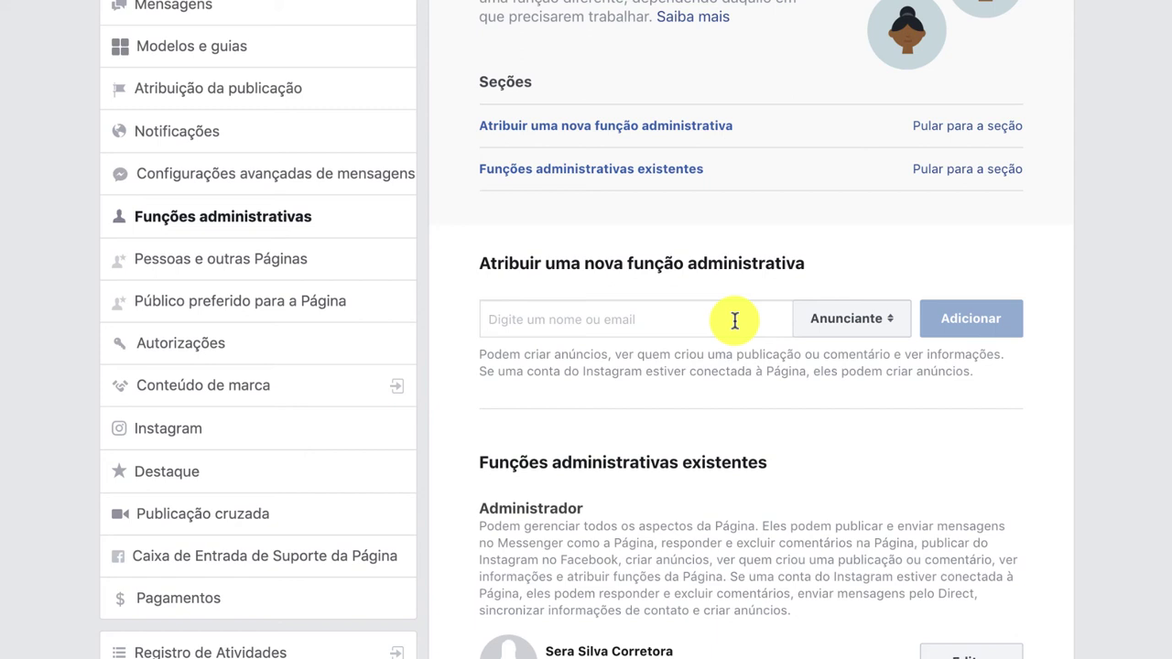
left_click(812, 321)
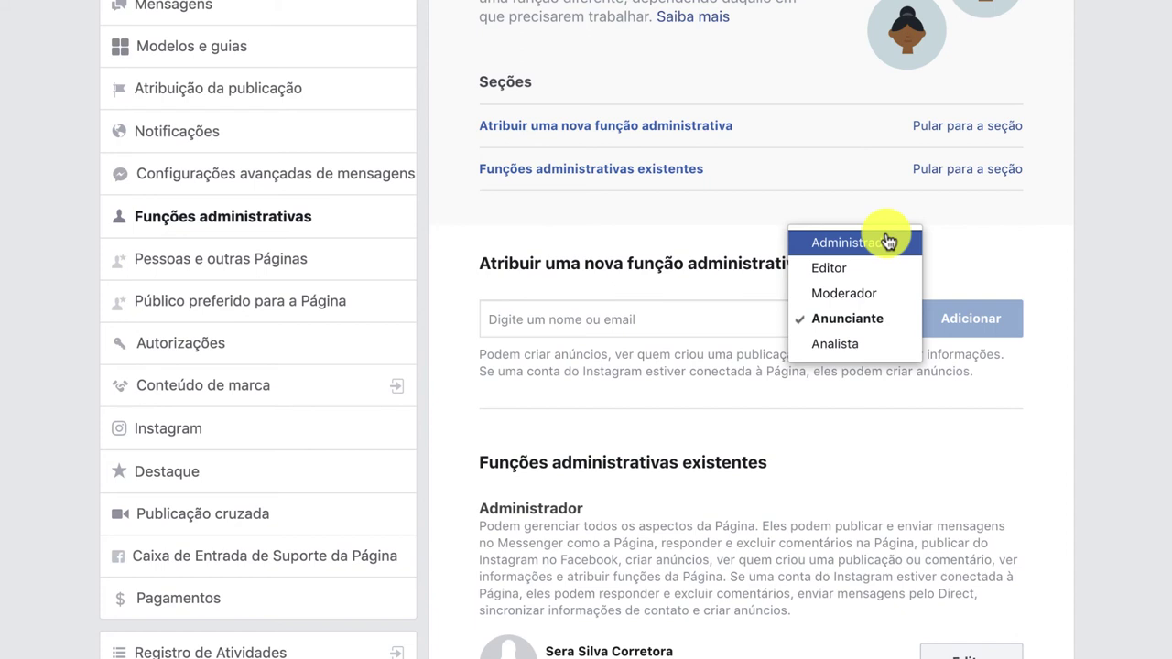
left_click(716, 233)
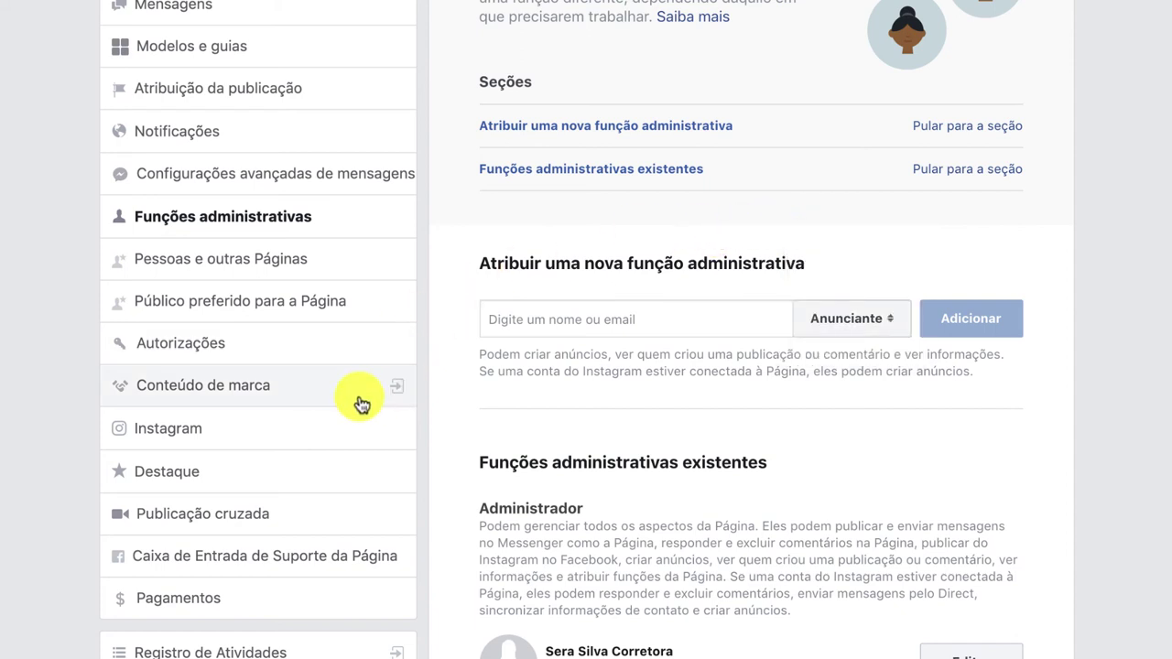
left_click(322, 430)
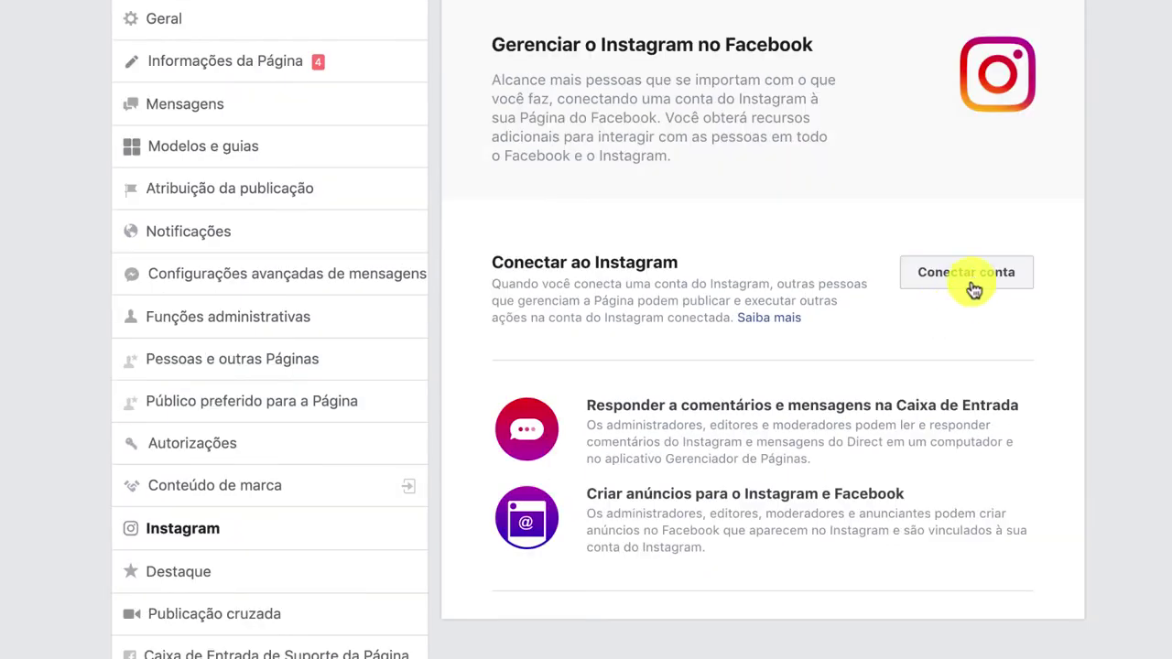
Try connecting the signed-in Instagram account to the Page via Conectar conta and Continuar.
left_click(975, 280)
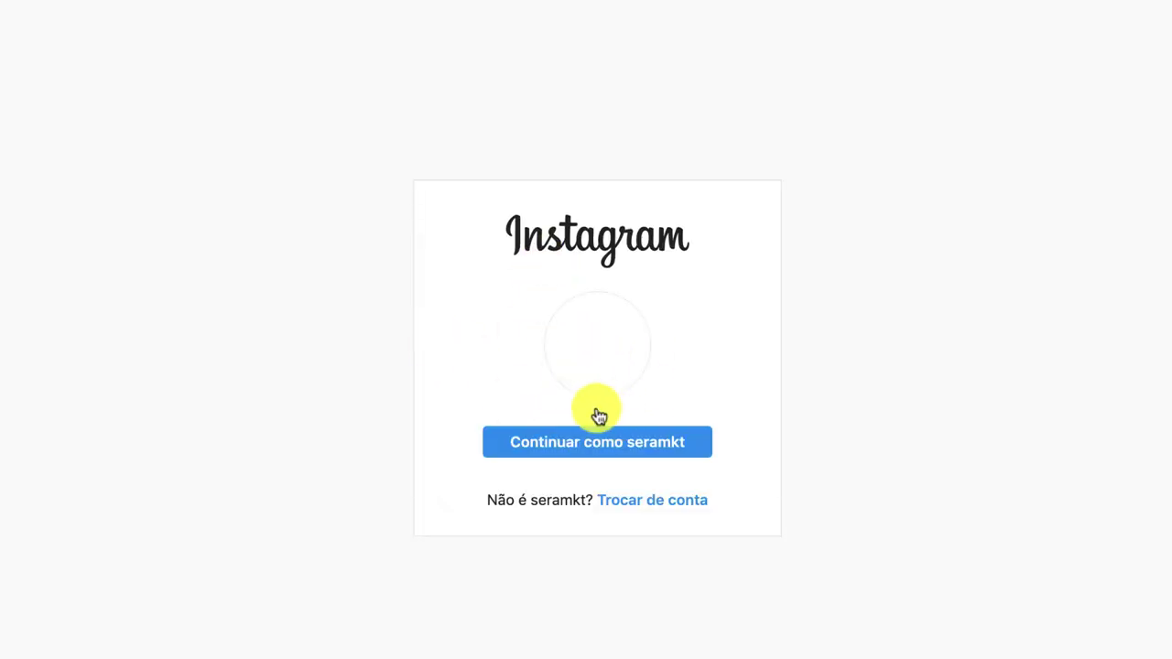
left_click(593, 449)
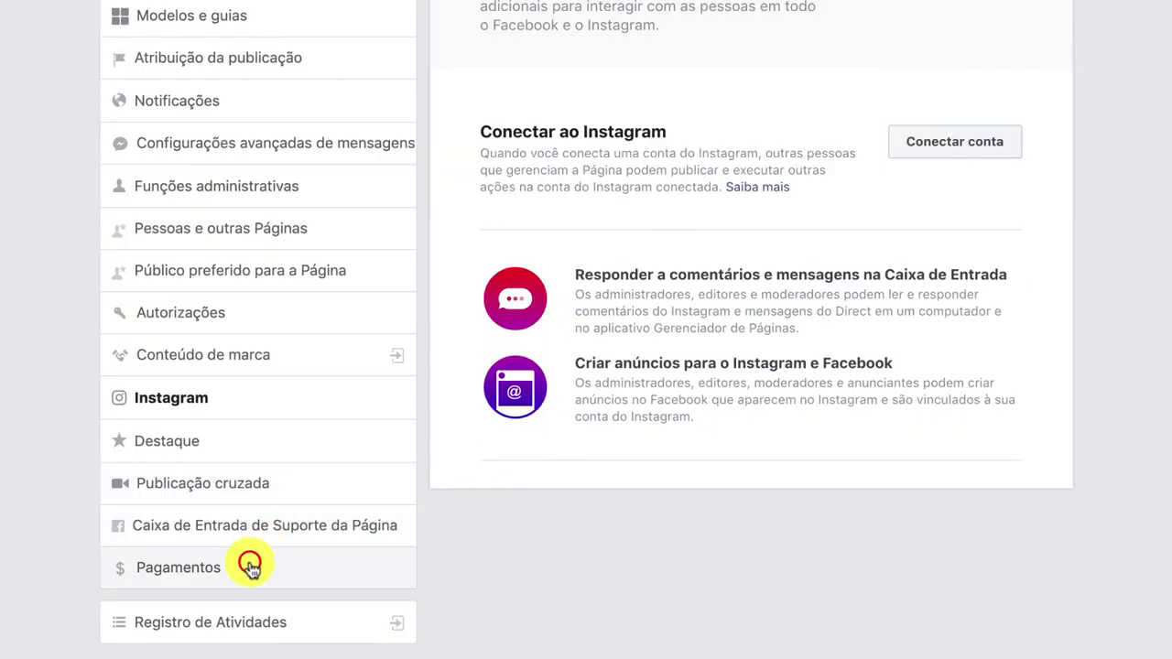
left_click(249, 562)
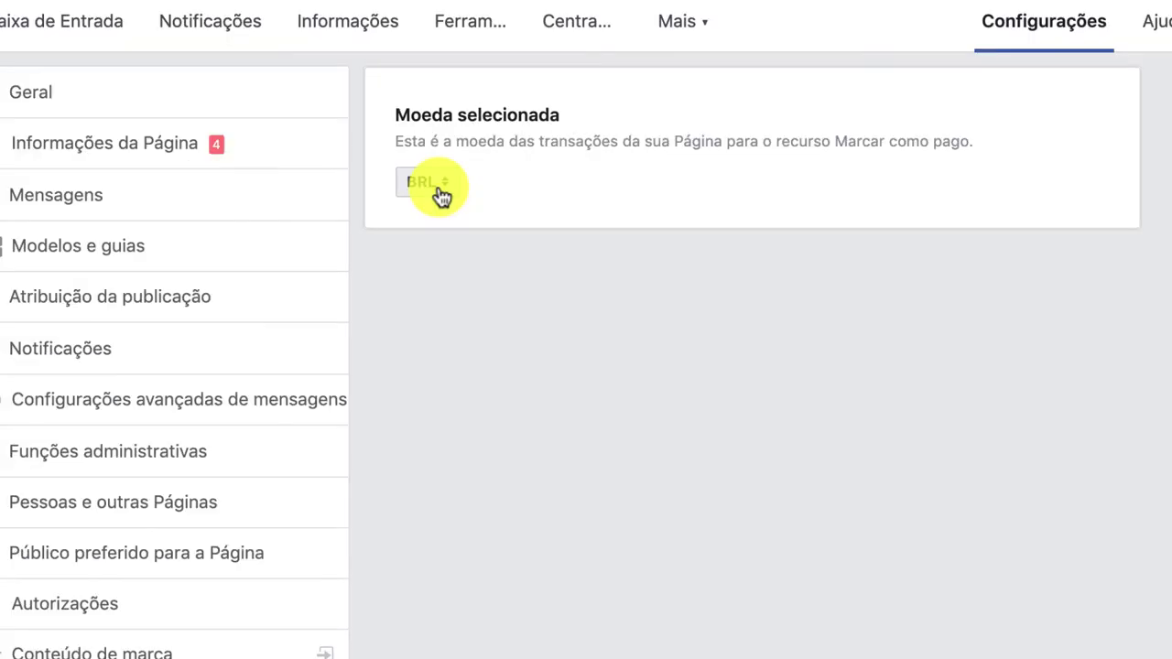
Keep BRL as the Page's payment currency.
left_click(456, 95)
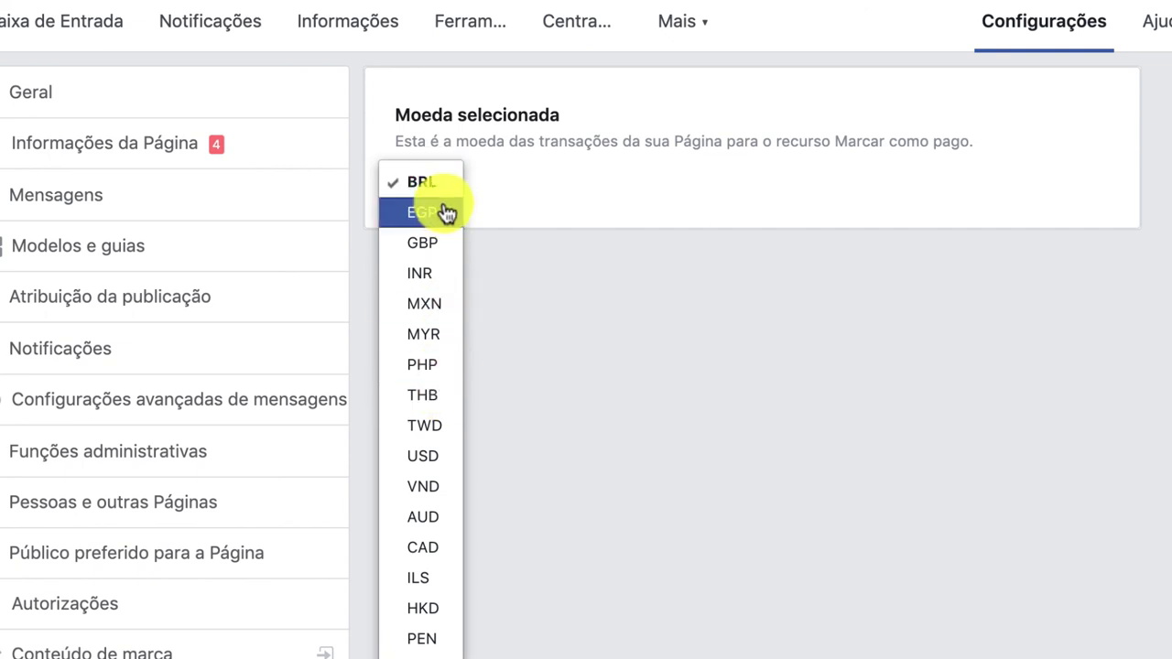
left_click(614, 249)
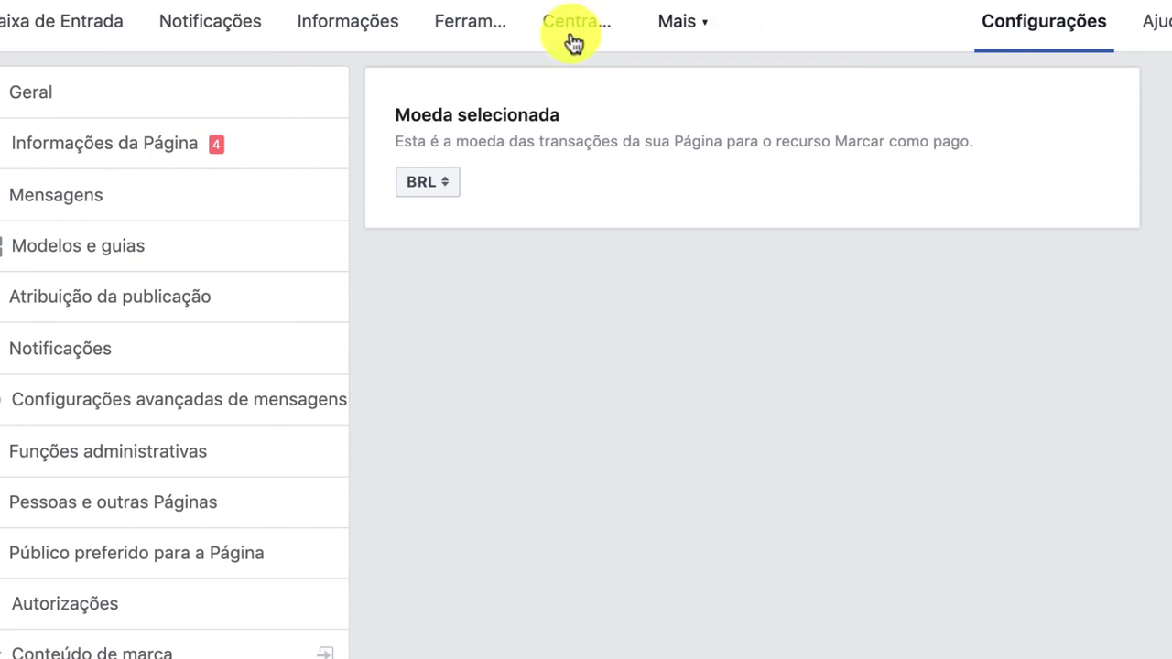
left_click(425, 188)
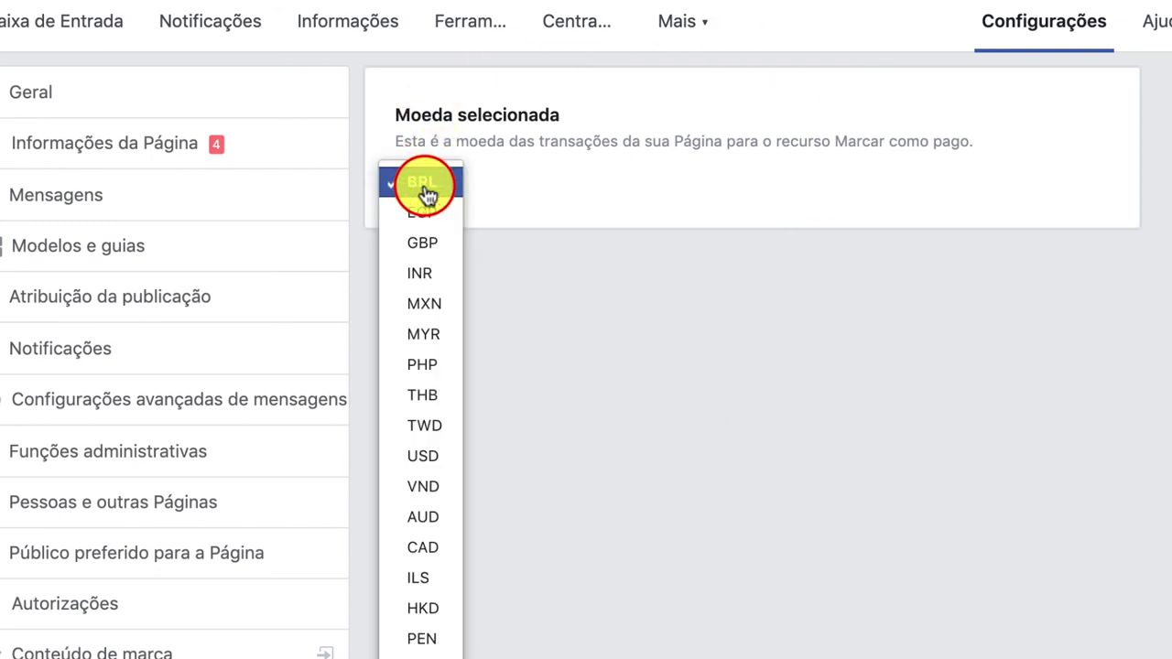
left_click(423, 185)
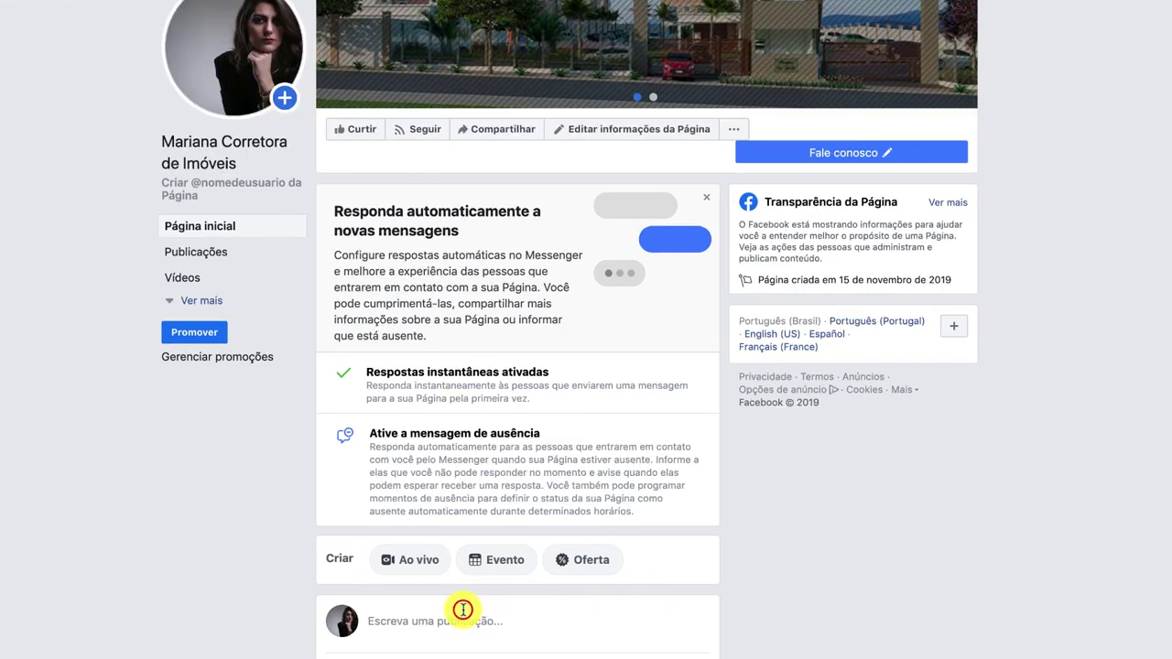
Create a Page post with an uploaded photo and the caption 'Olá Bom dia'.
left_click(522, 625)
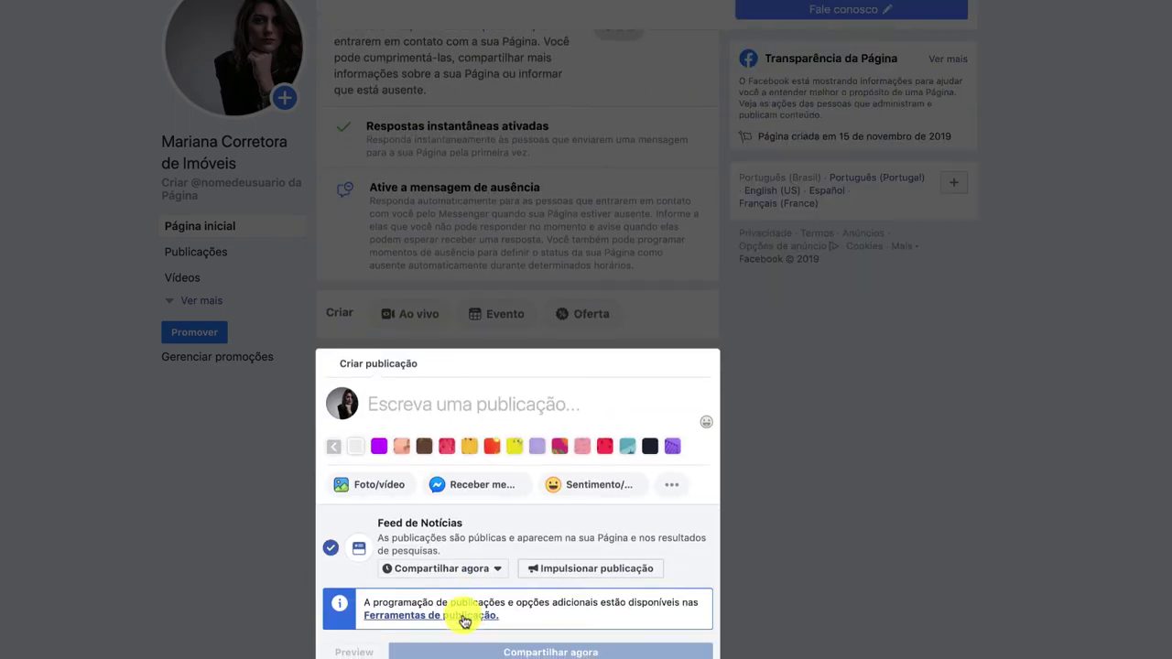
left_click(379, 485)
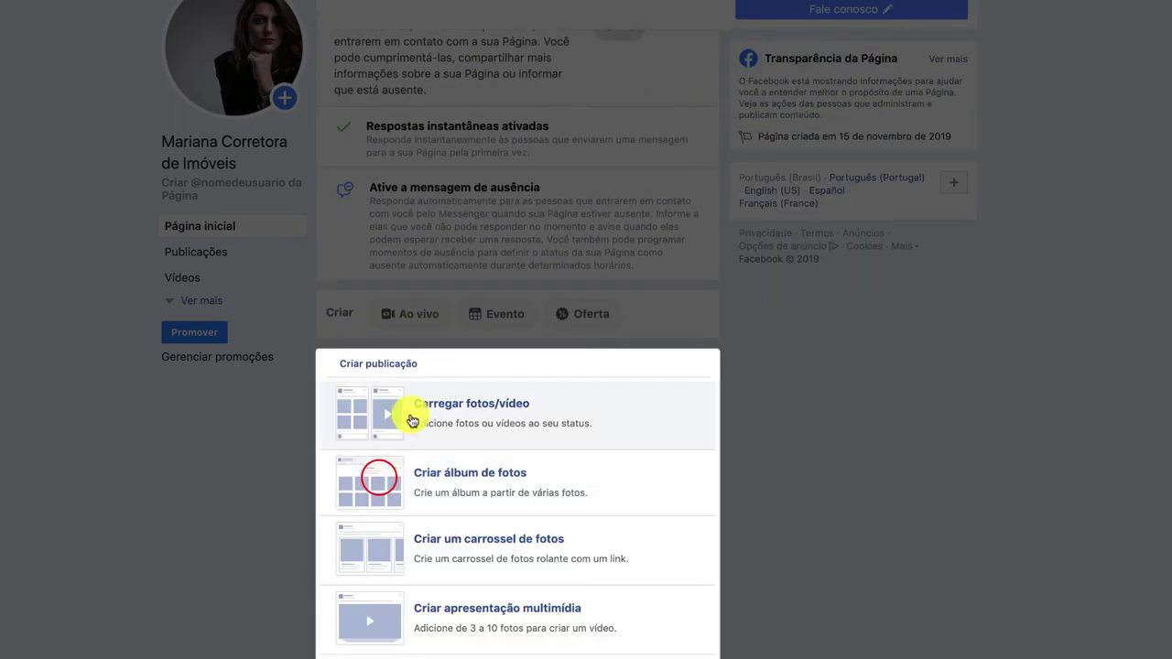
left_click(423, 409)
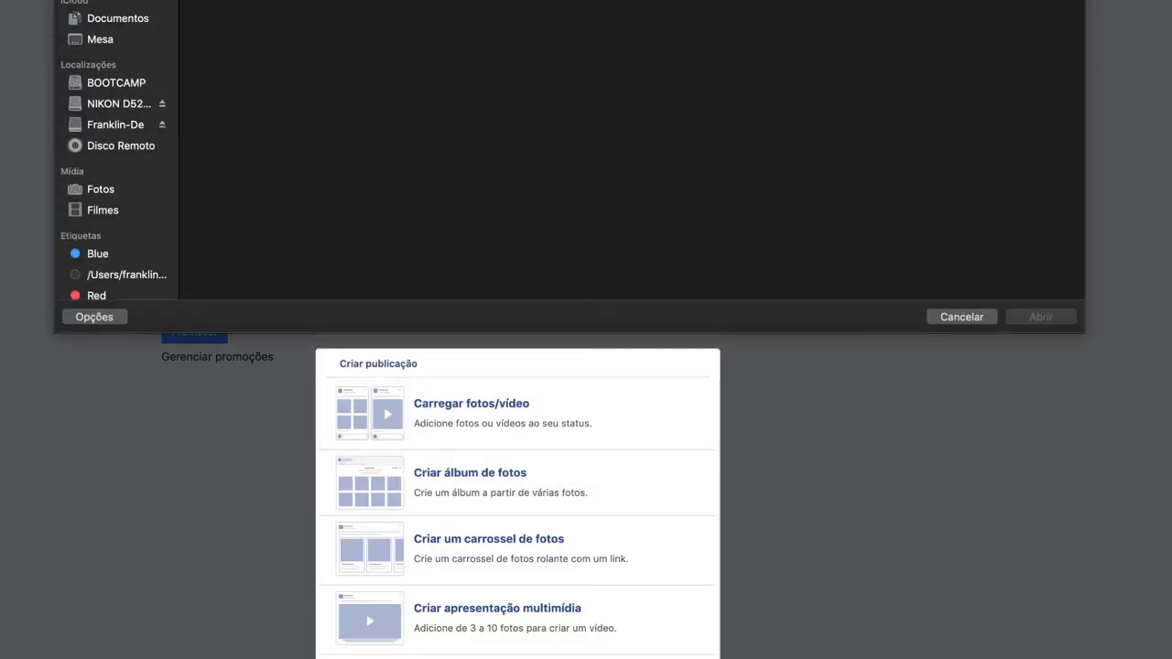
left_click(1033, 316)
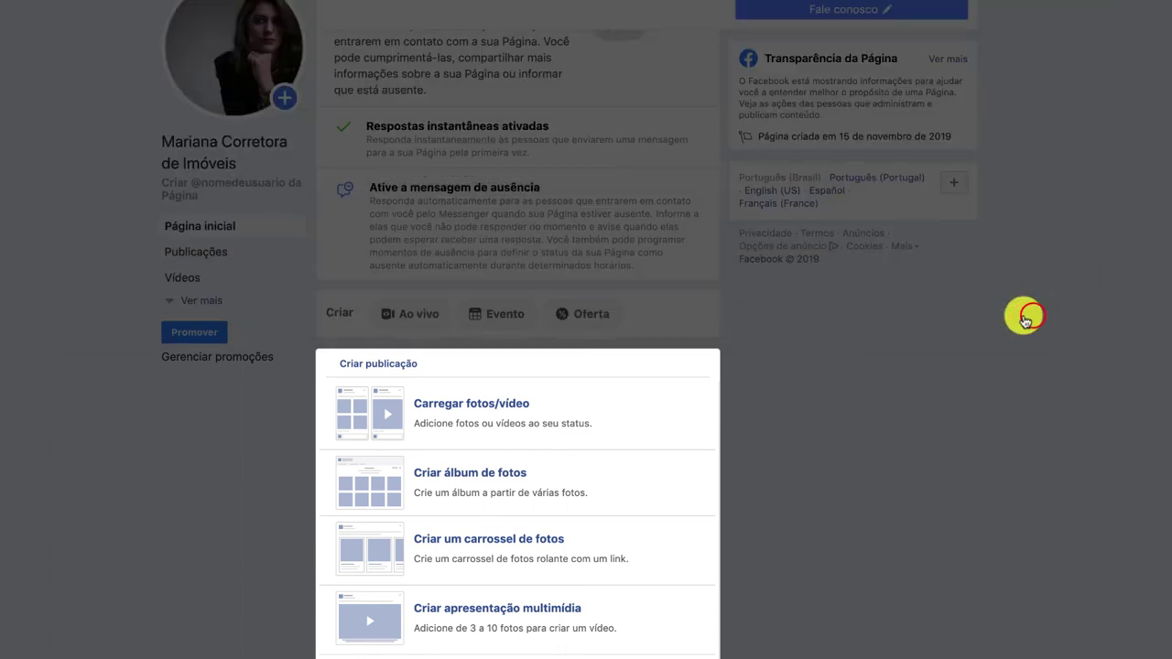
type("O")
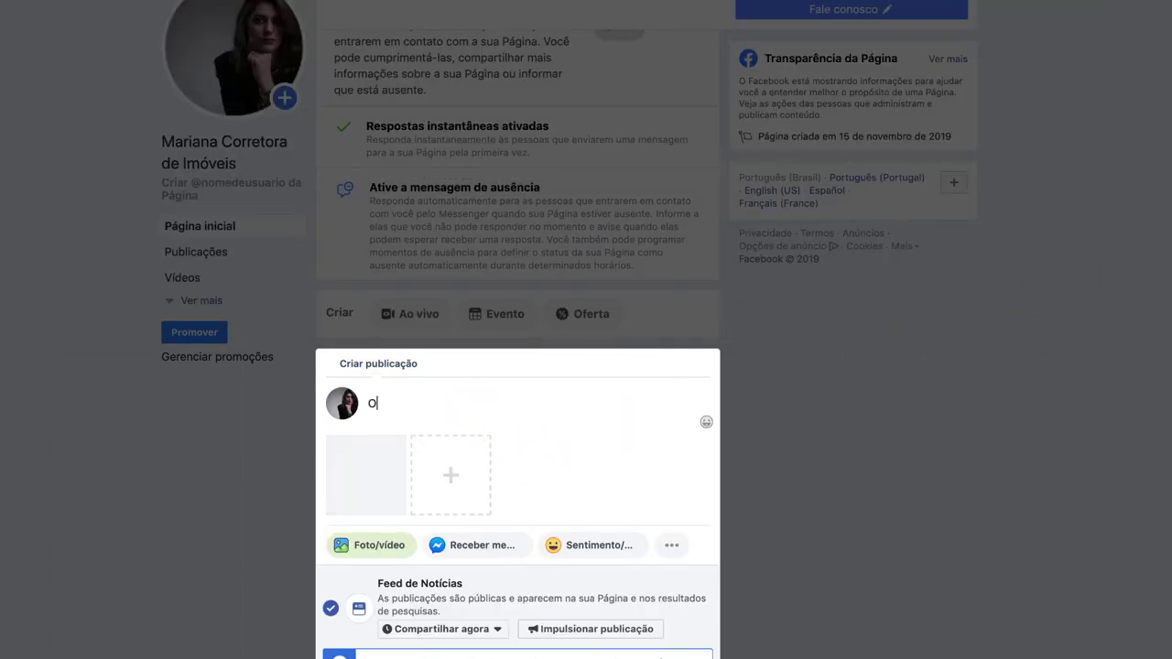
type("lá Bom dia")
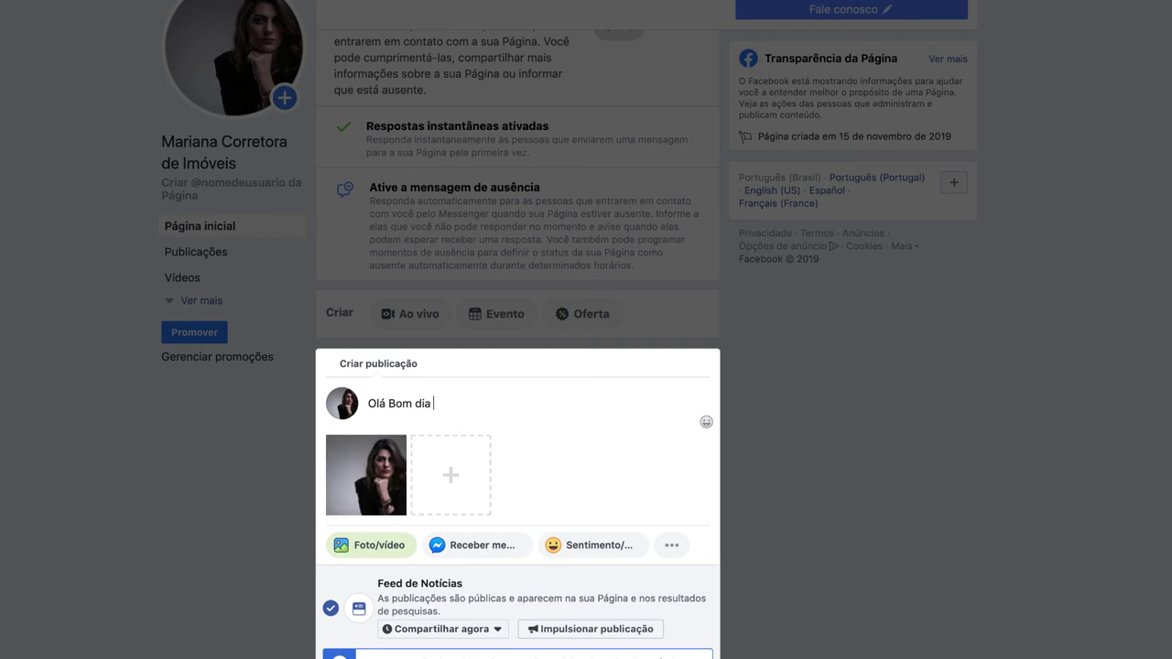
scroll(458, 583, "down", 2)
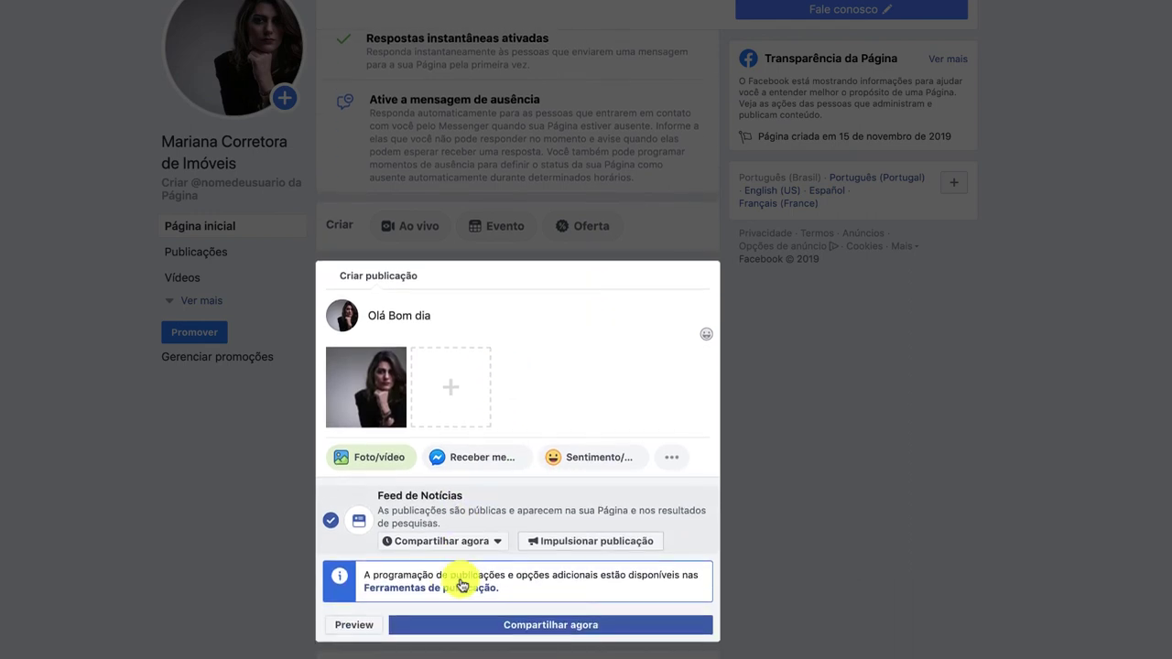
Check the mobile and desktop previews, then publish the post immediately (Agora).
left_click(351, 627)
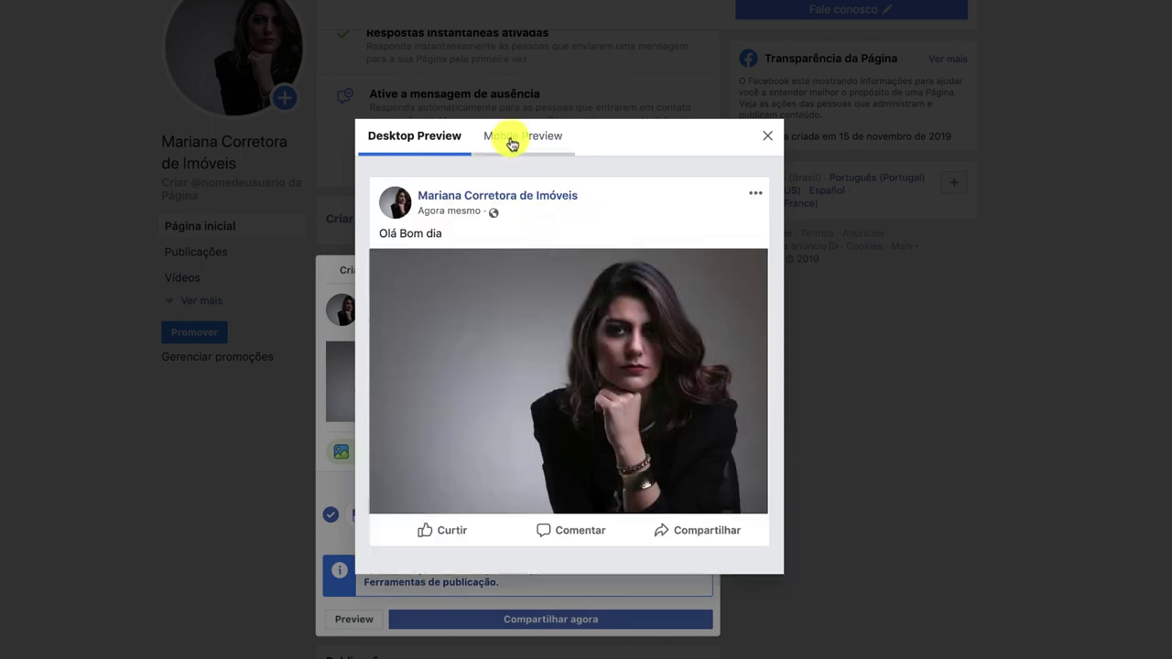
left_click(511, 137)
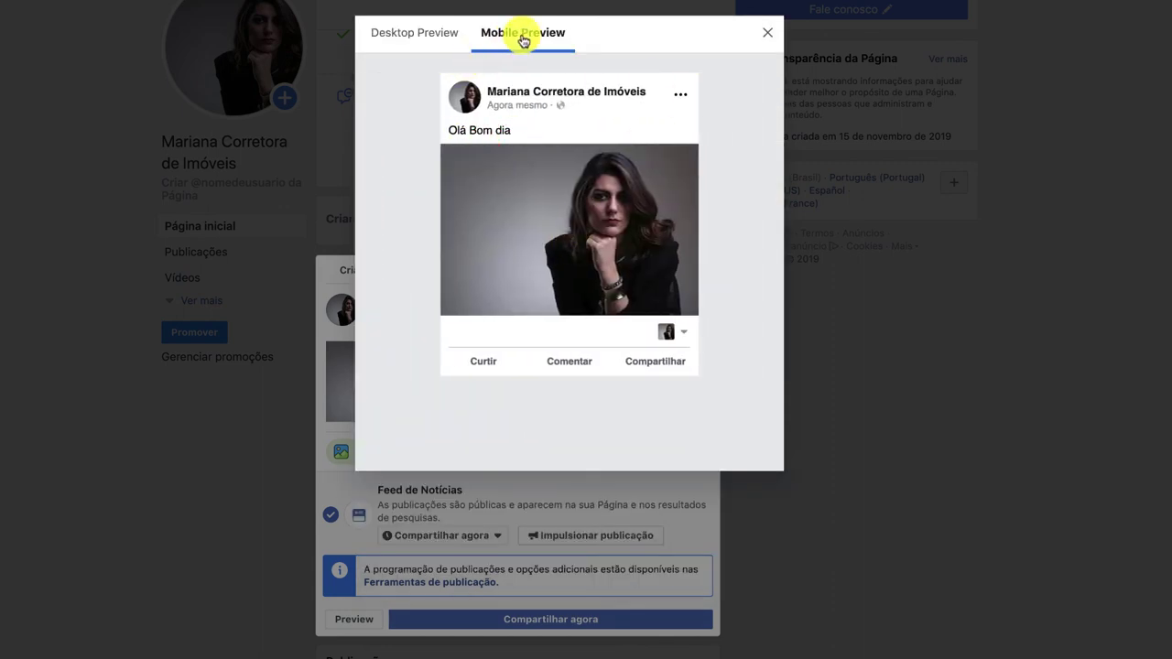
left_click(447, 32)
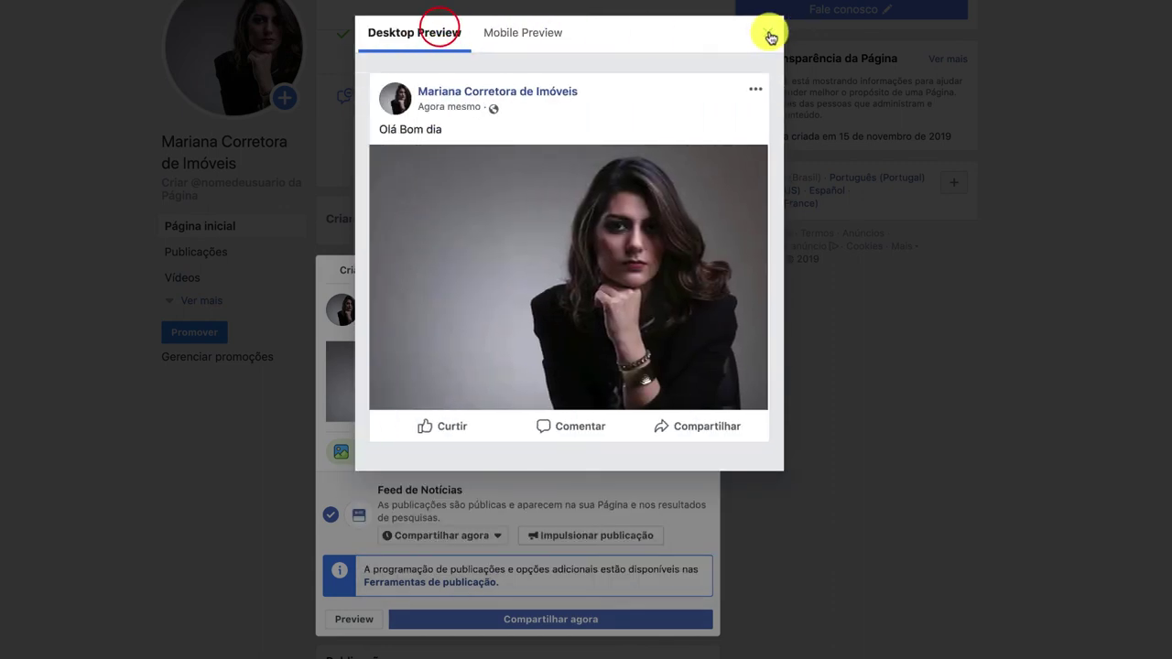
left_click(767, 33)
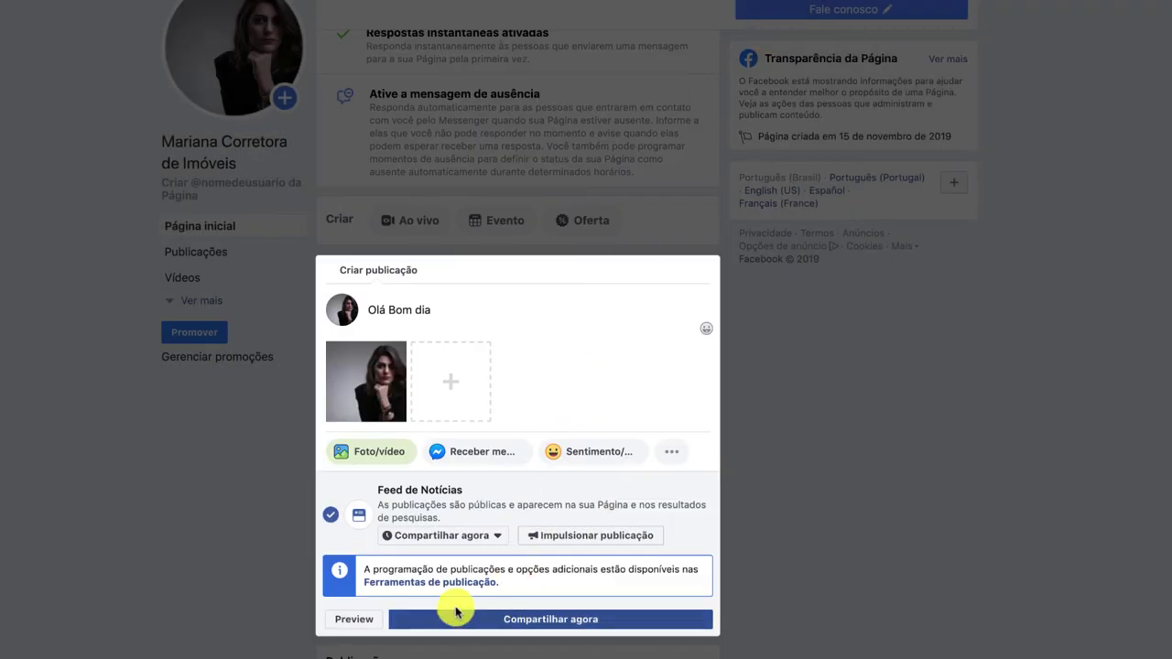
left_click(447, 535)
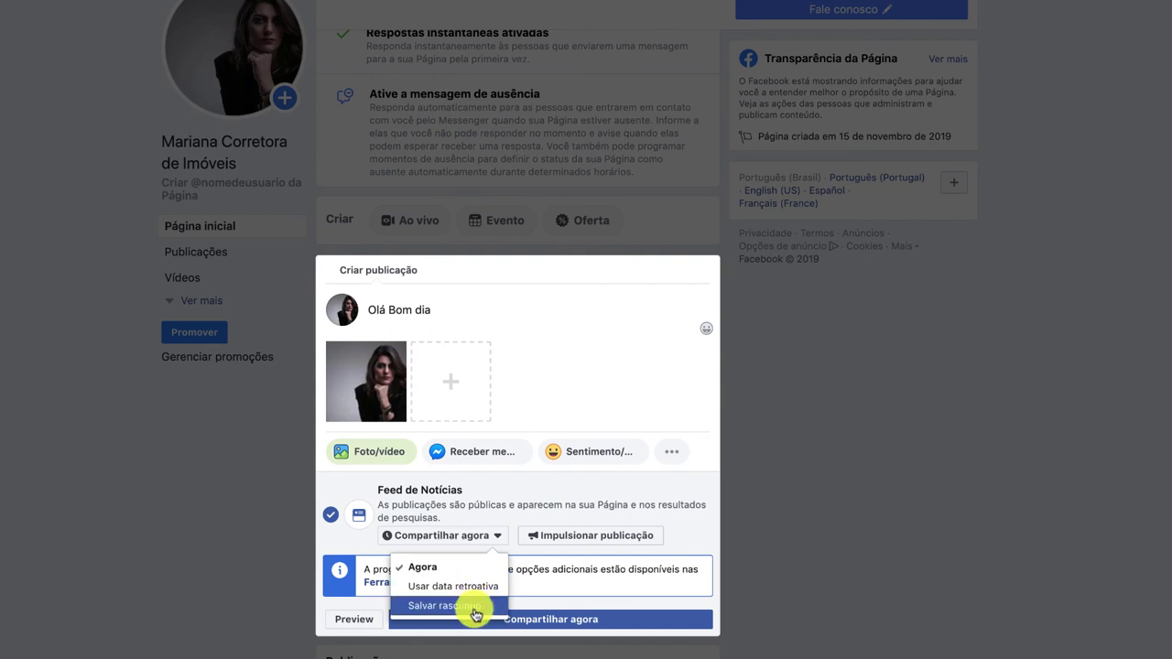
left_click(472, 569)
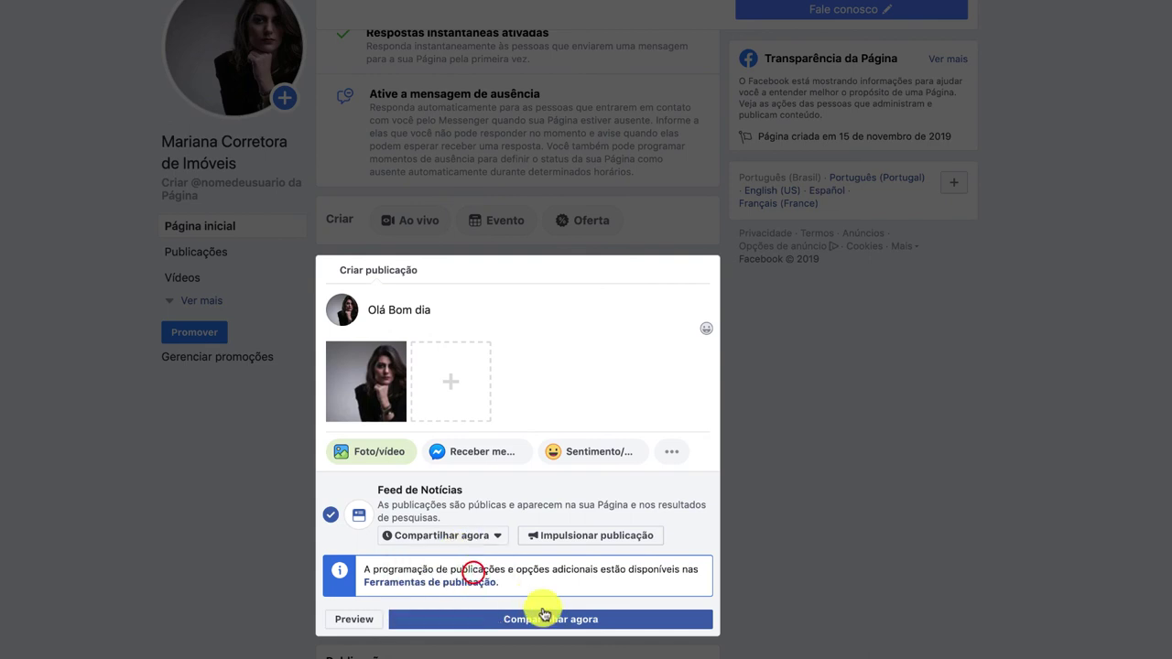
left_click(550, 617)
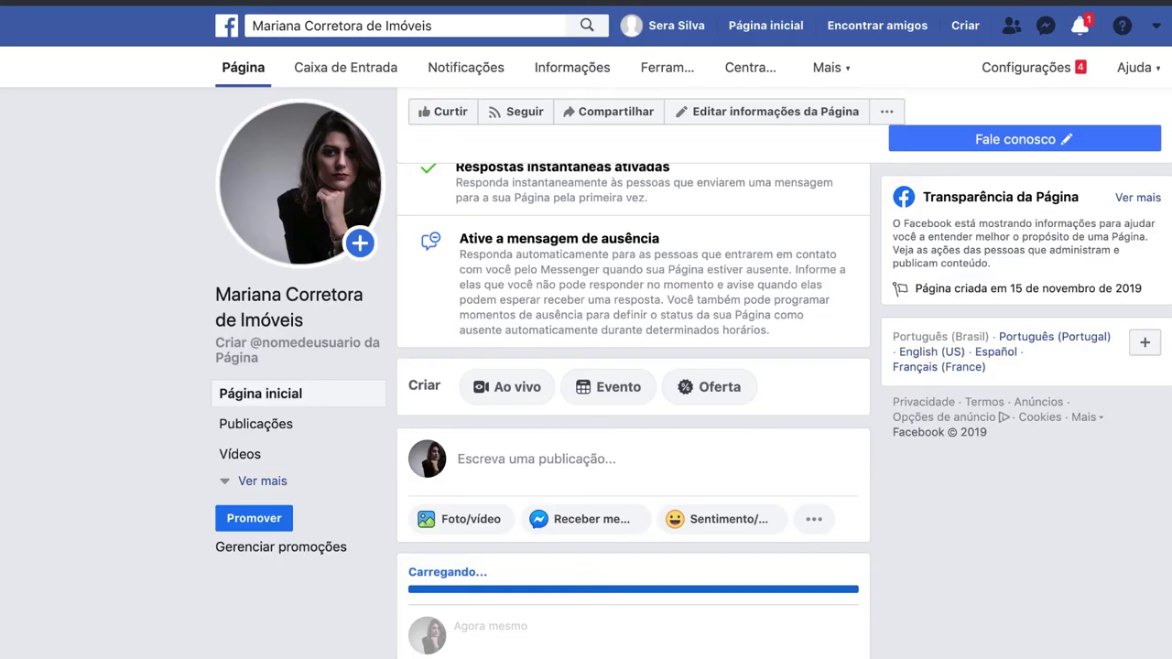
In Ferramentas de publicação, create a new post and attach an uploaded photo.
left_click(651, 70)
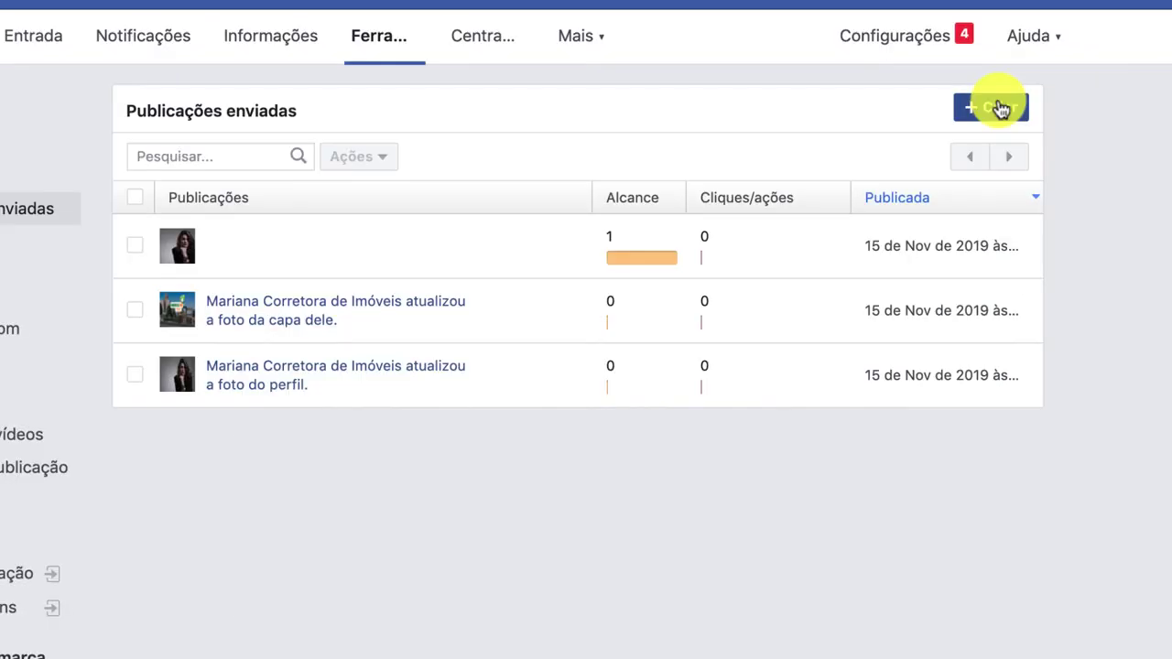
left_click(1121, 126)
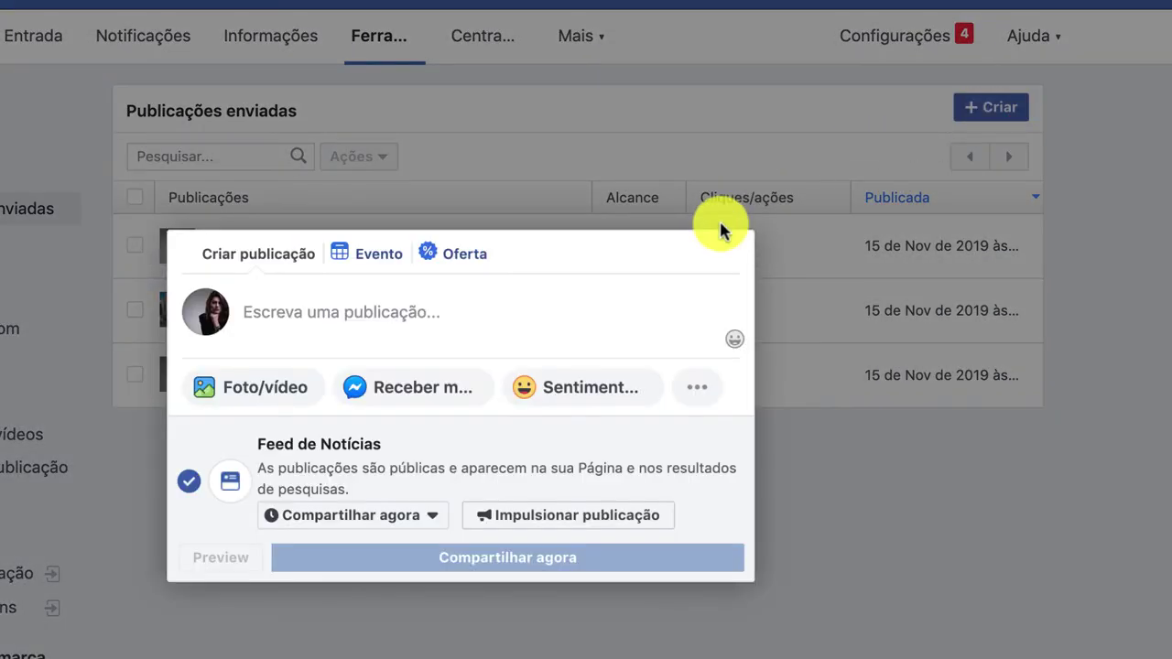
left_click(353, 523)
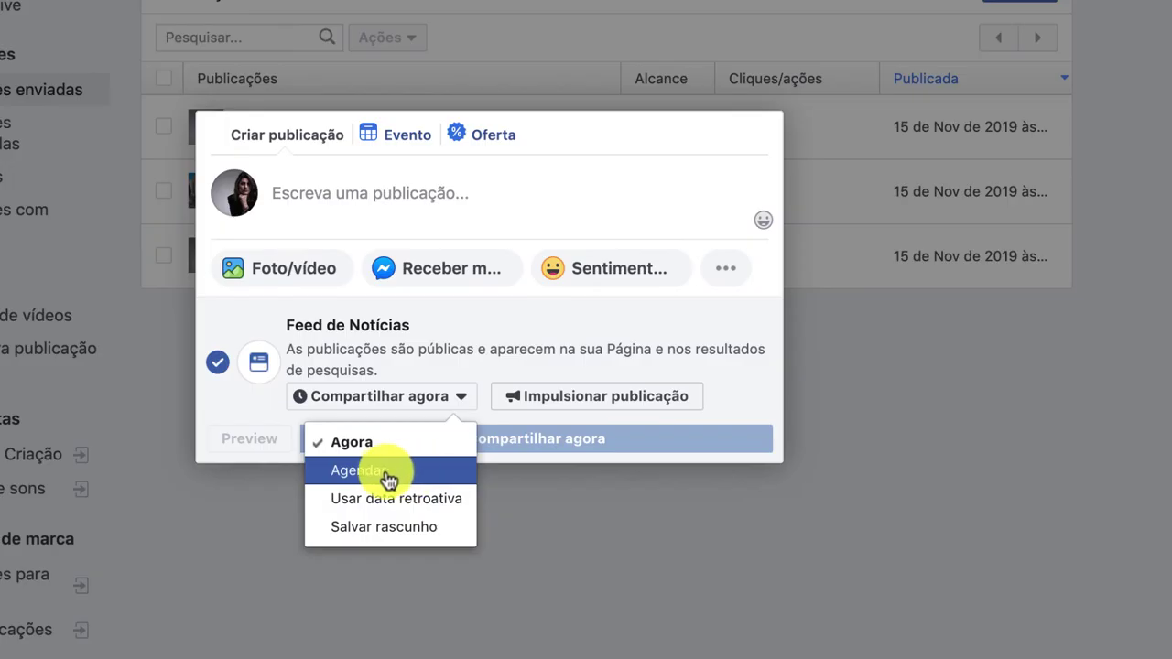
left_click(400, 173)
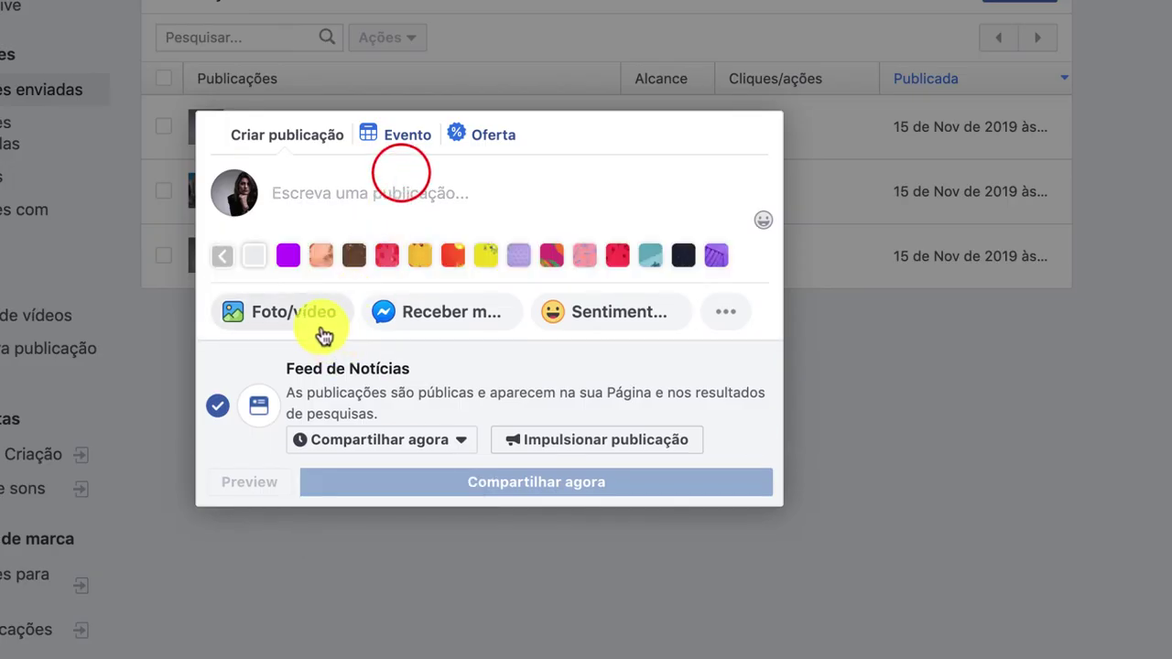
left_click(316, 321)
left_click(418, 187)
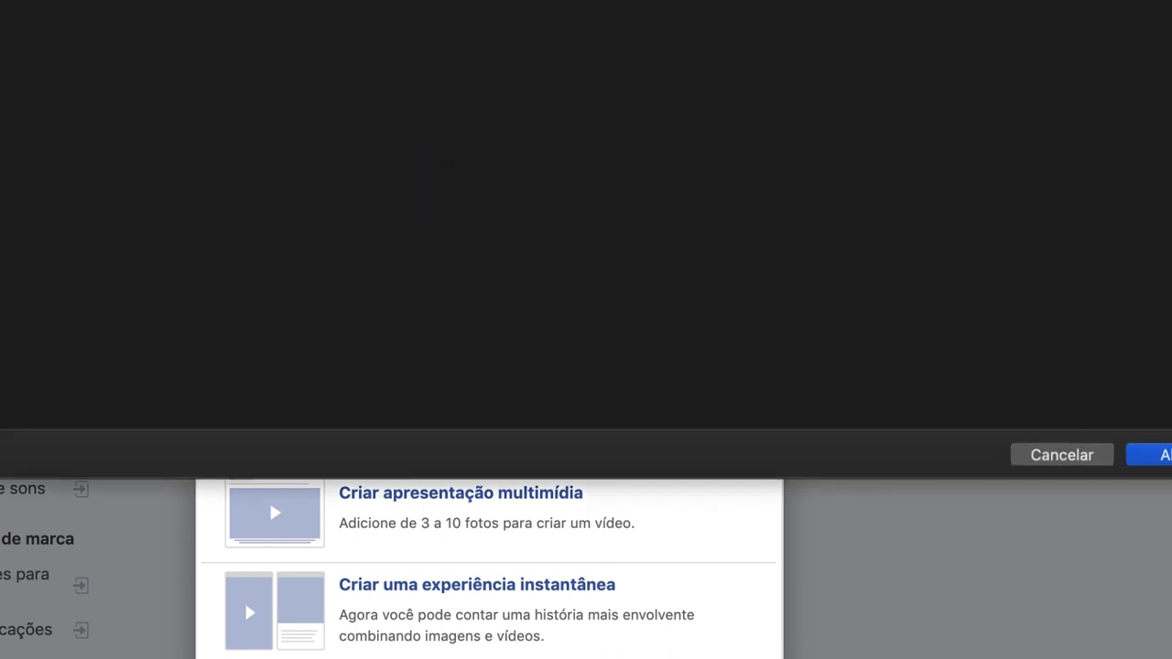
left_click(1161, 455)
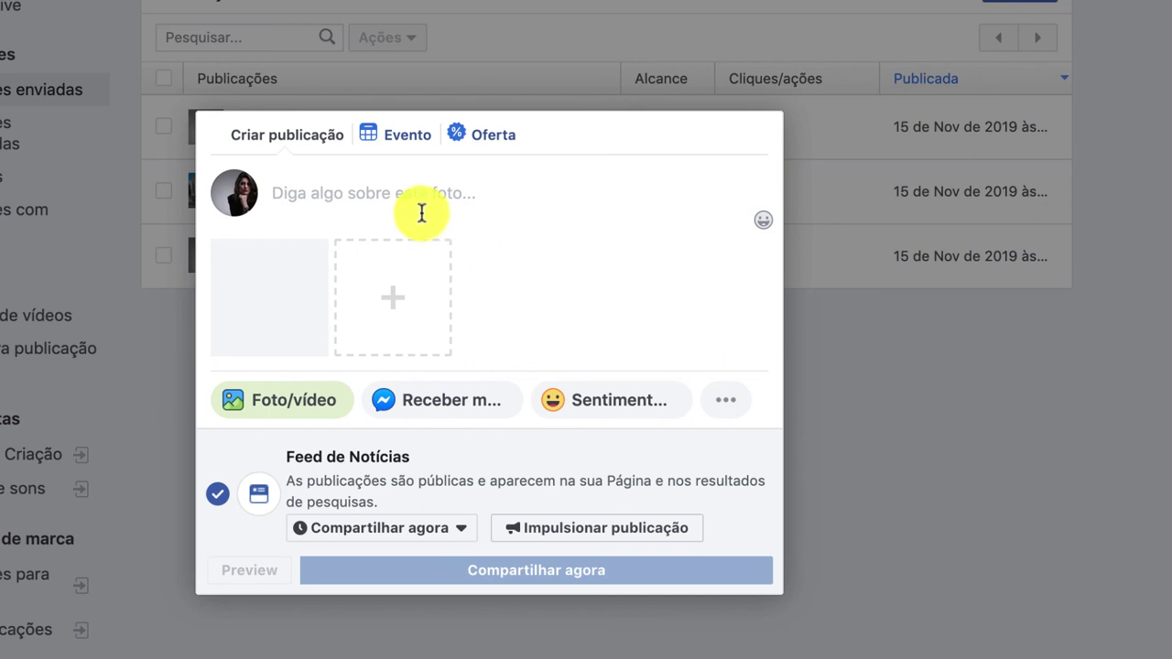
Caption the photo post 'Olá Bom Dia'.
left_click(417, 209)
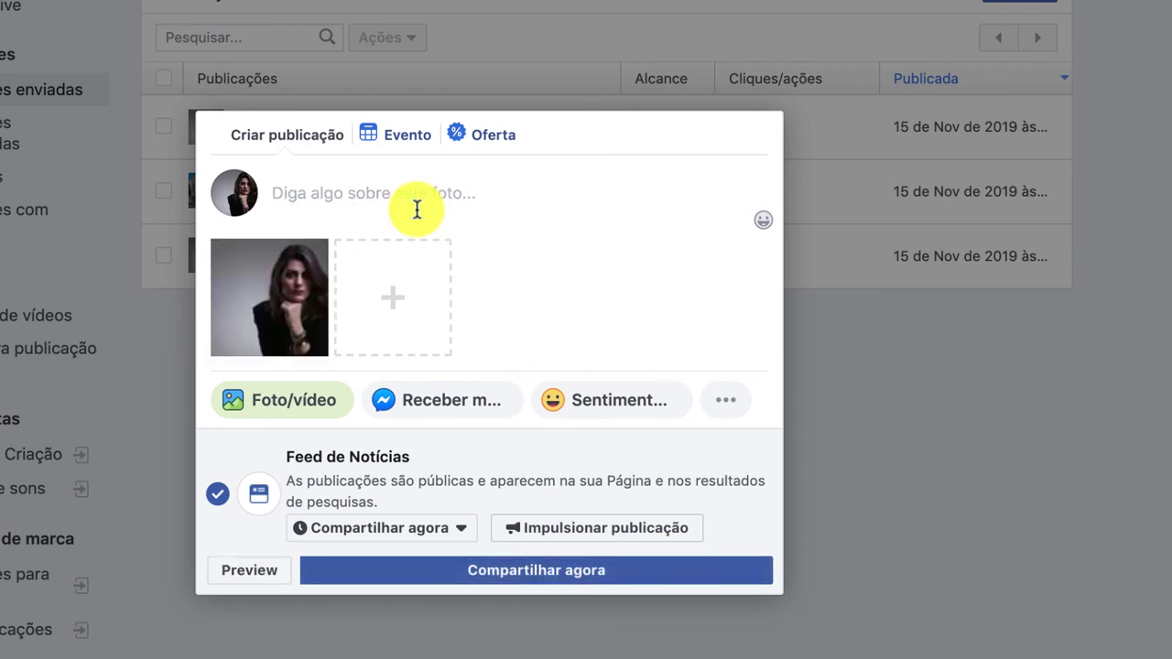
type("B")
key("BackSpace")
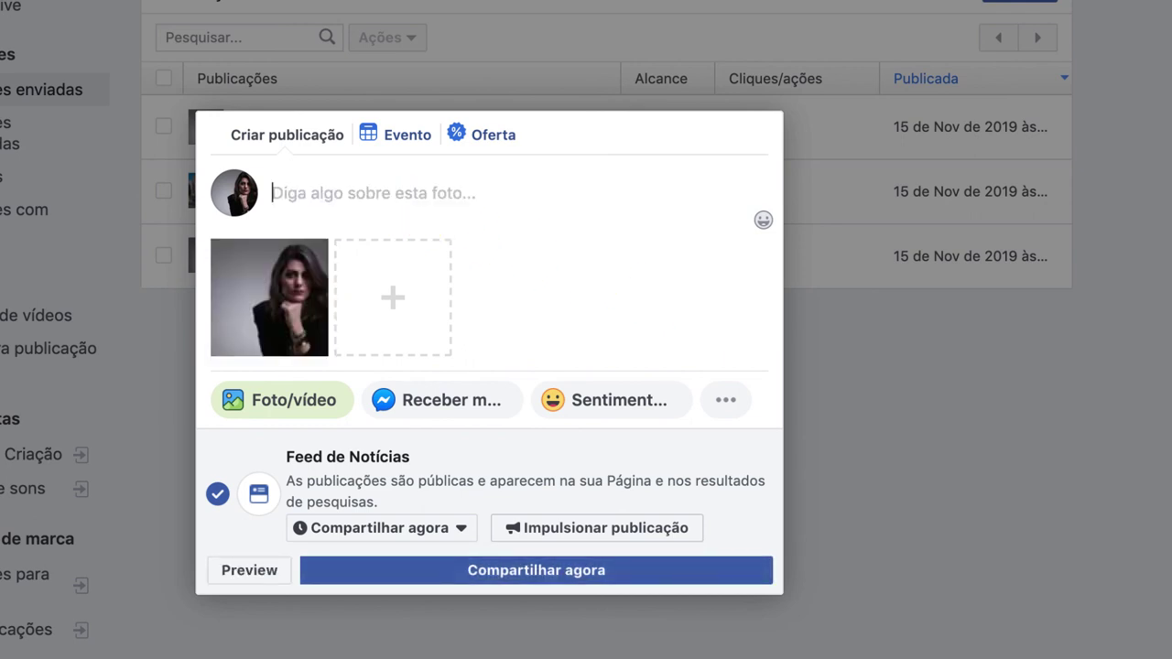
type("B")
key("BackSpace")
type("Olá")
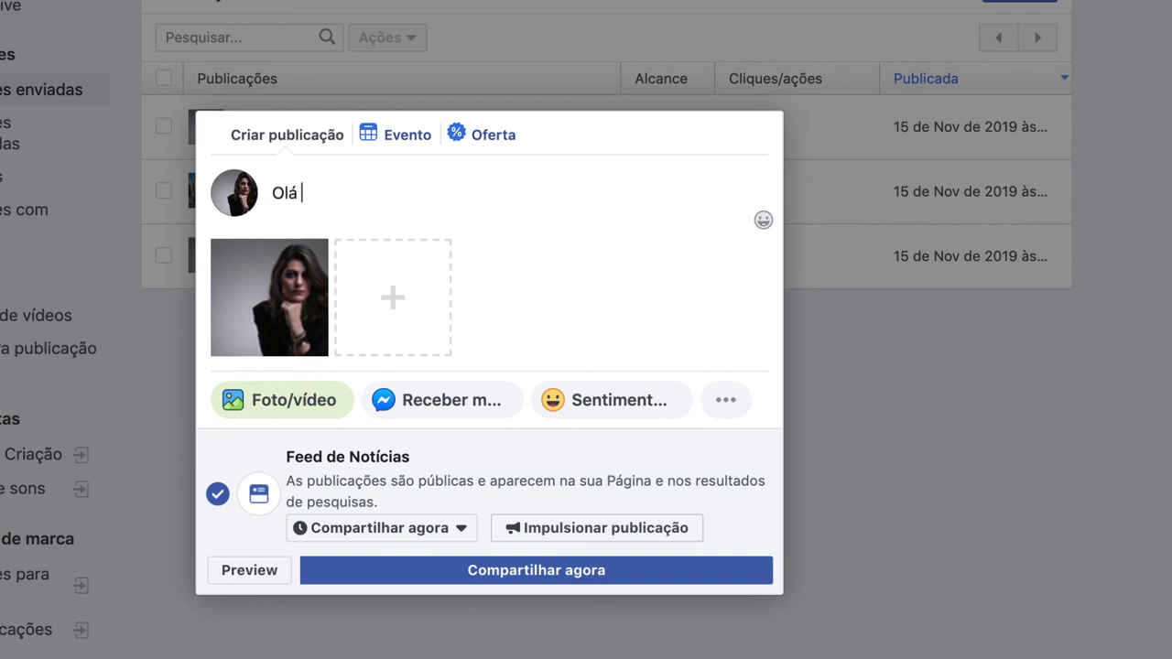
type(" BOm dia")
key("BackSpace")
key("BackSpace")
key("BackSpace")
key("BackSpace")
key("BackSpace")
key("BackSpace")
type("om Dia")
Schedule the post for 17/11/2019 at 10:13.
left_click(397, 522)
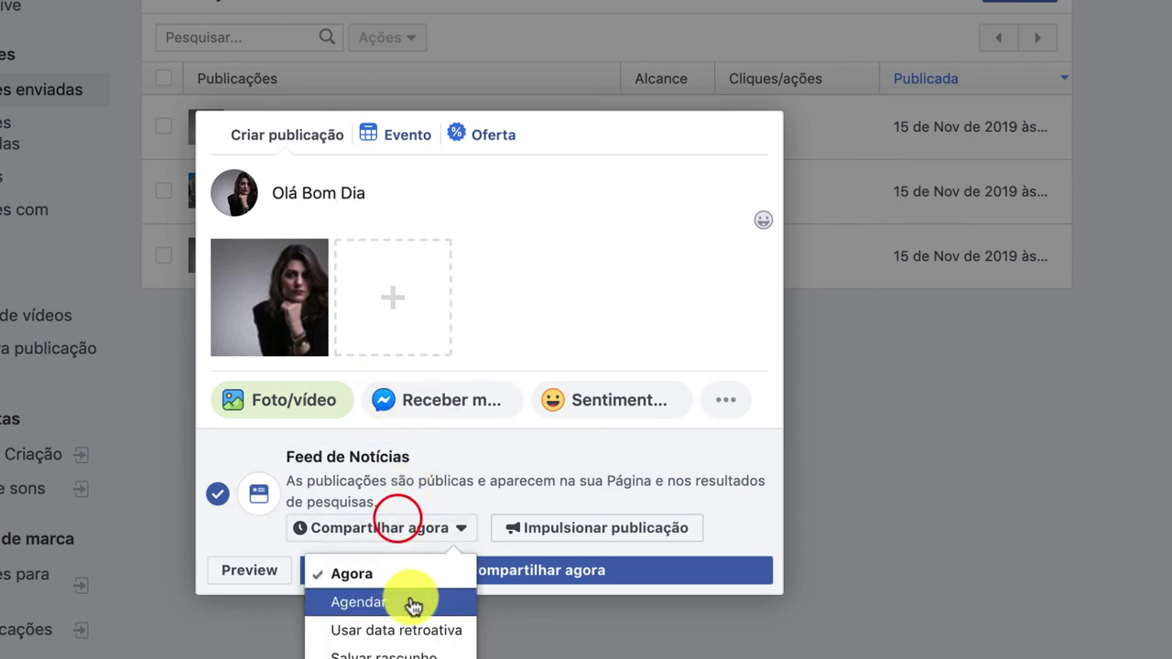
left_click(411, 601)
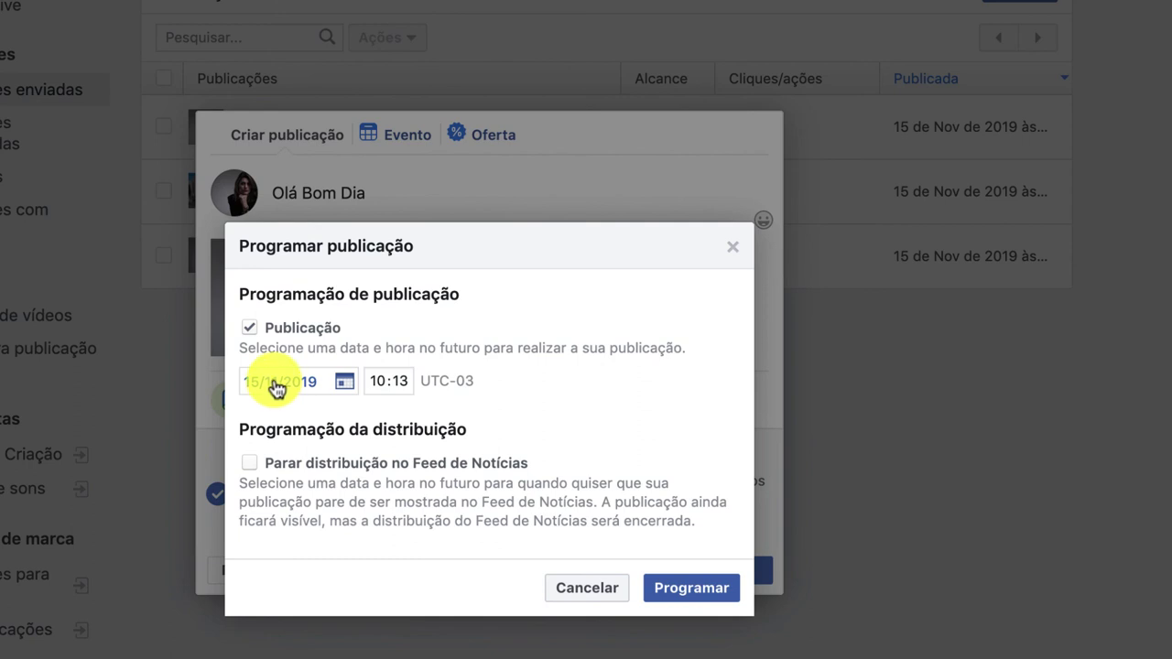
left_click(275, 383)
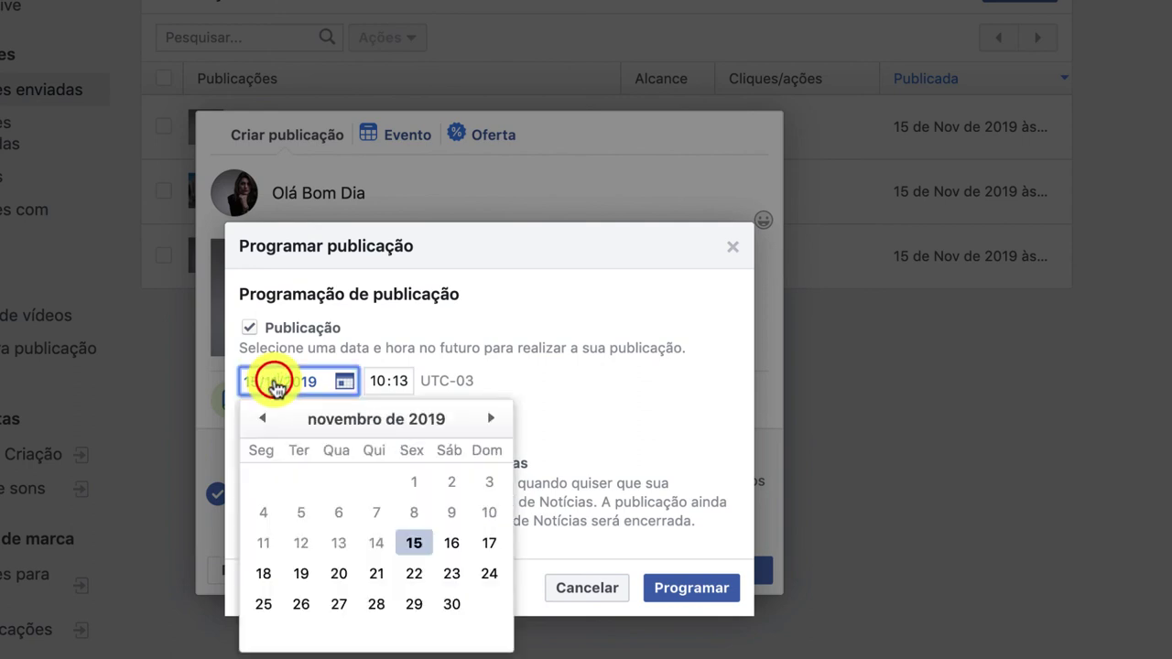
left_click(476, 547)
left_click(696, 588)
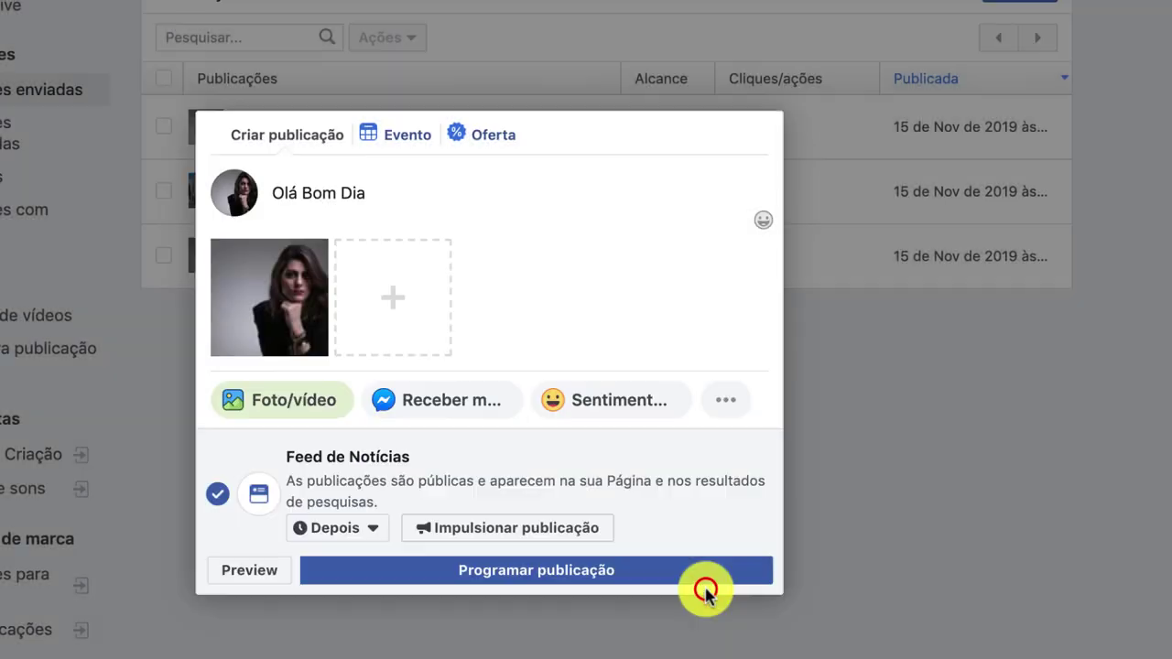
left_click(662, 566)
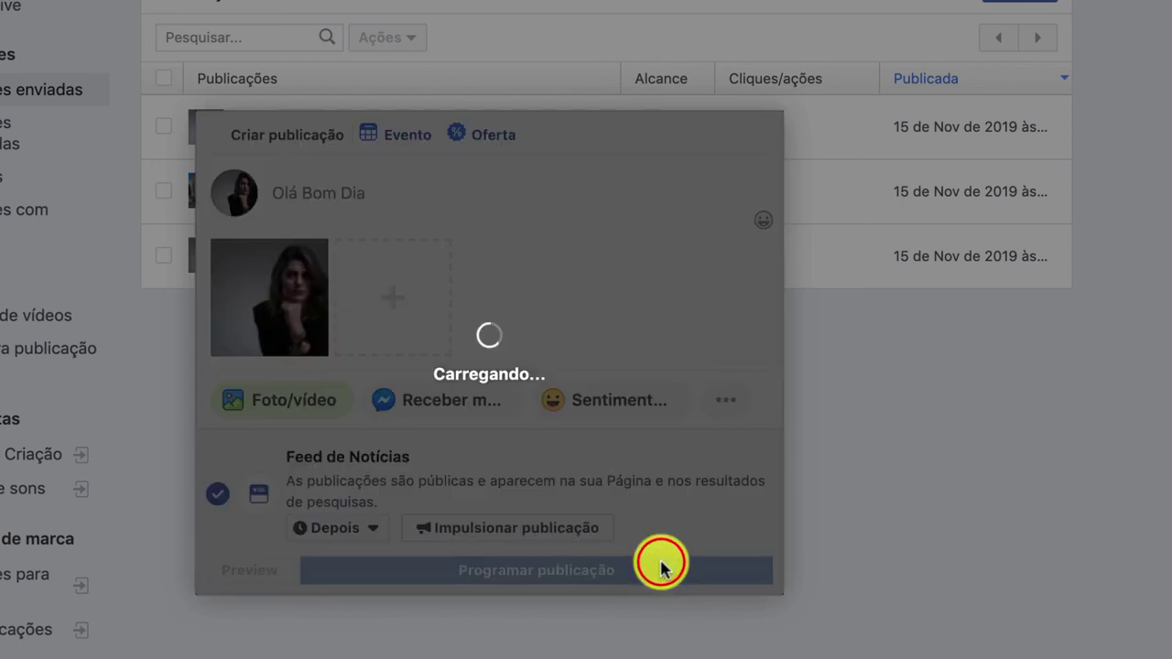